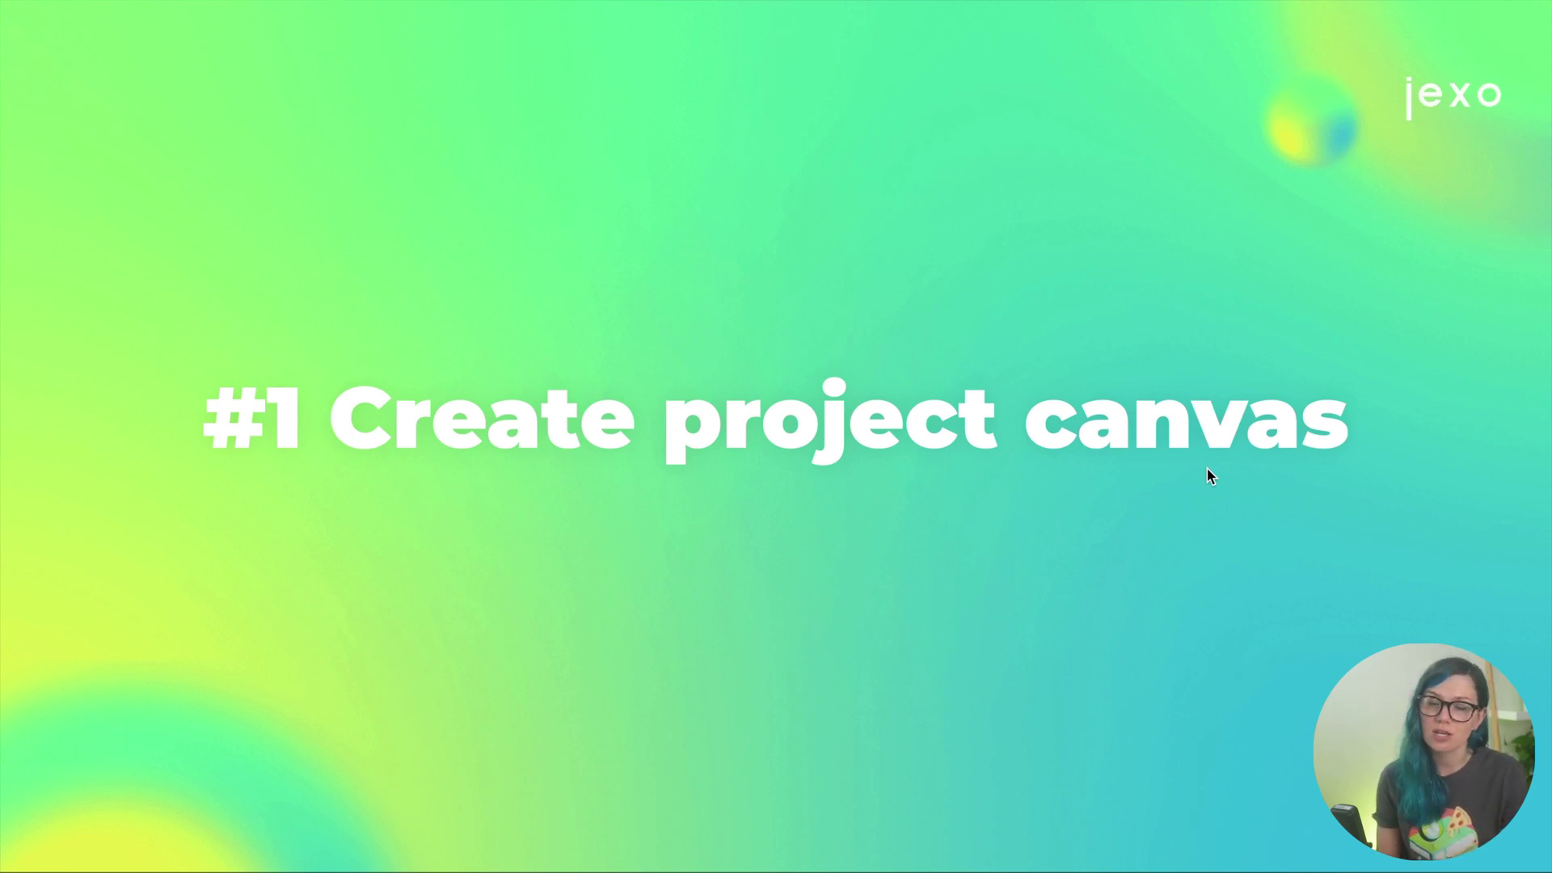
key(Right)
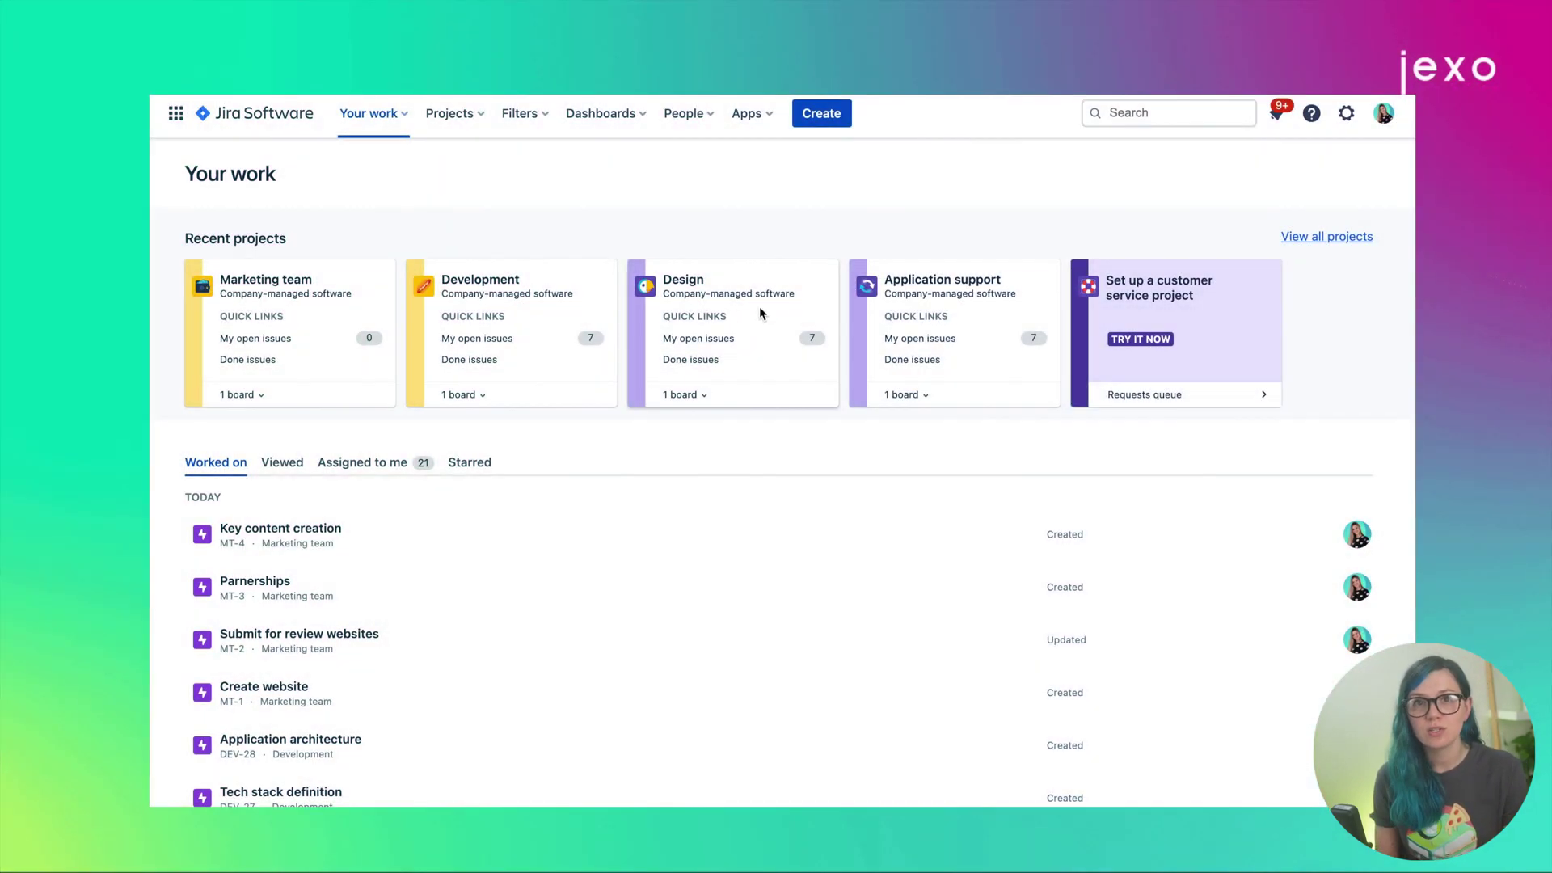
Examine the Marketing team Kanban board, the Application support roadmap and the list of all projects
click(310, 280)
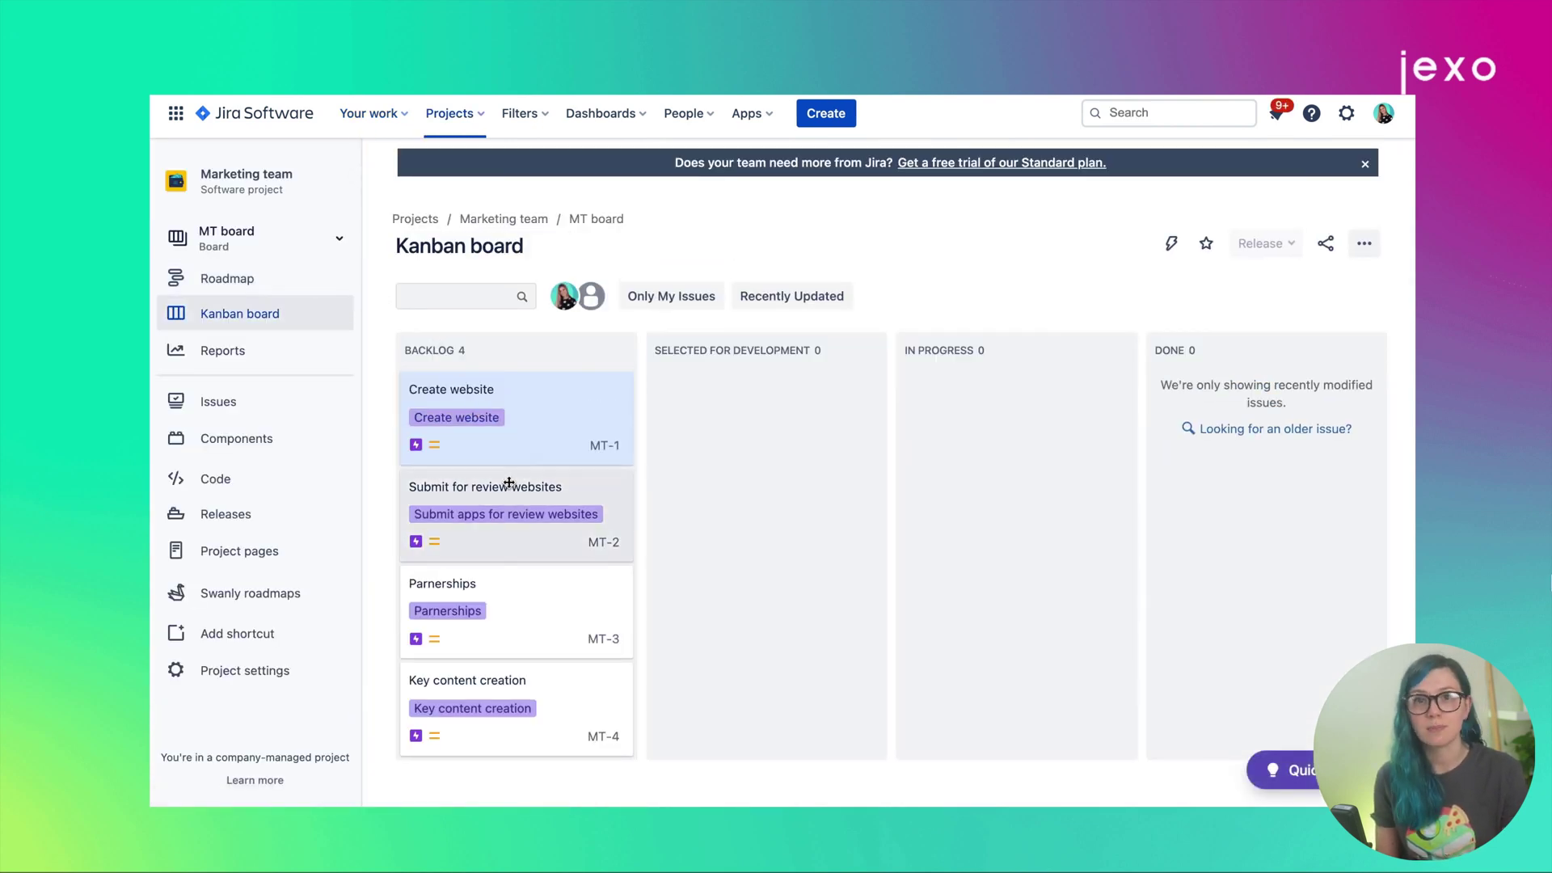
click(463, 117)
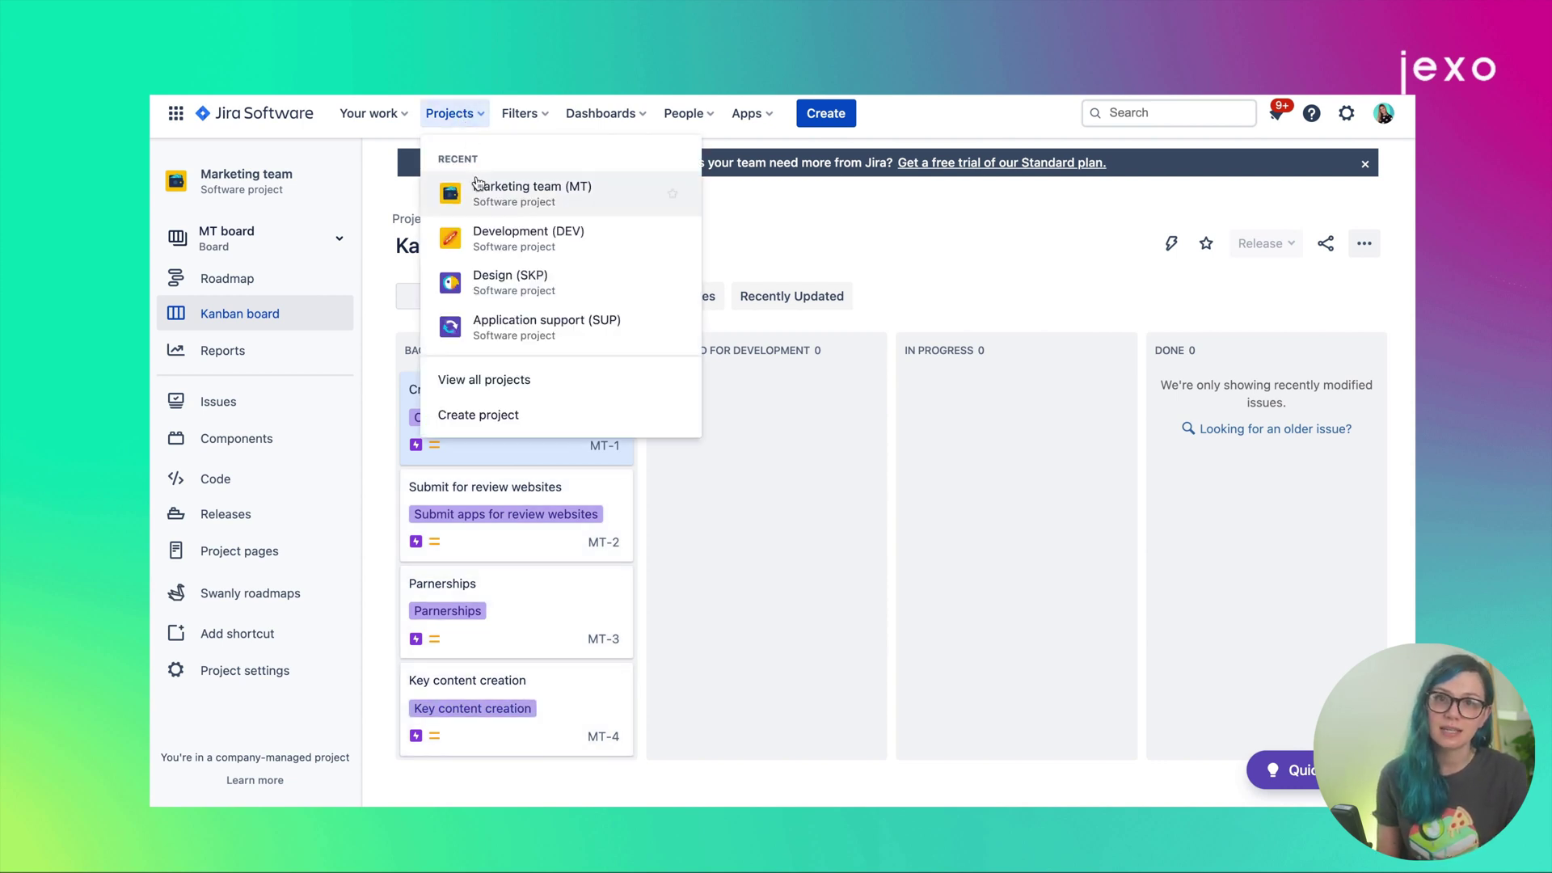
click(478, 333)
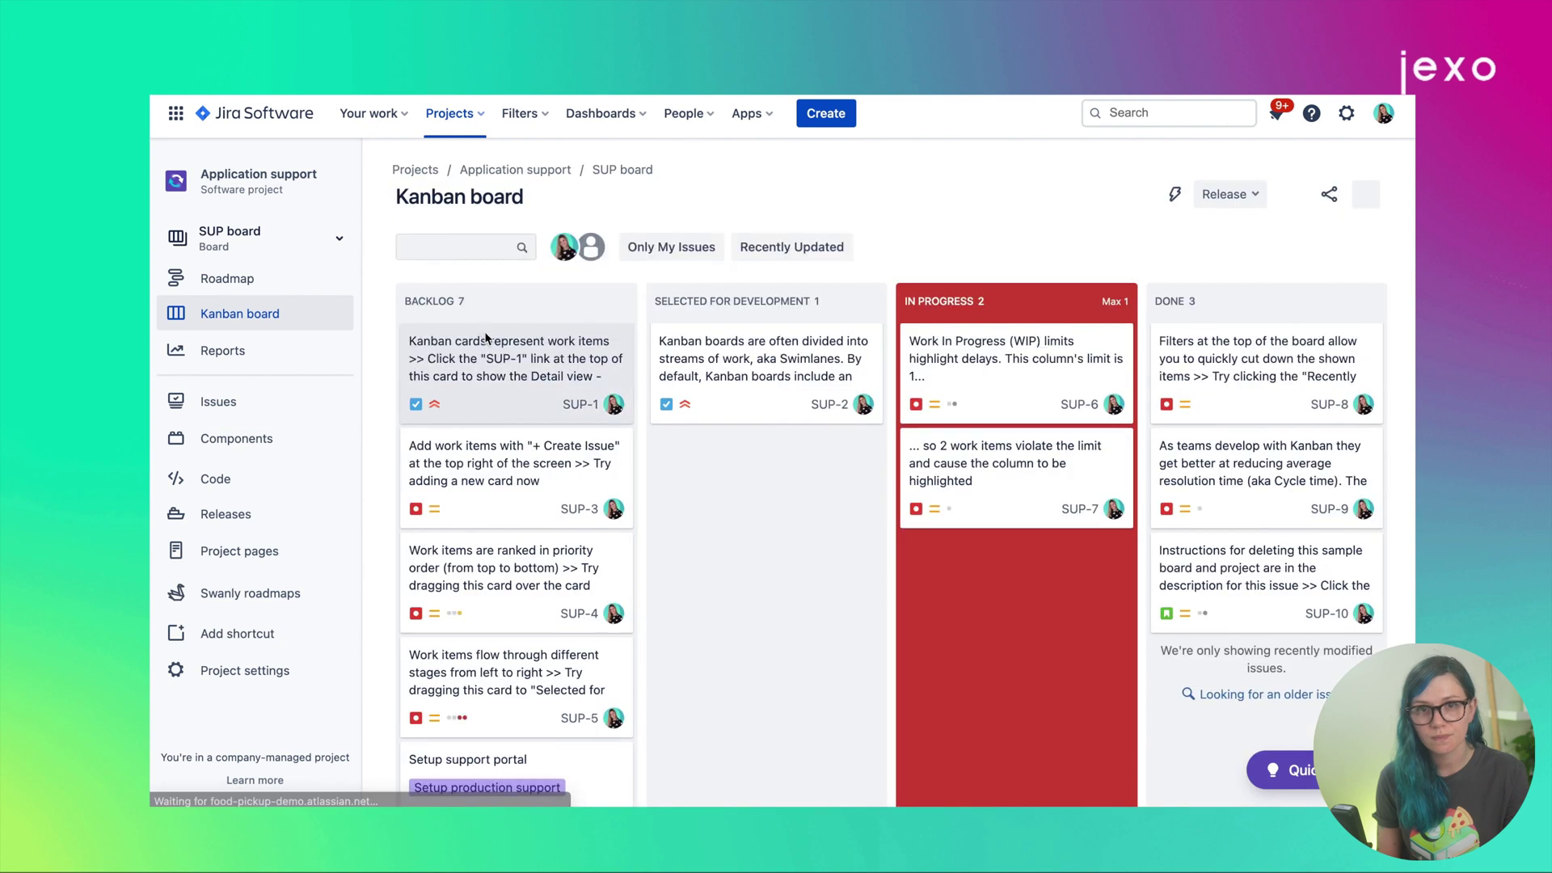
click(279, 283)
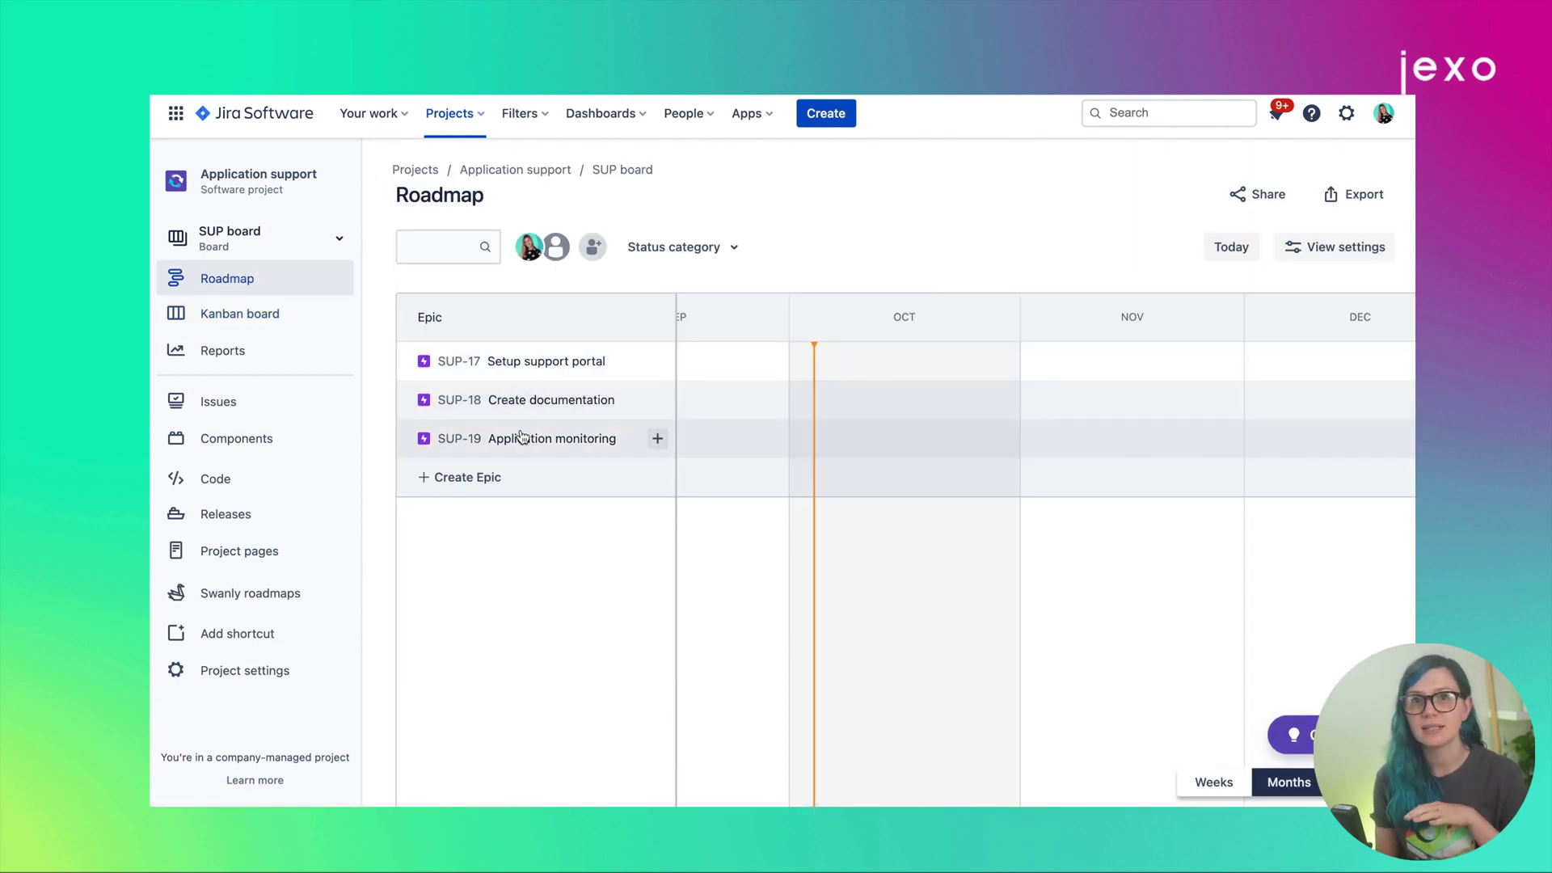
click(447, 115)
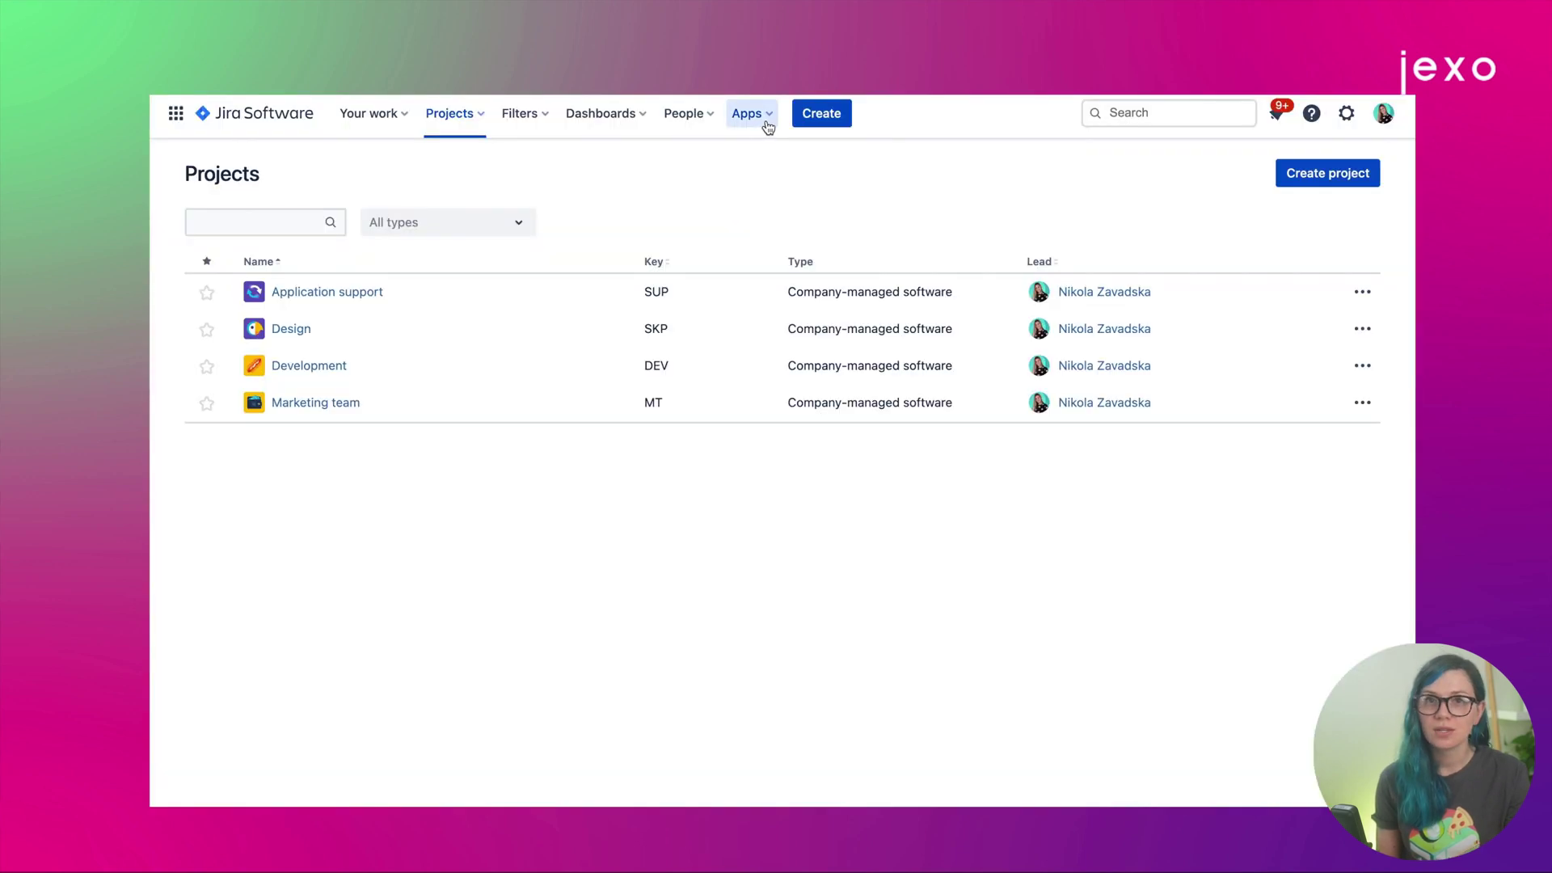
Open the Swanly roadmaps app and check its available roadmap views, keeping the Issue view
click(766, 128)
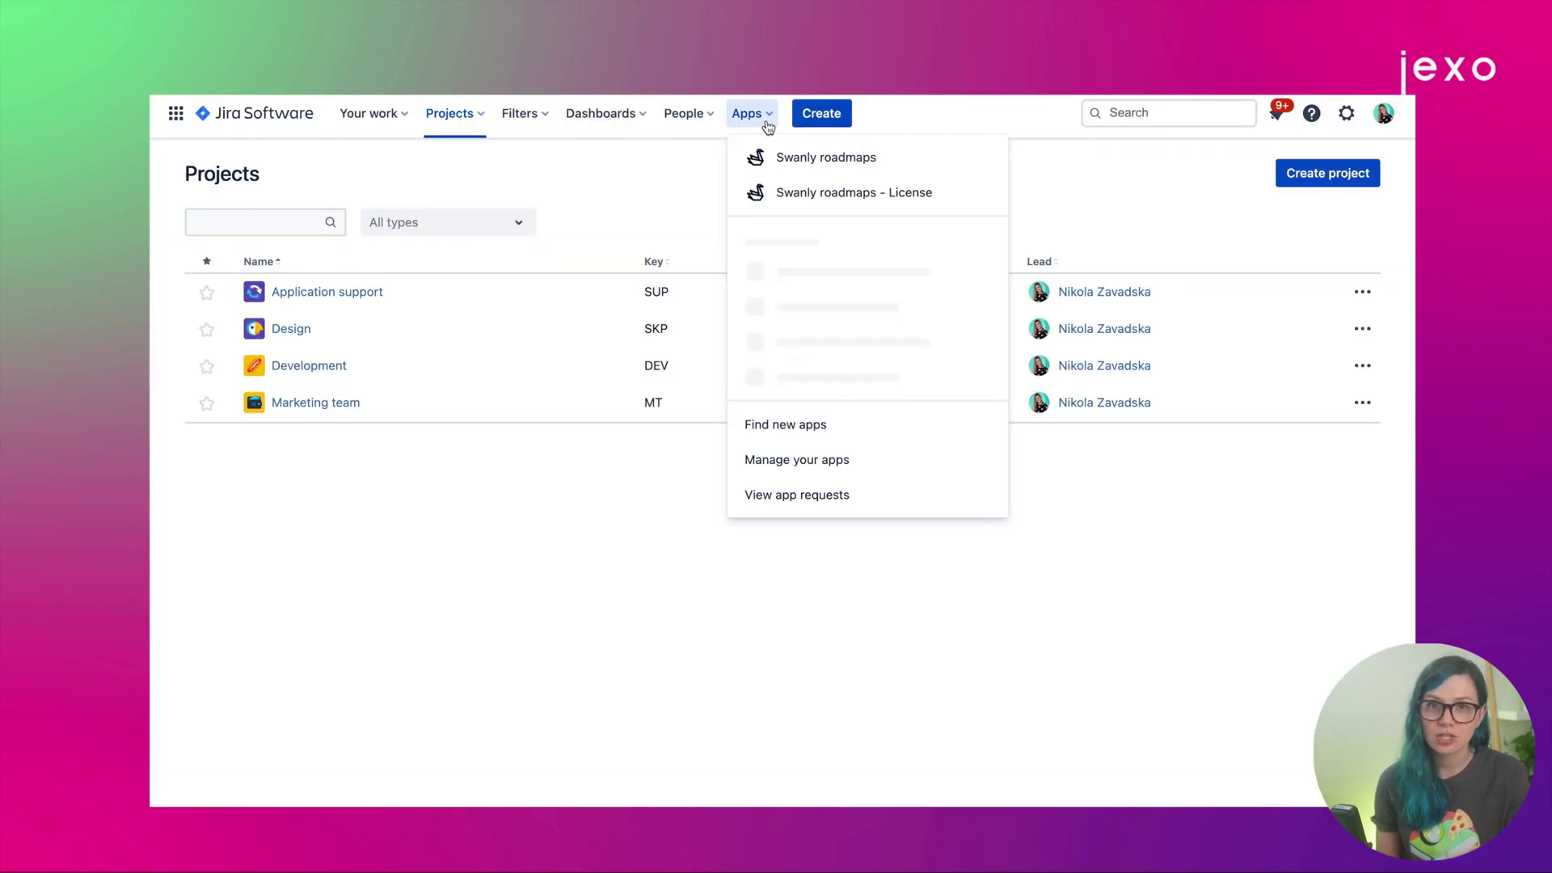
click(784, 160)
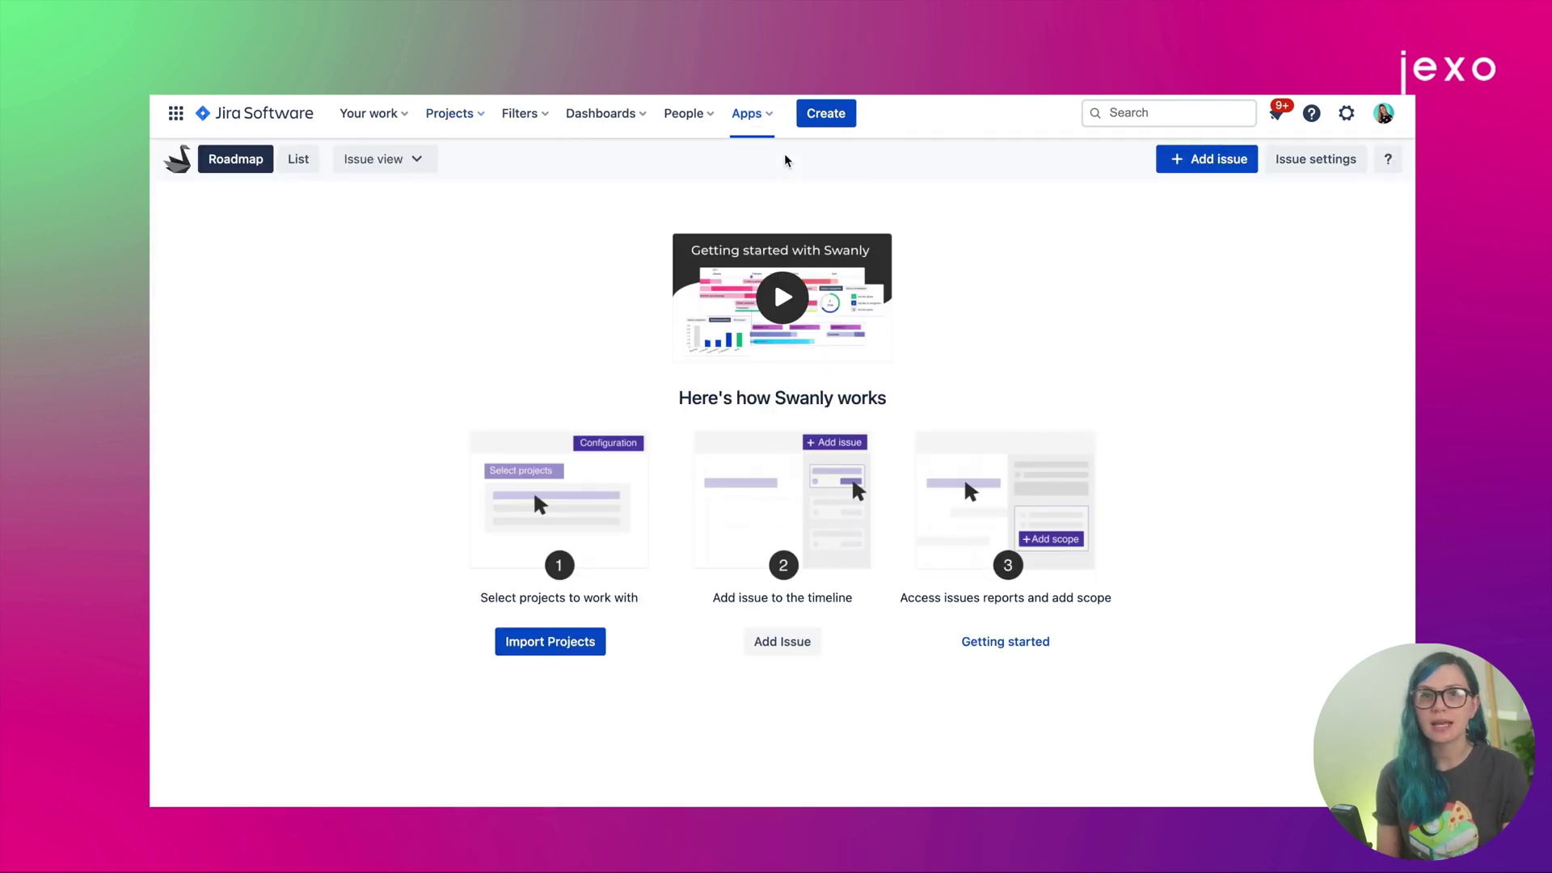
click(416, 161)
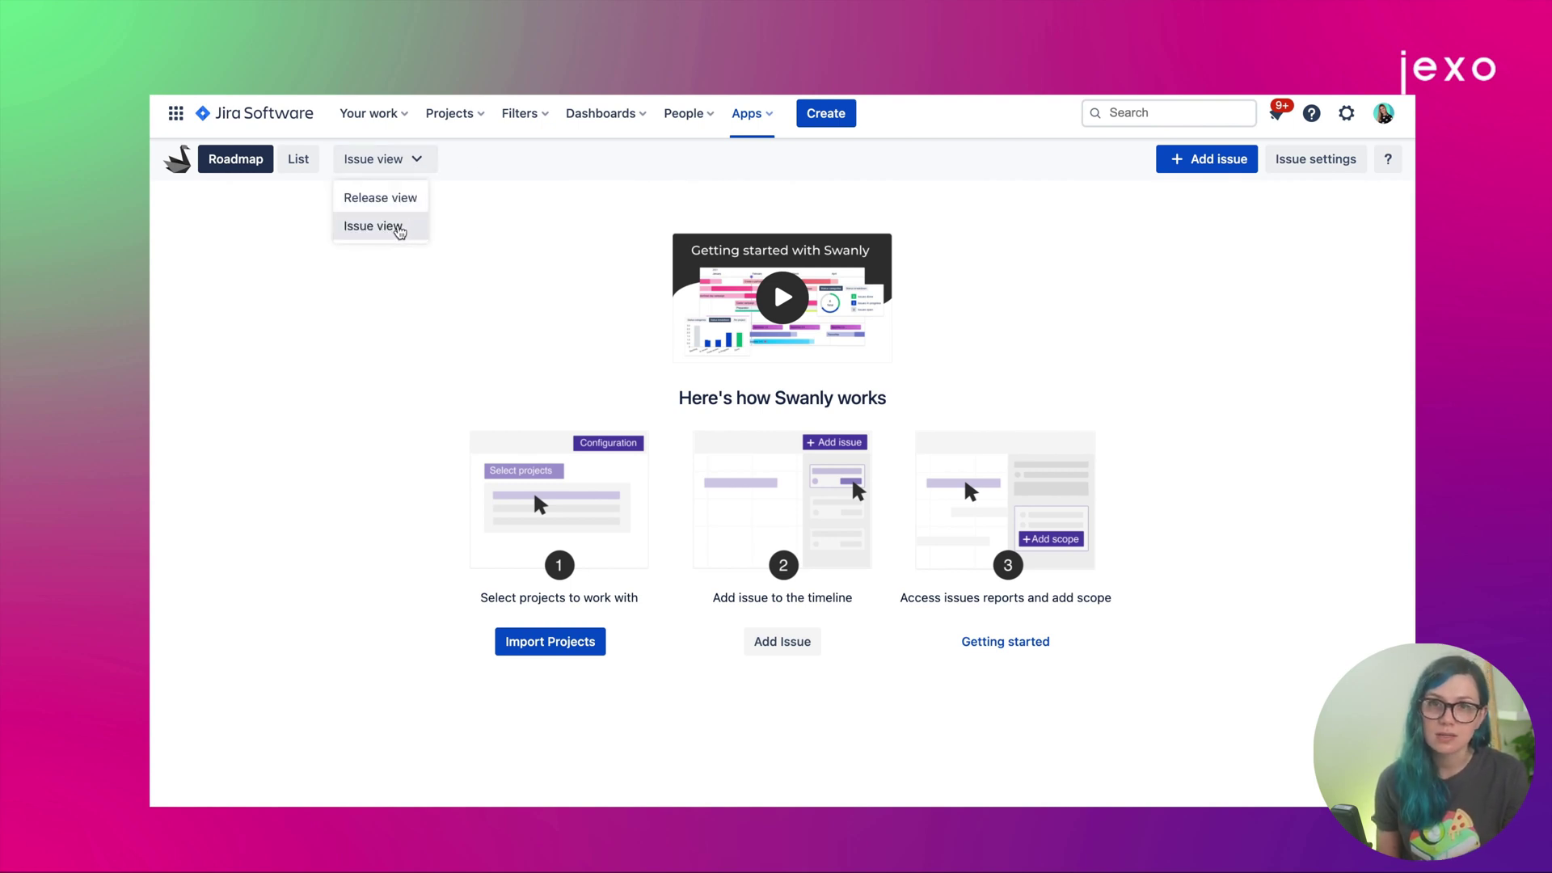
click(427, 165)
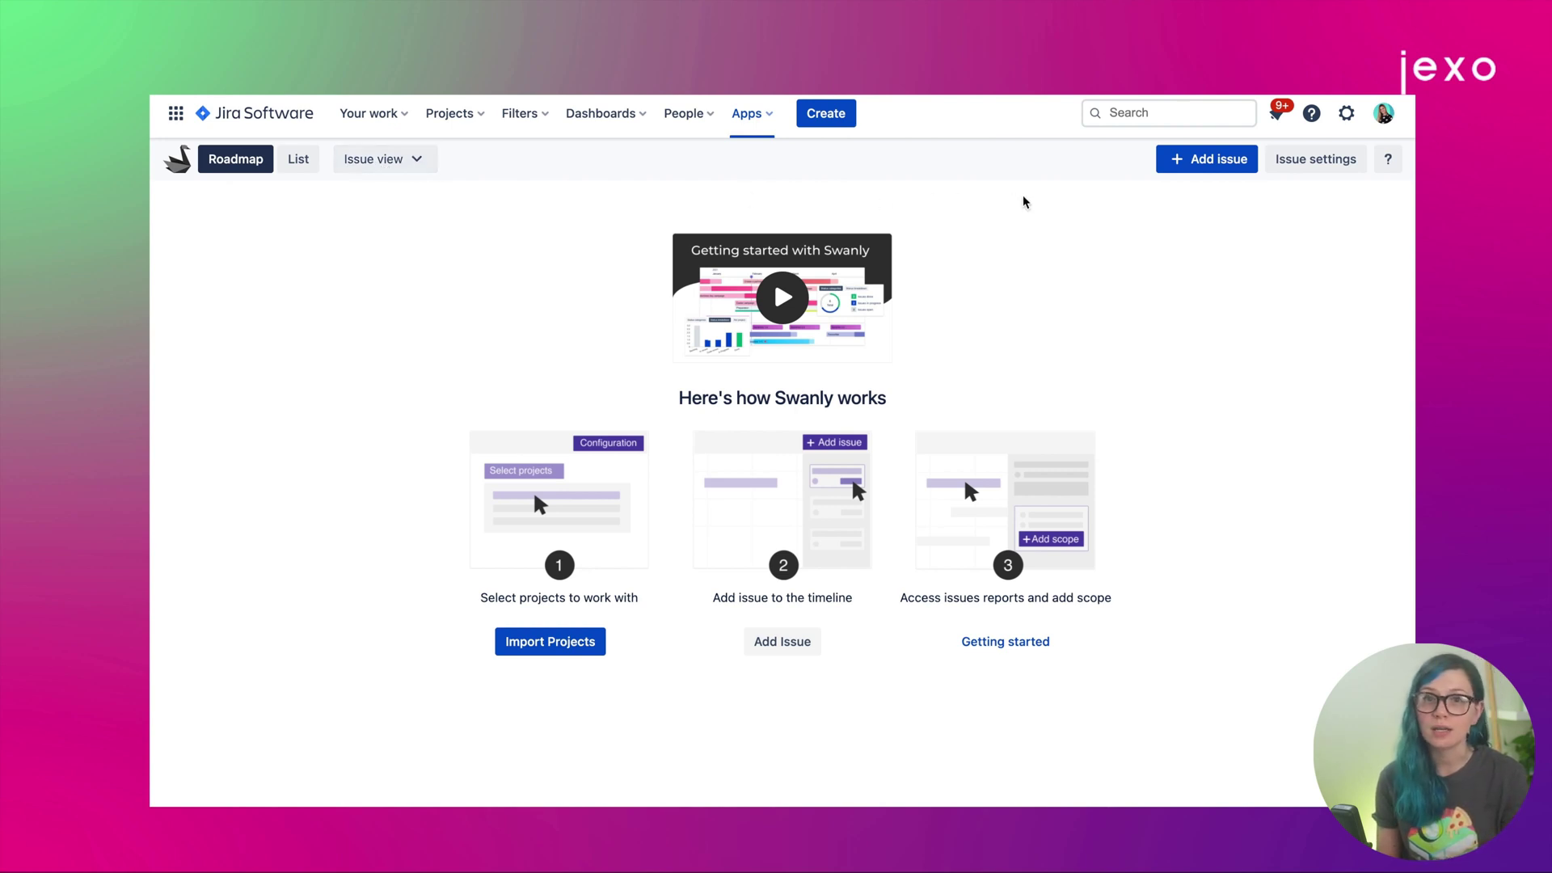
Import the Development, Marketing team, Design and Application support projects into the Swanly roadmap
click(1333, 160)
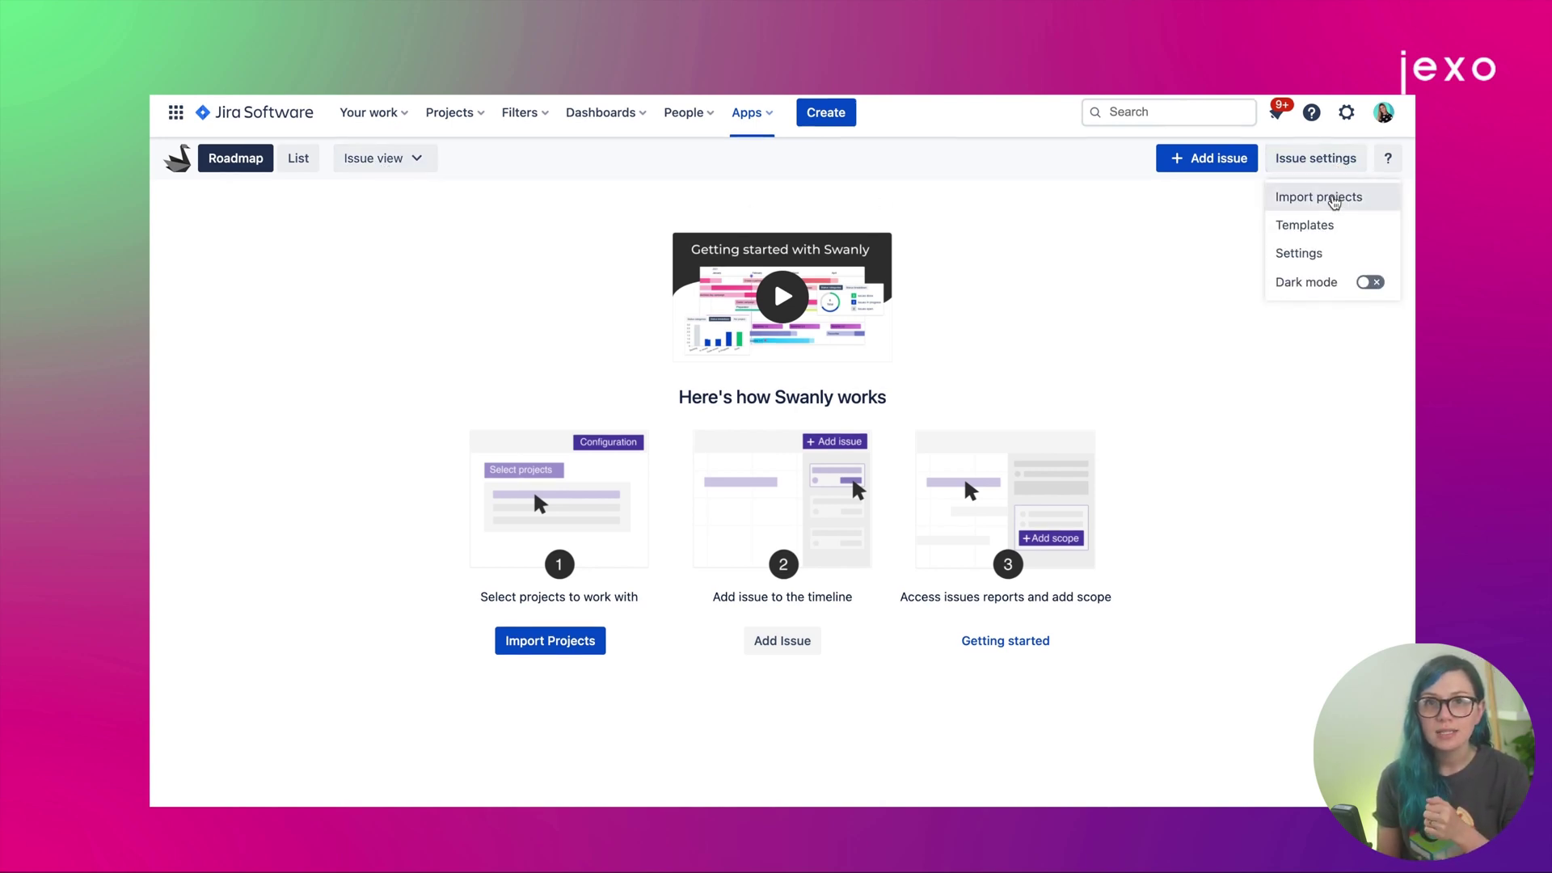
click(1335, 197)
click(1195, 249)
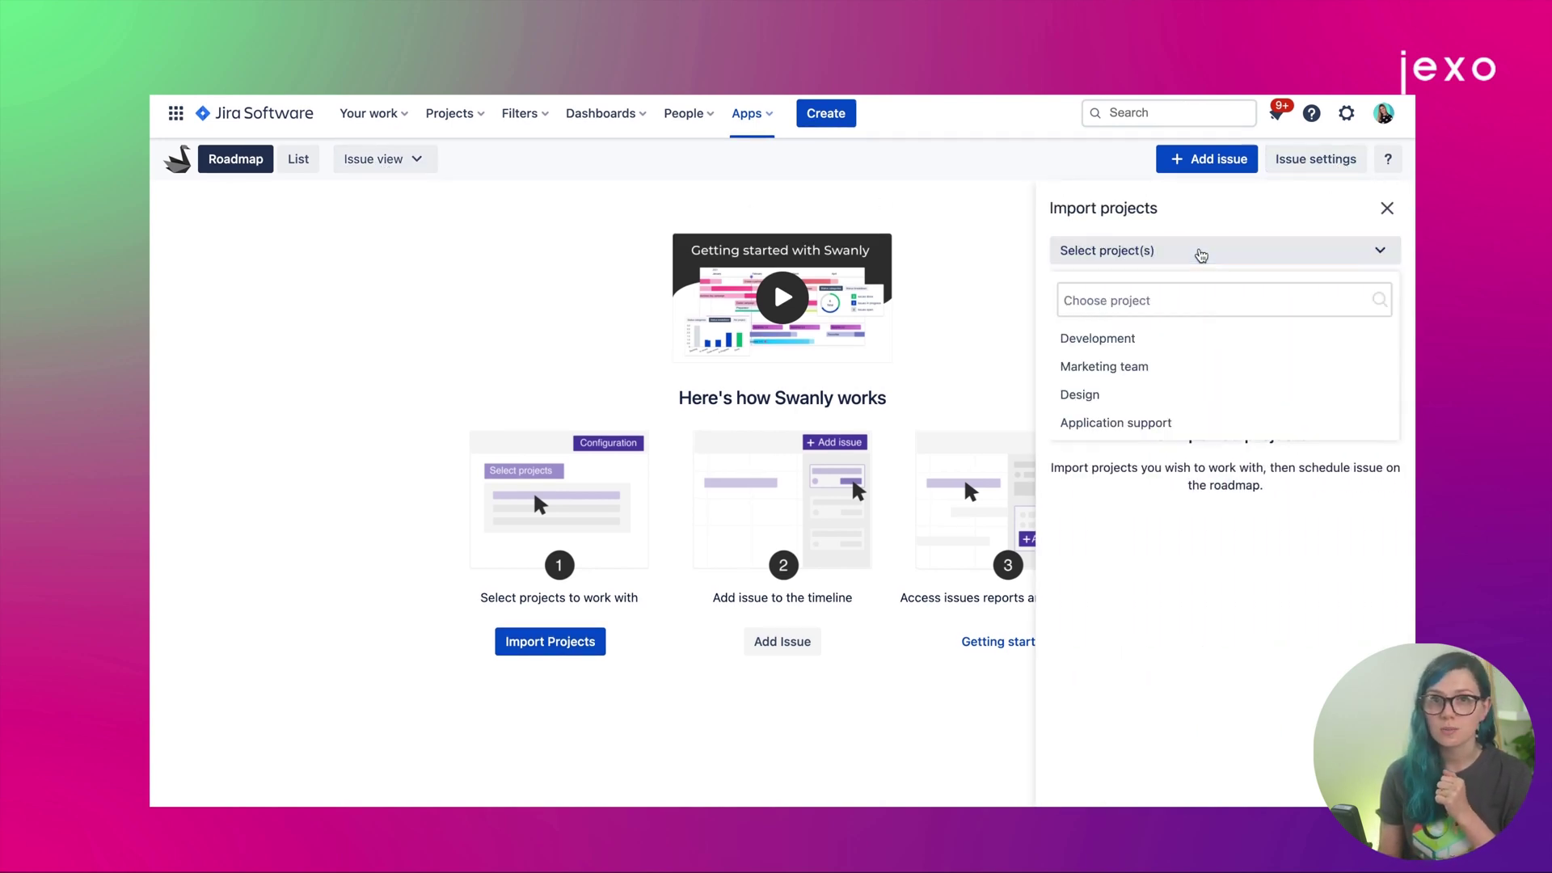
click(1150, 339)
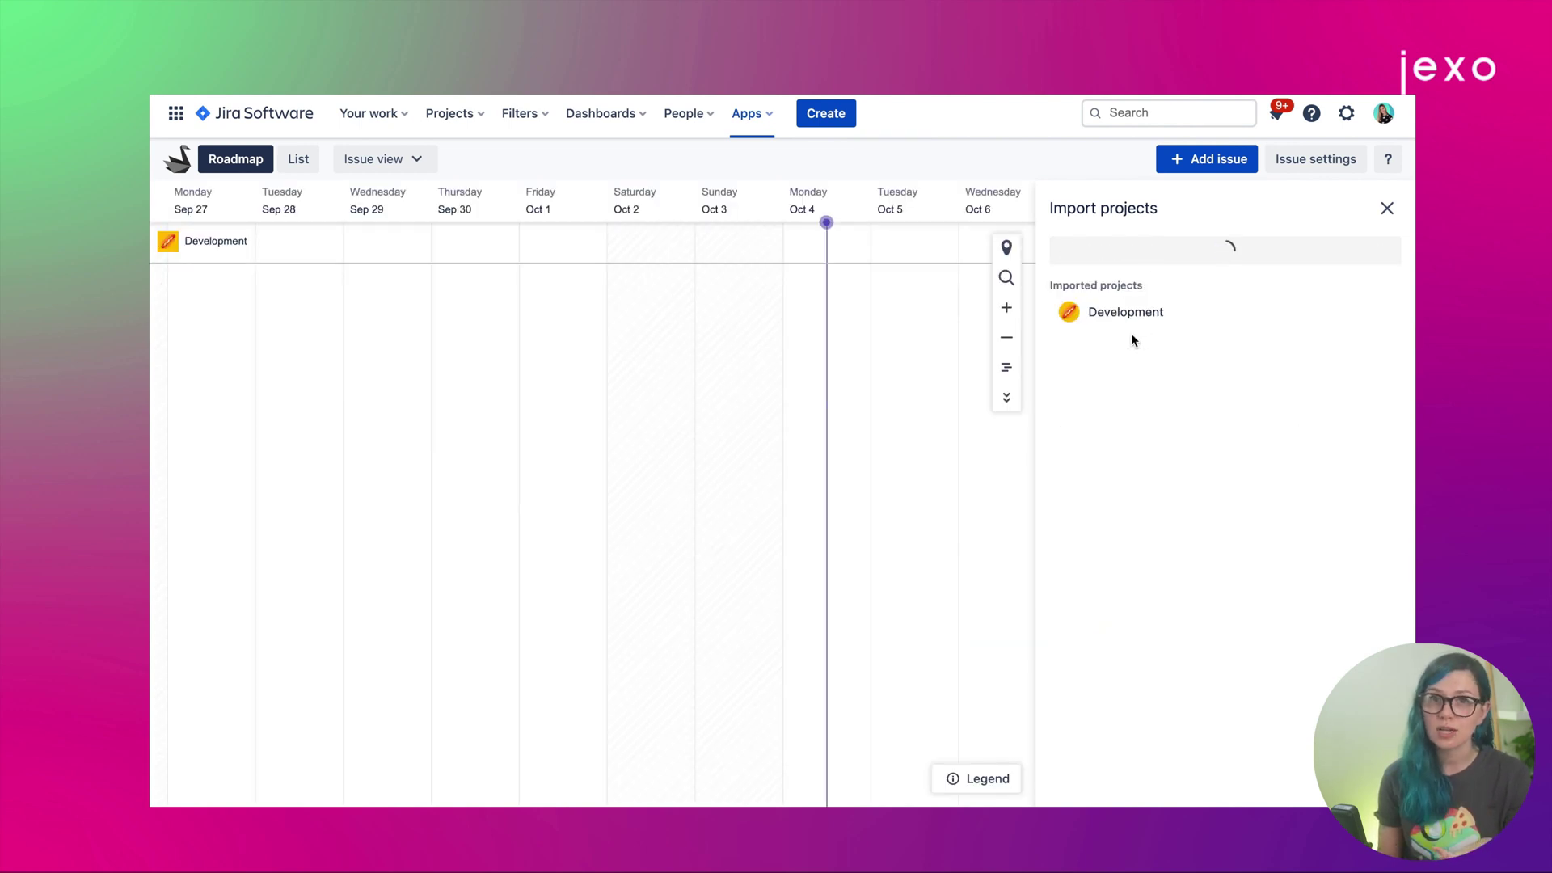
click(1127, 340)
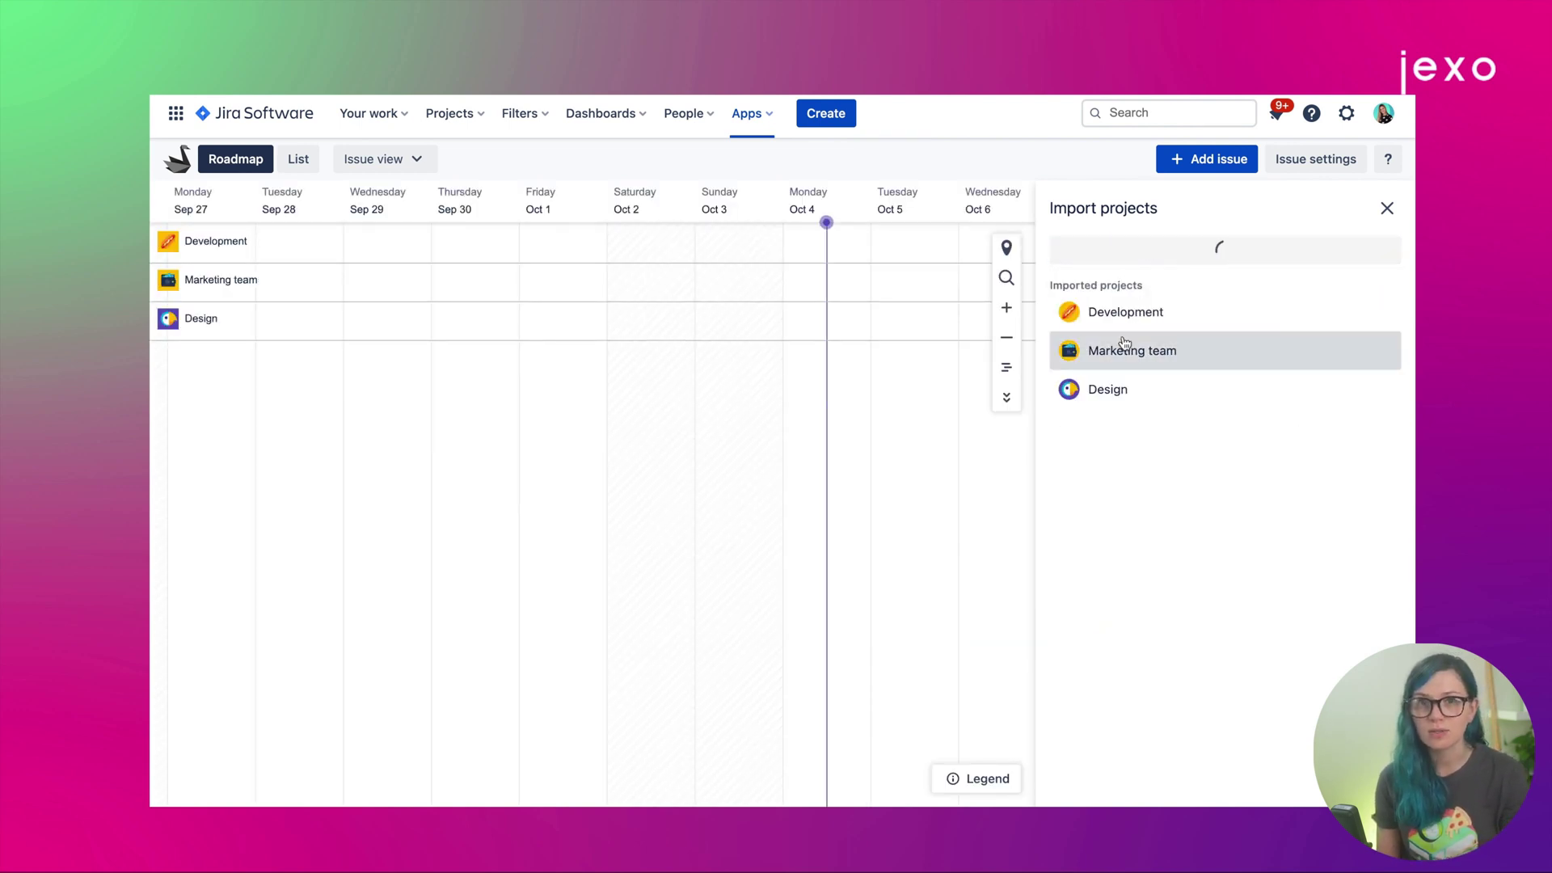
click(1387, 209)
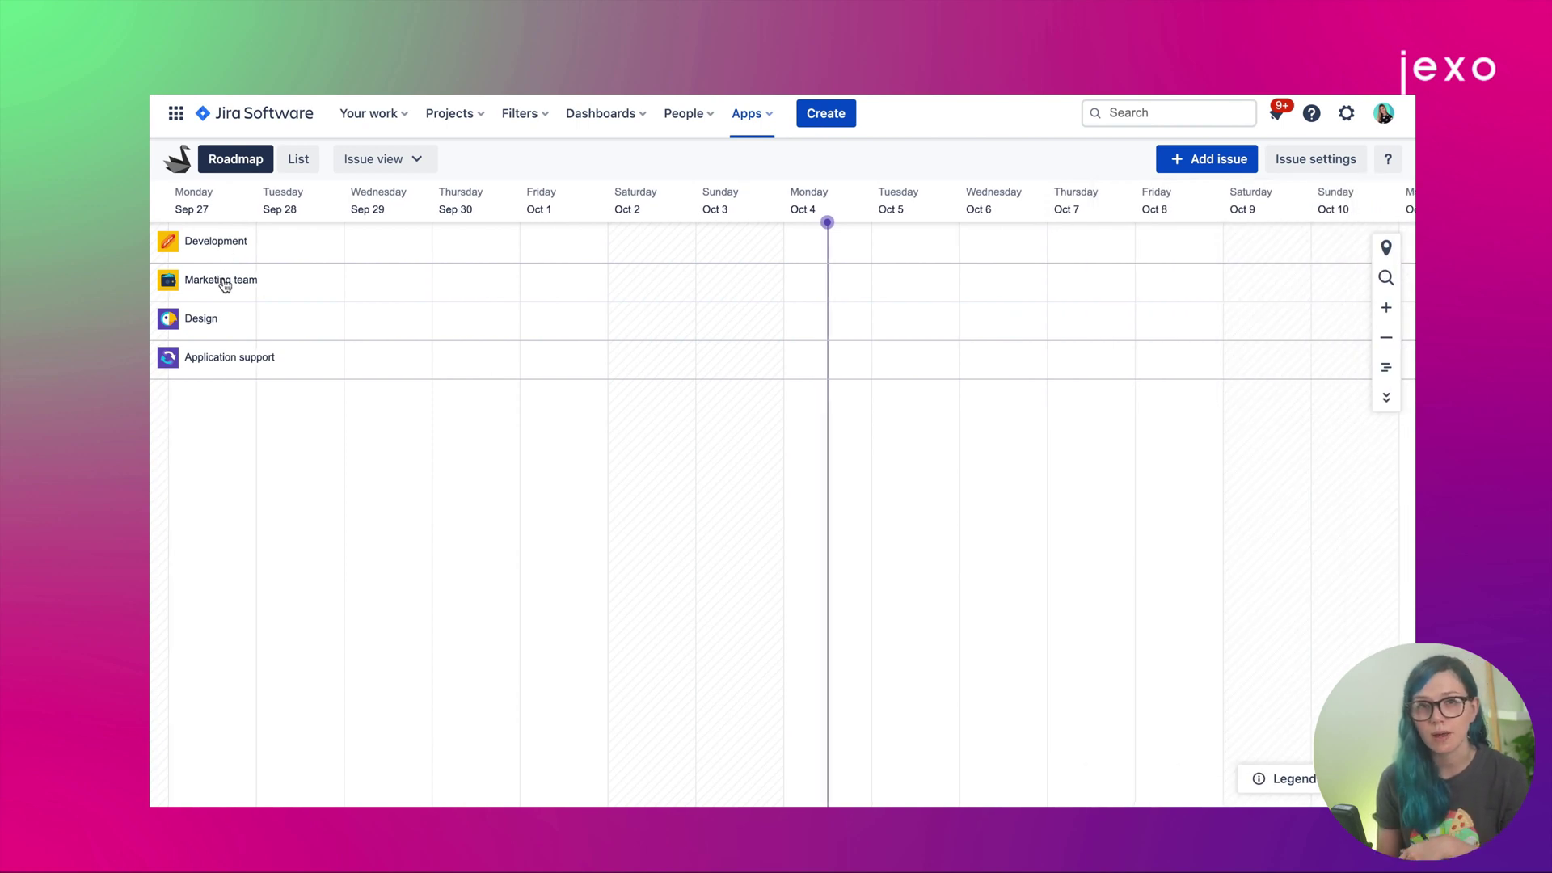
Create an issue template named "Design sprint" with the yellow easel picture from the default icons as its avatar
click(1196, 164)
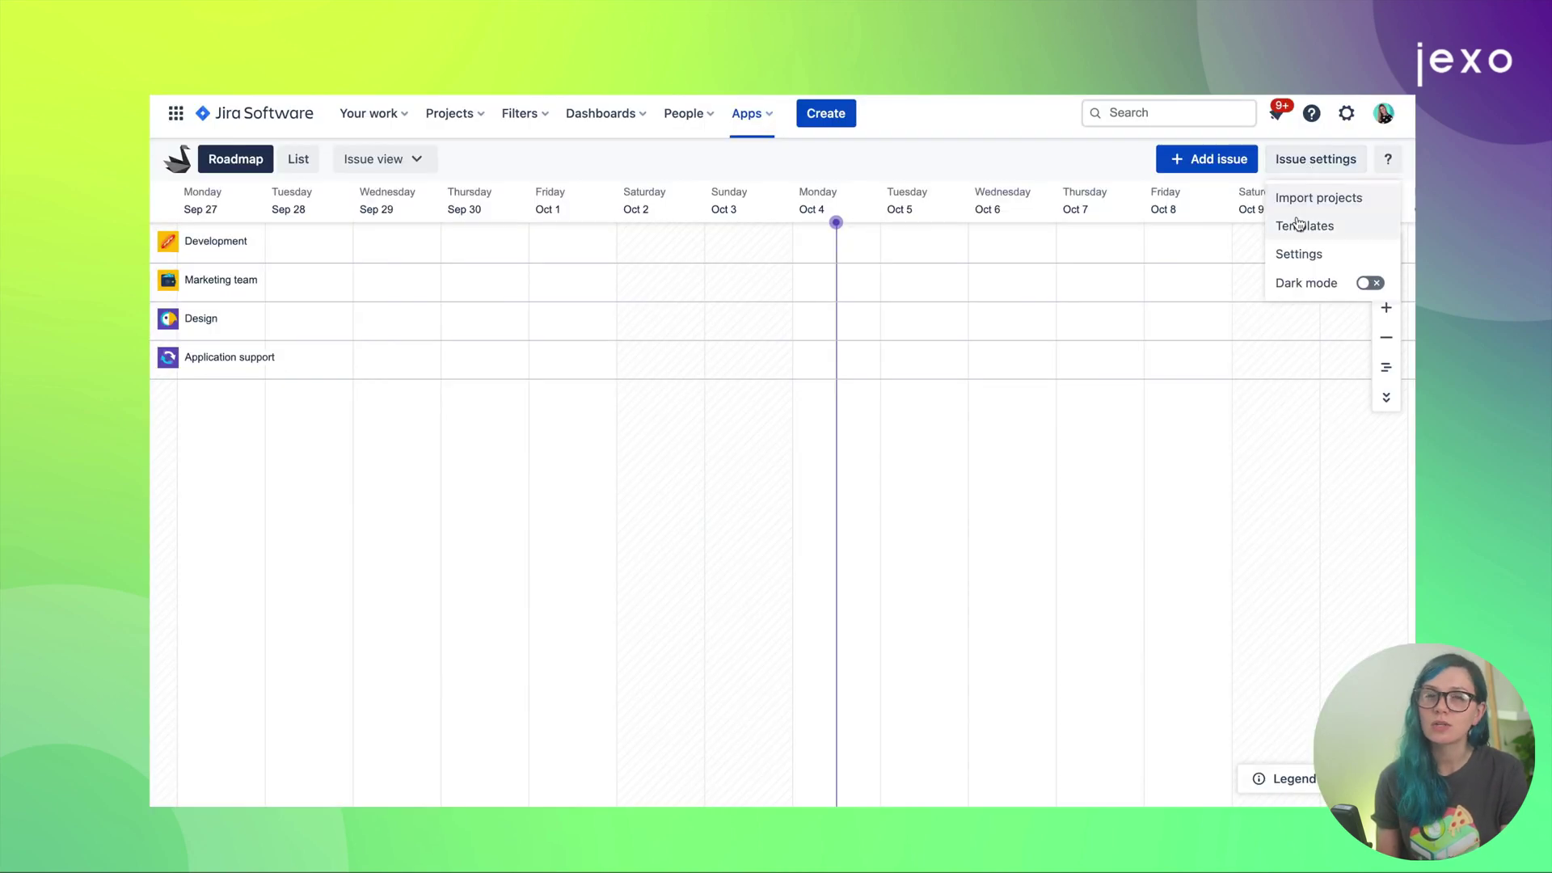
click(1303, 322)
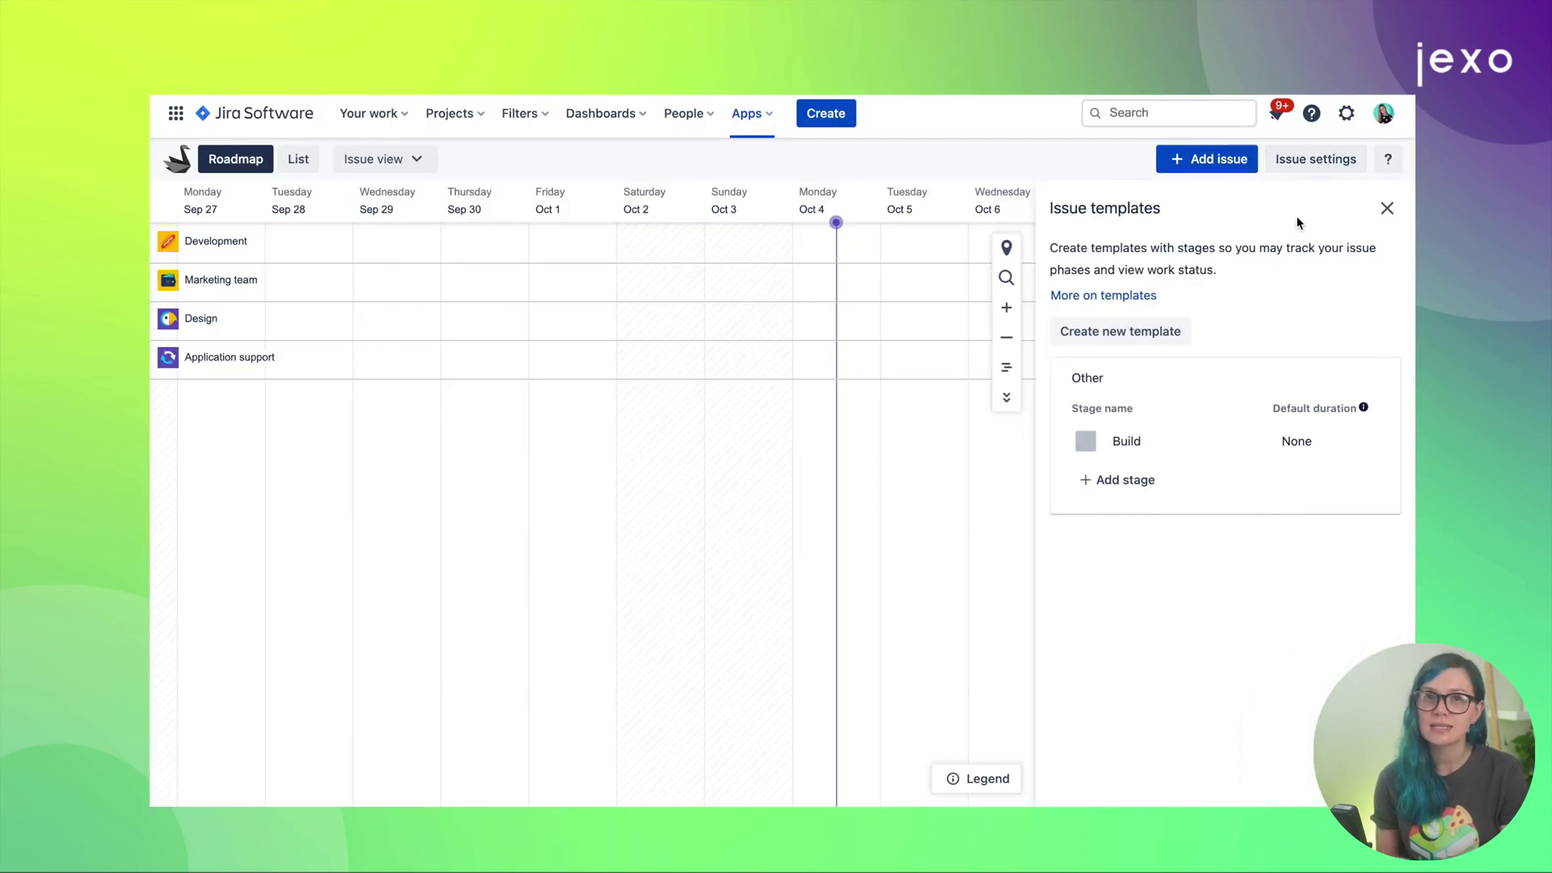
click(1164, 331)
text(De)
click(1074, 375)
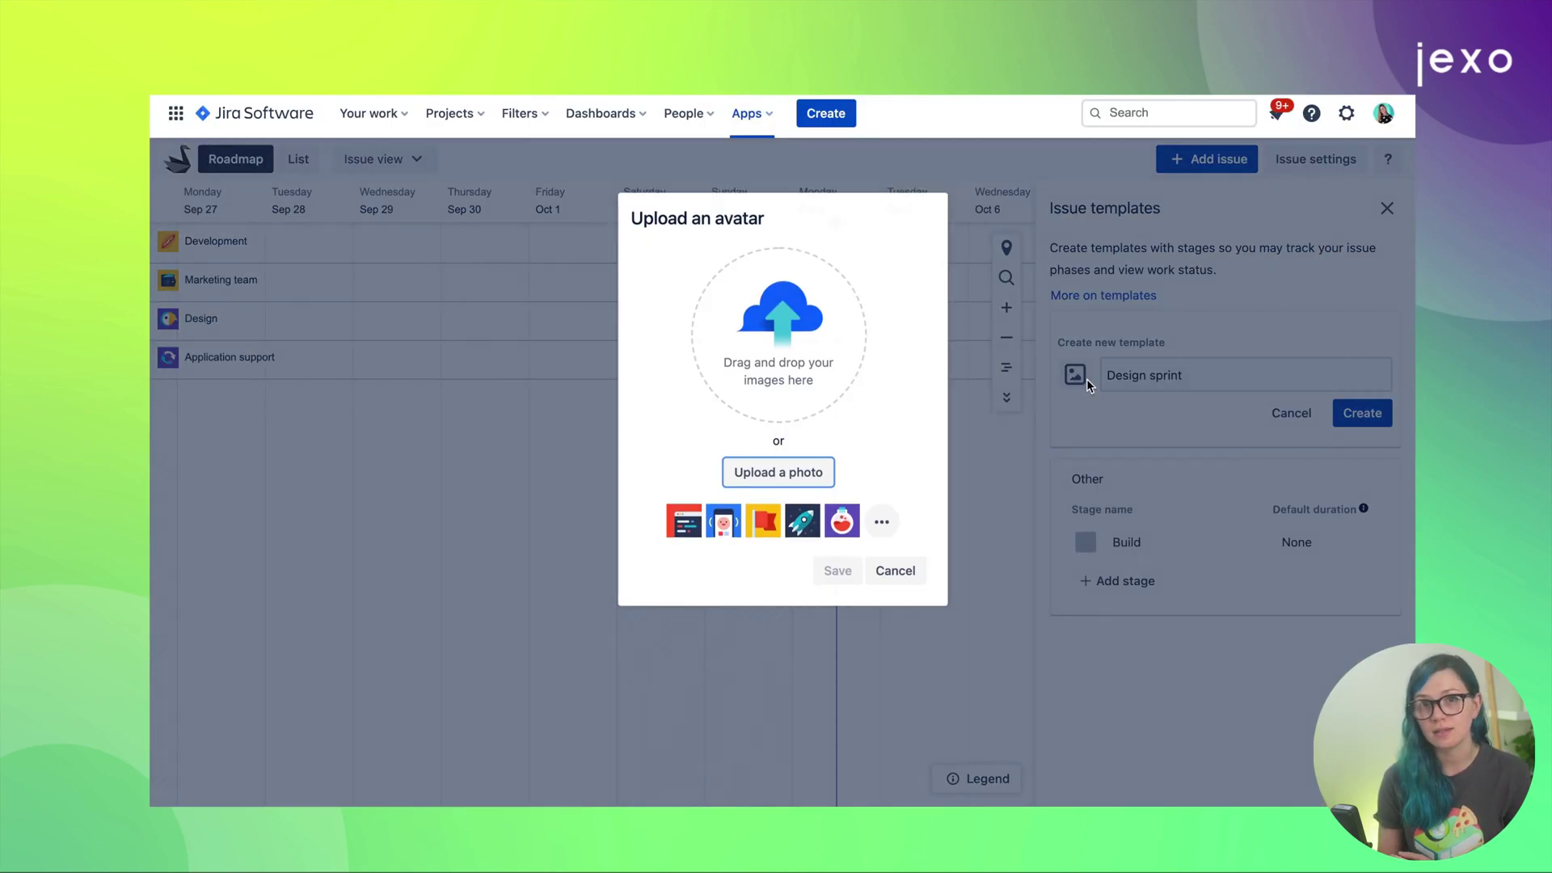
click(886, 523)
scroll(794, 372, up, 1)
click(803, 315)
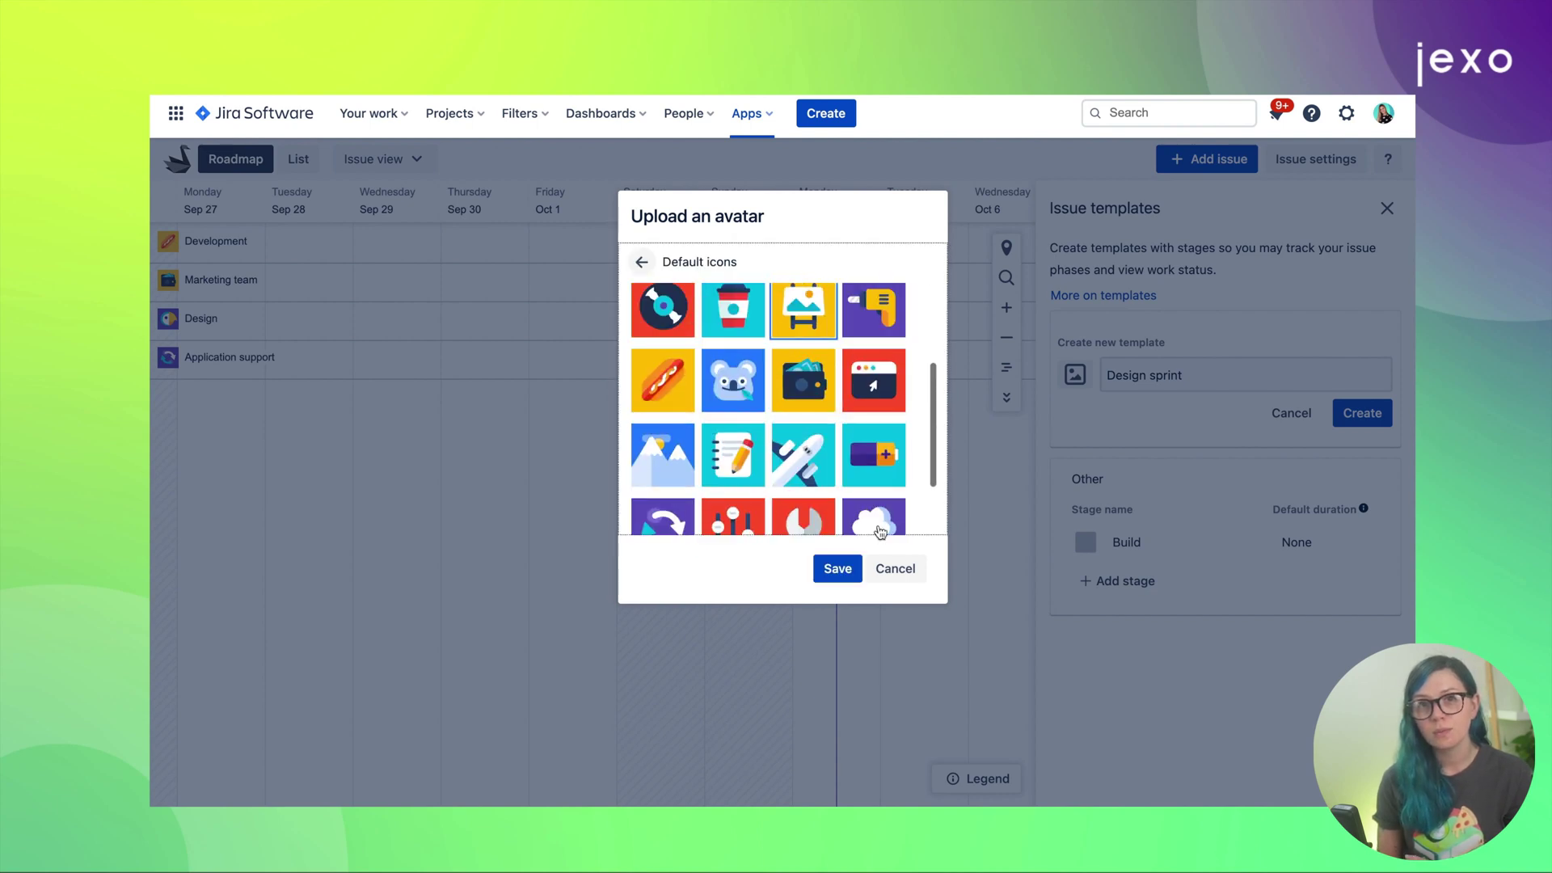
click(837, 568)
click(1361, 413)
Rename the Design sprint template's first stage to Map with a 1-day default duration, and add a 1-day Sketch stage
click(1125, 461)
text(Map)
click(1291, 462)
text(1)
click(1148, 499)
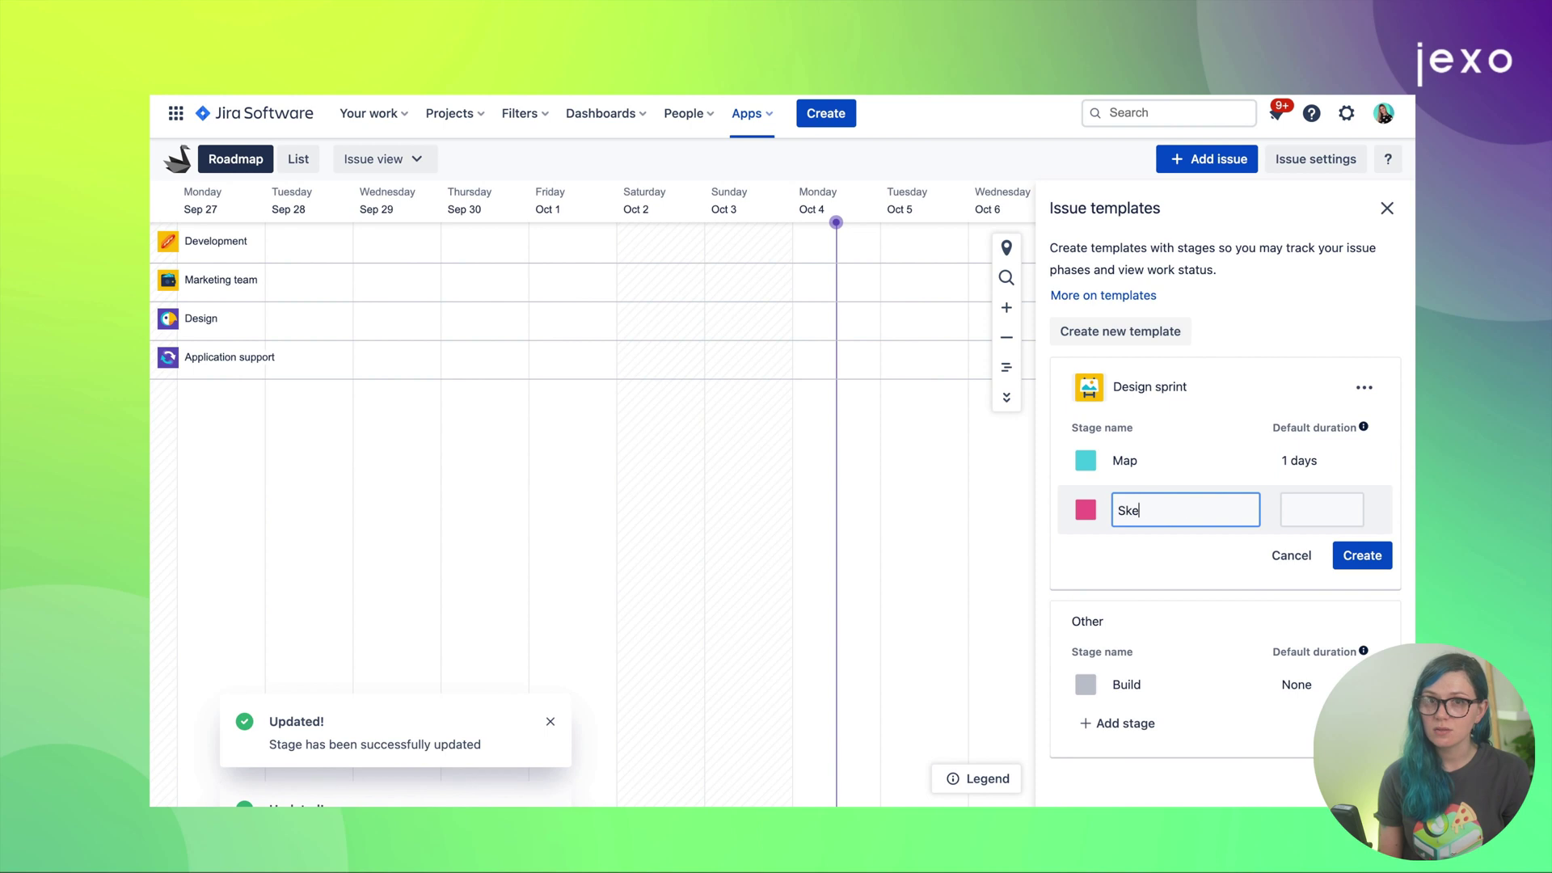
click(1317, 510)
text(1)
key(Return)
Add Decide and Prototype stages to the Design sprint template, each with a default duration of 1 day
click(1230, 557)
text(Decide)
key(Tab)
text(1)
key(Return)
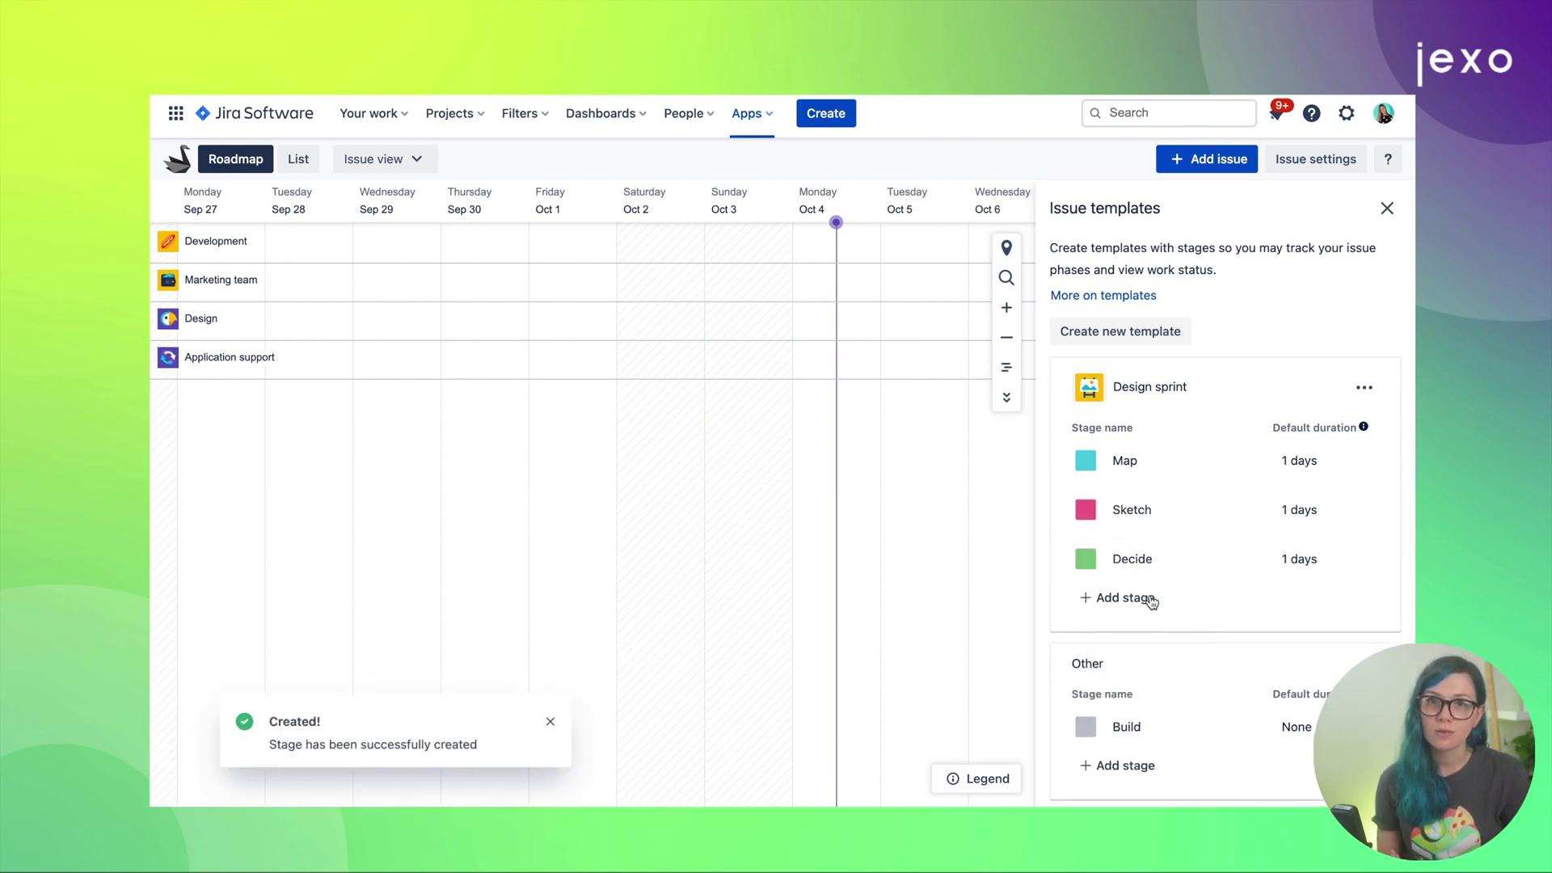
click(1148, 596)
text(Prototype)
click(1333, 607)
text(1)
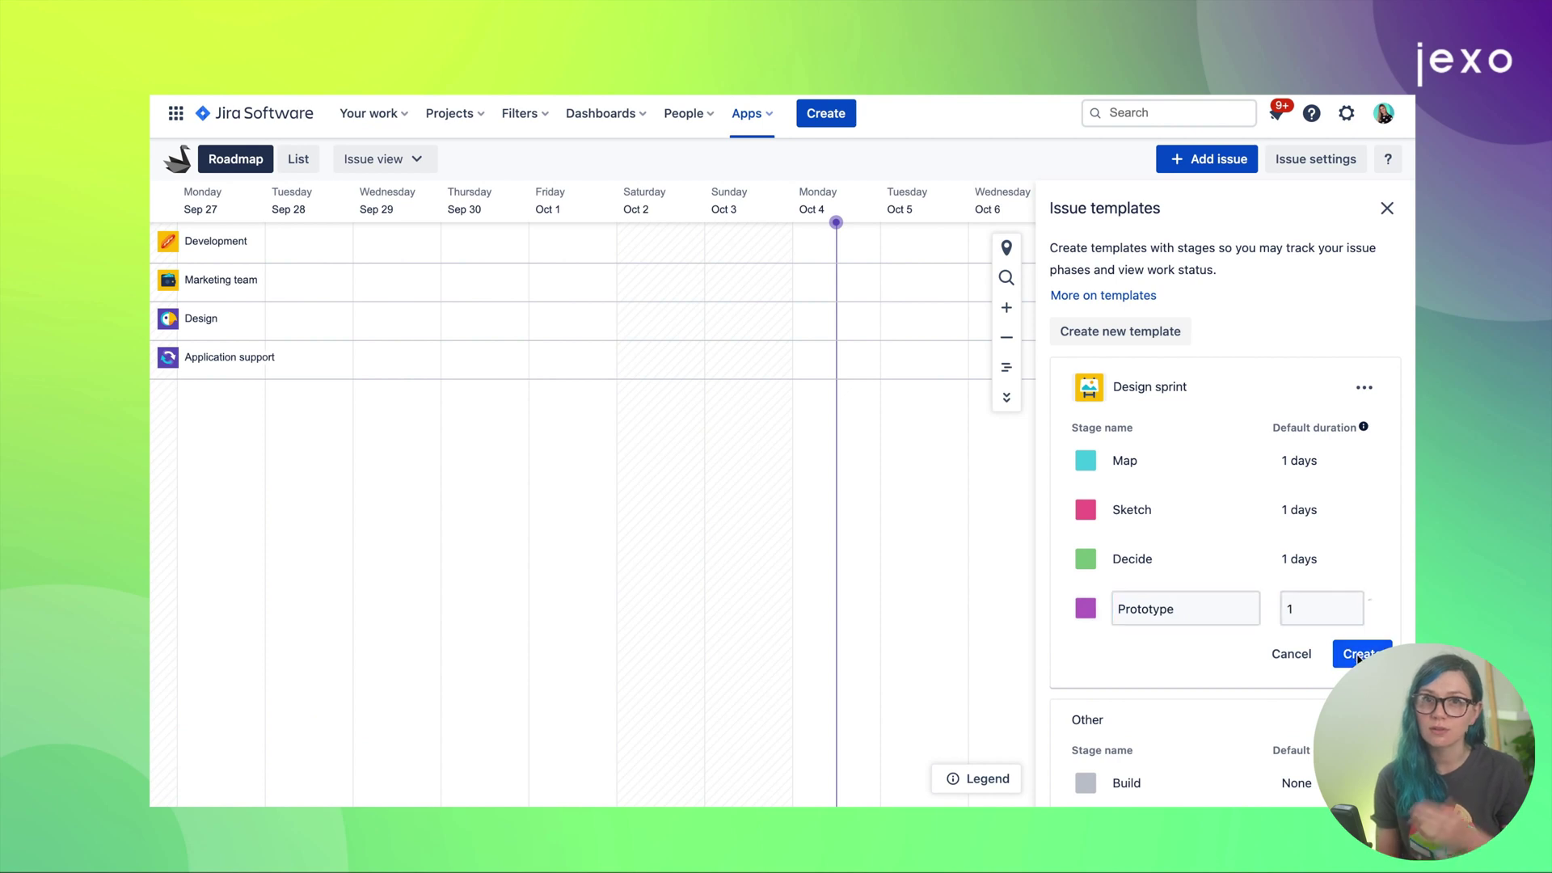
key(Return)
Add a Test stage with a default duration of 1 day to the Design sprint template
click(1155, 649)
text(Test)
key(Tab)
text(1)
key(Return)
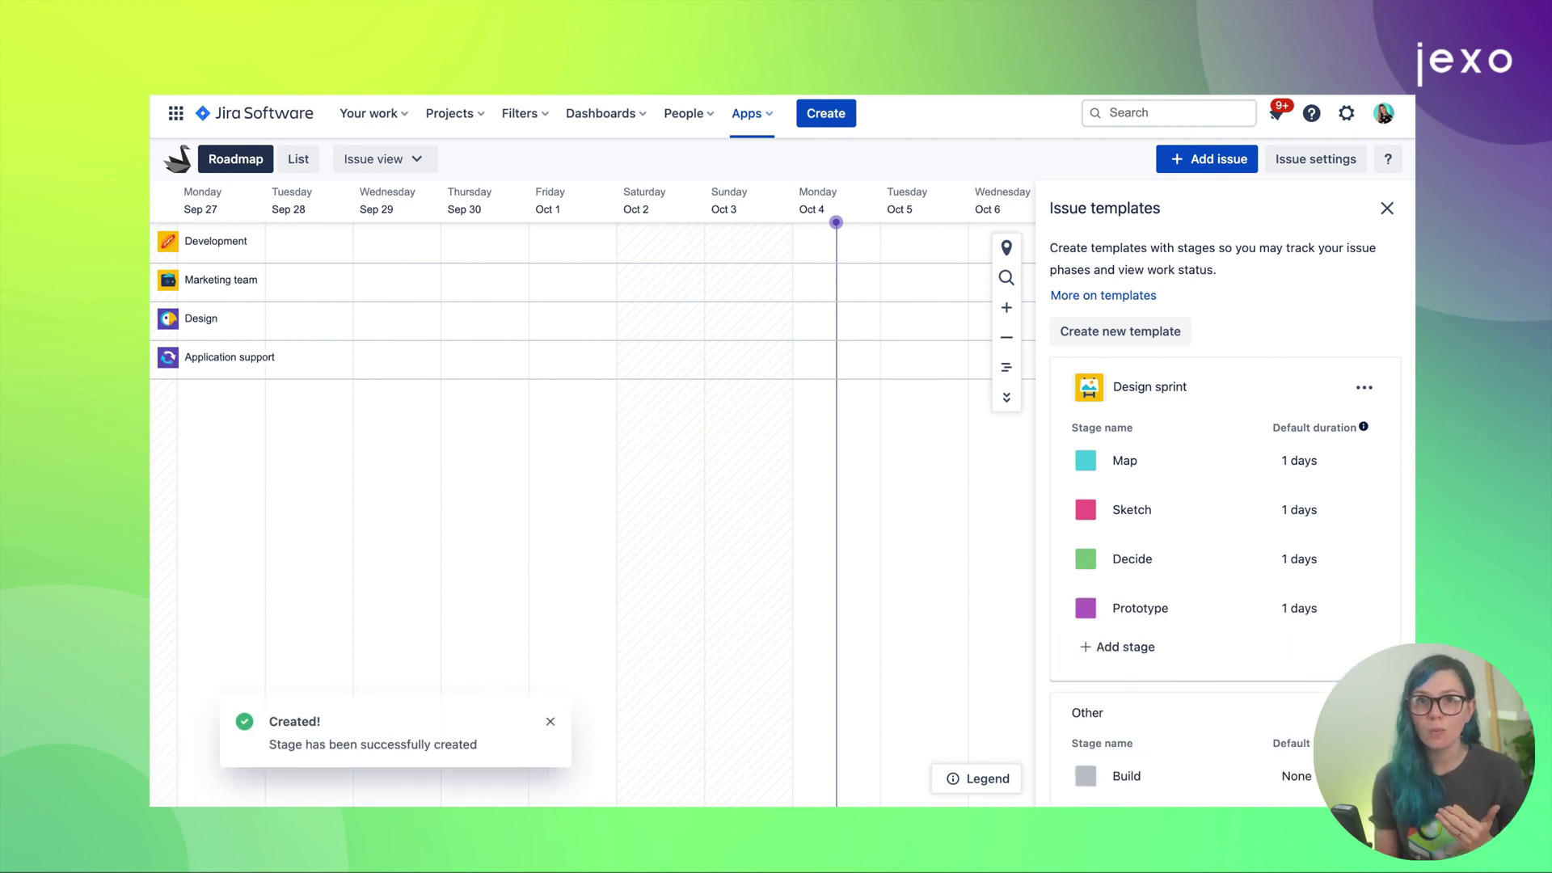
Create an issue template named "Dev sprints" with the red code window icon as its avatar
click(1120, 331)
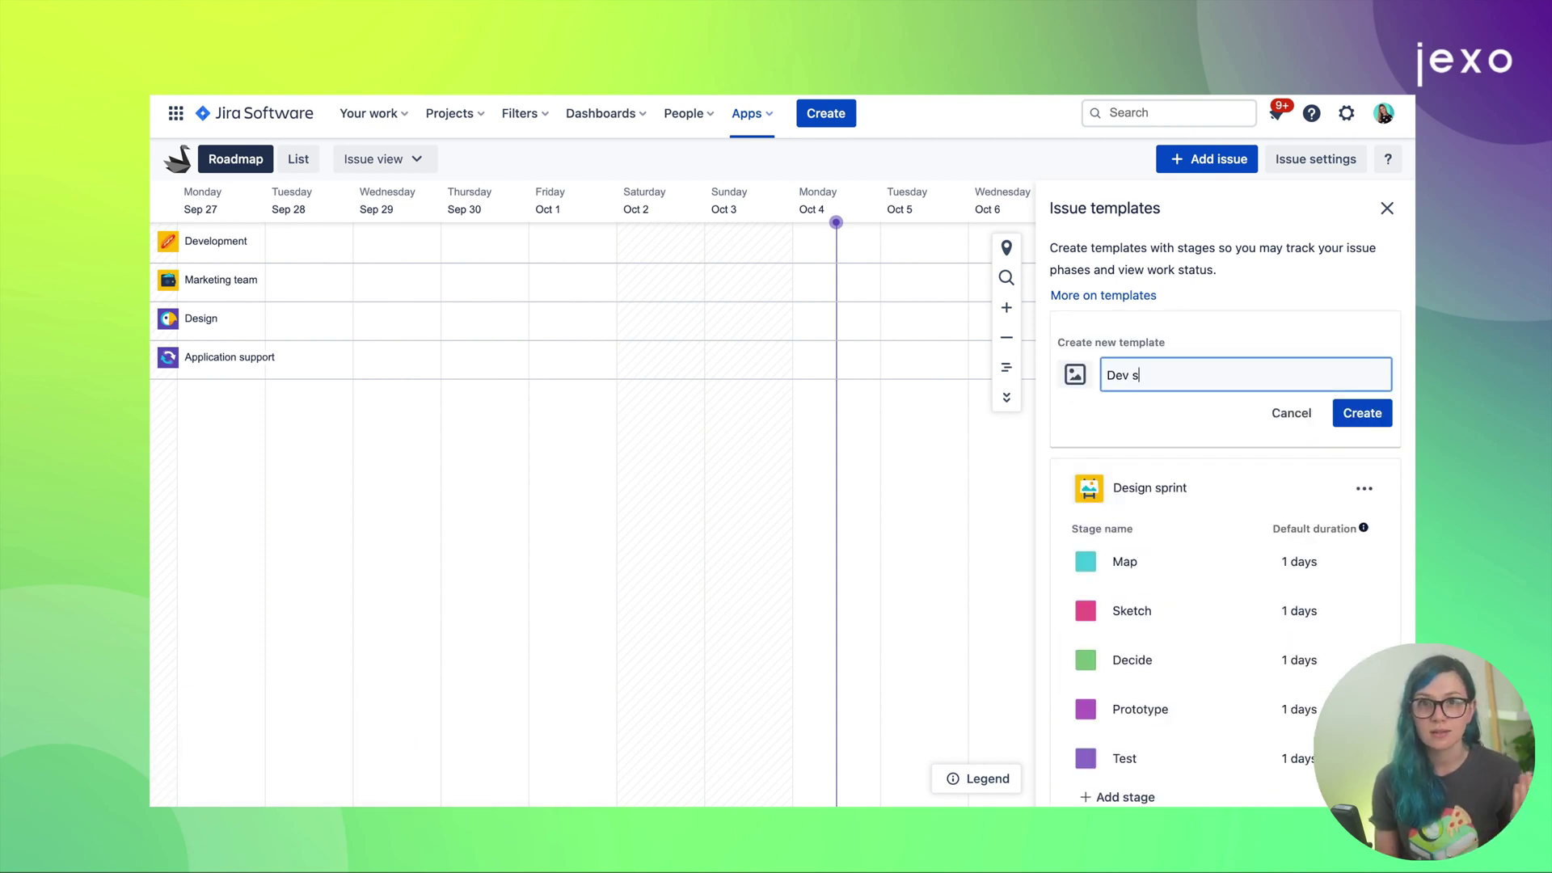
click(1075, 374)
click(768, 523)
click(837, 568)
click(1362, 413)
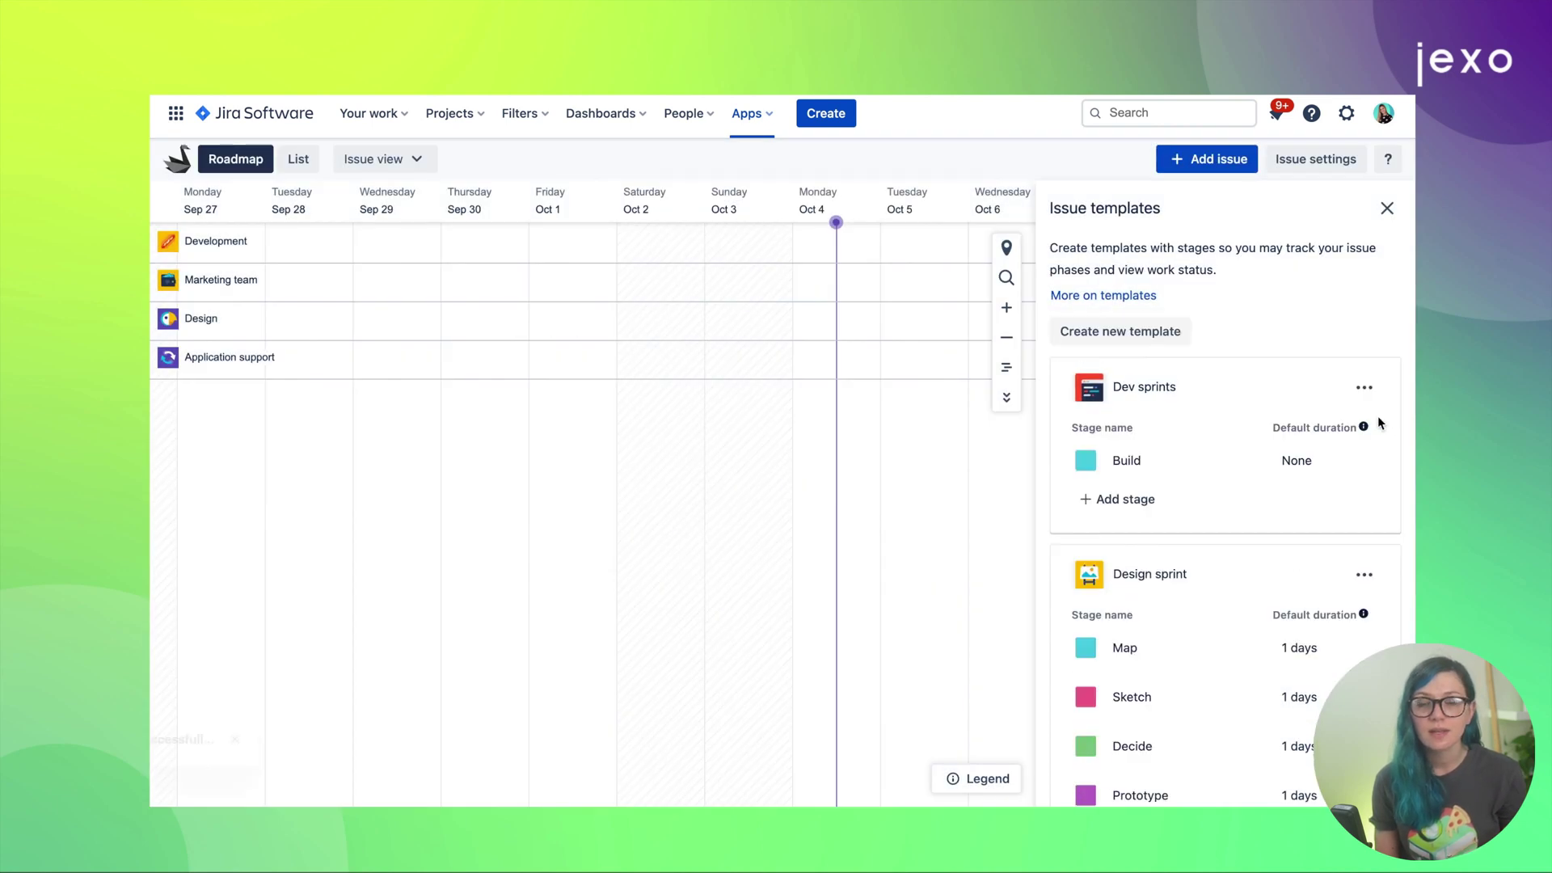
Rename the Dev sprints template's Build stage to Planning and set its default duration to 1 day
click(1123, 461)
text(Planning)
click(1296, 462)
text(1)
Add a Development stage with a default duration of 8 days to the Dev sprints template
click(1124, 499)
text(Dev)
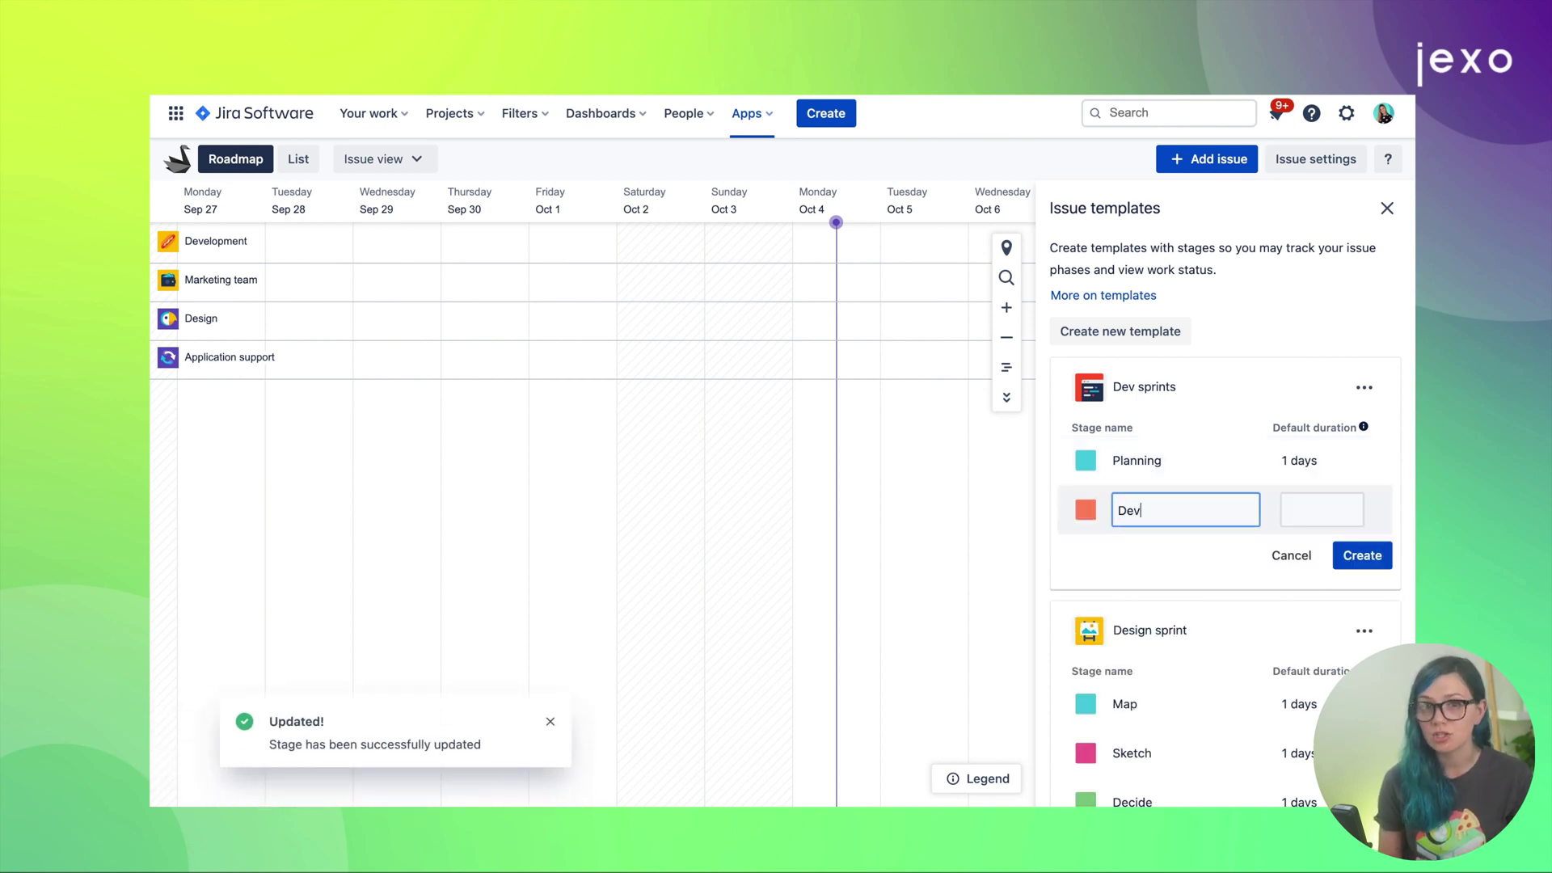
text(elopment)
key(Tab)
text(8)
click(1362, 556)
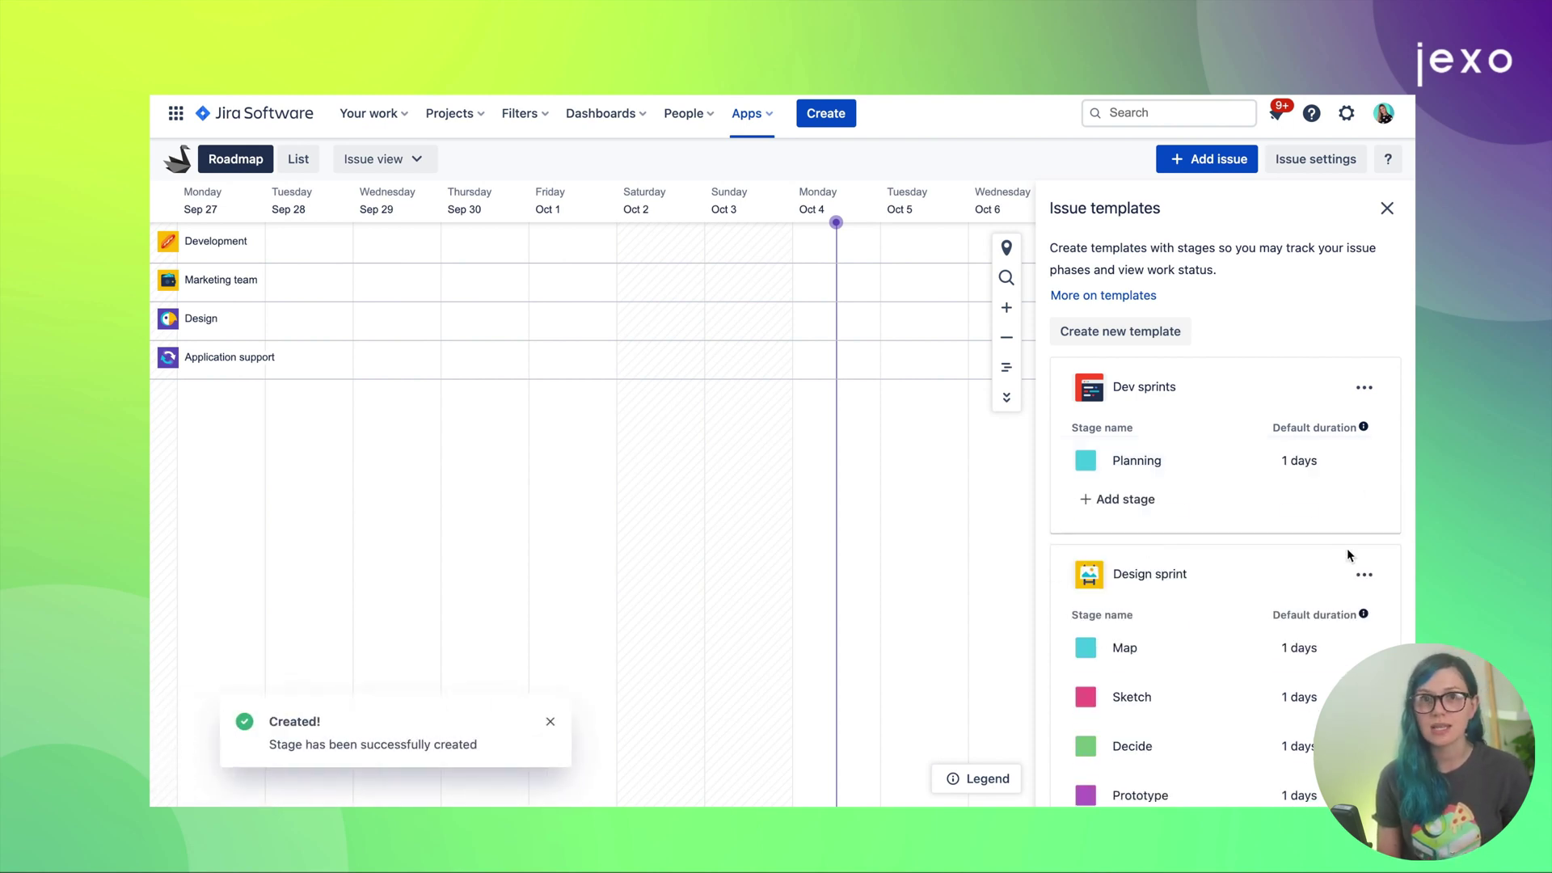
Add a stage named "Testing UAT" with a default duration of 1 day to the Dev sprints template
click(1182, 548)
text(testing)
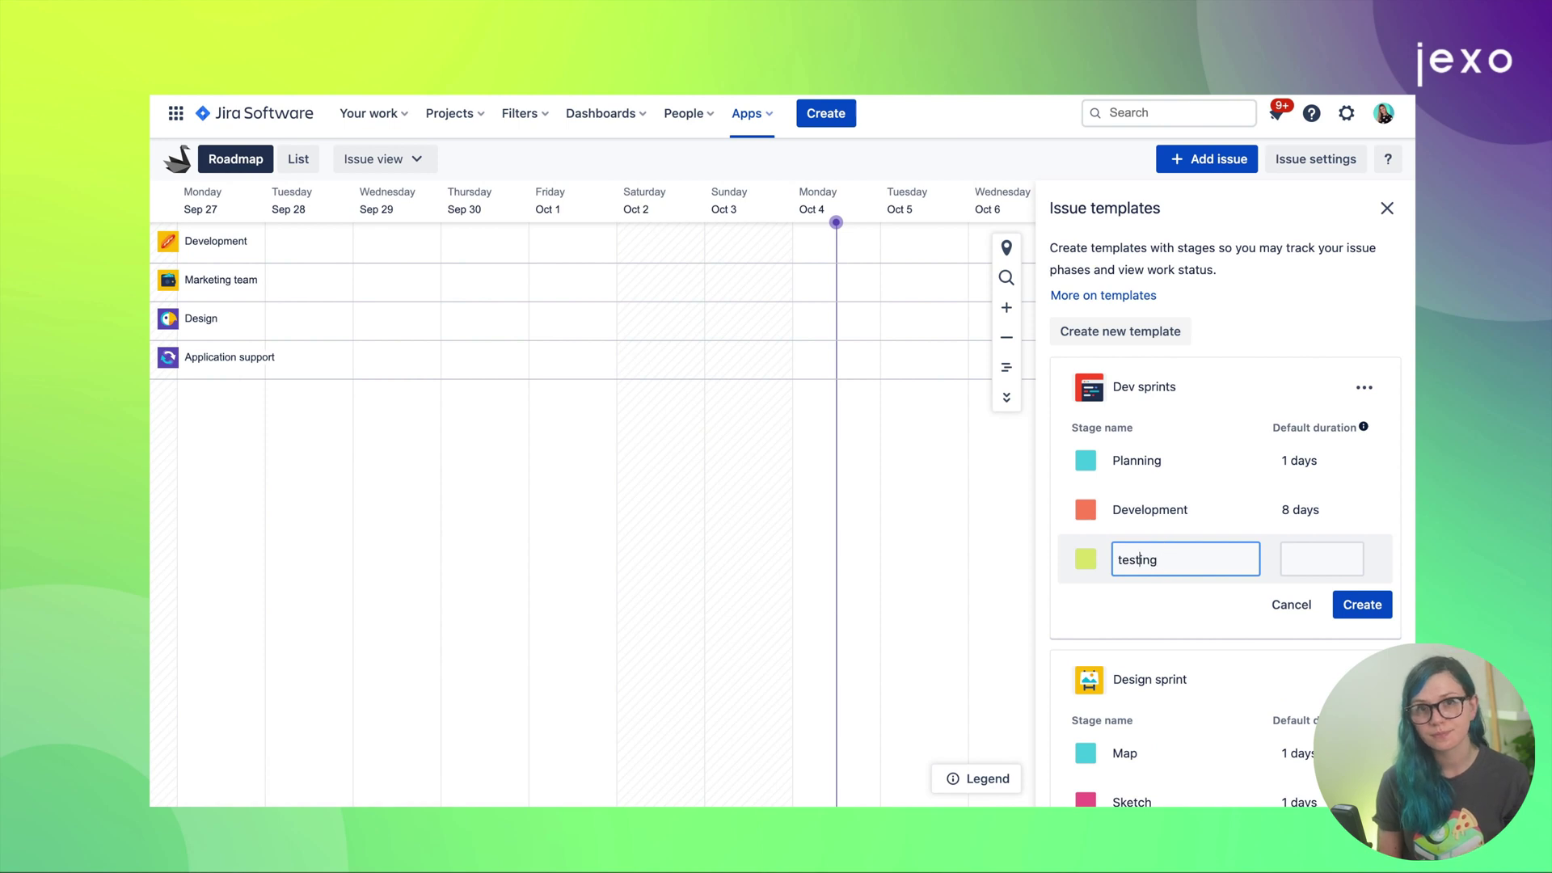
key(Tab)
text(1)
click(1196, 559)
text(UAT)
click(1362, 605)
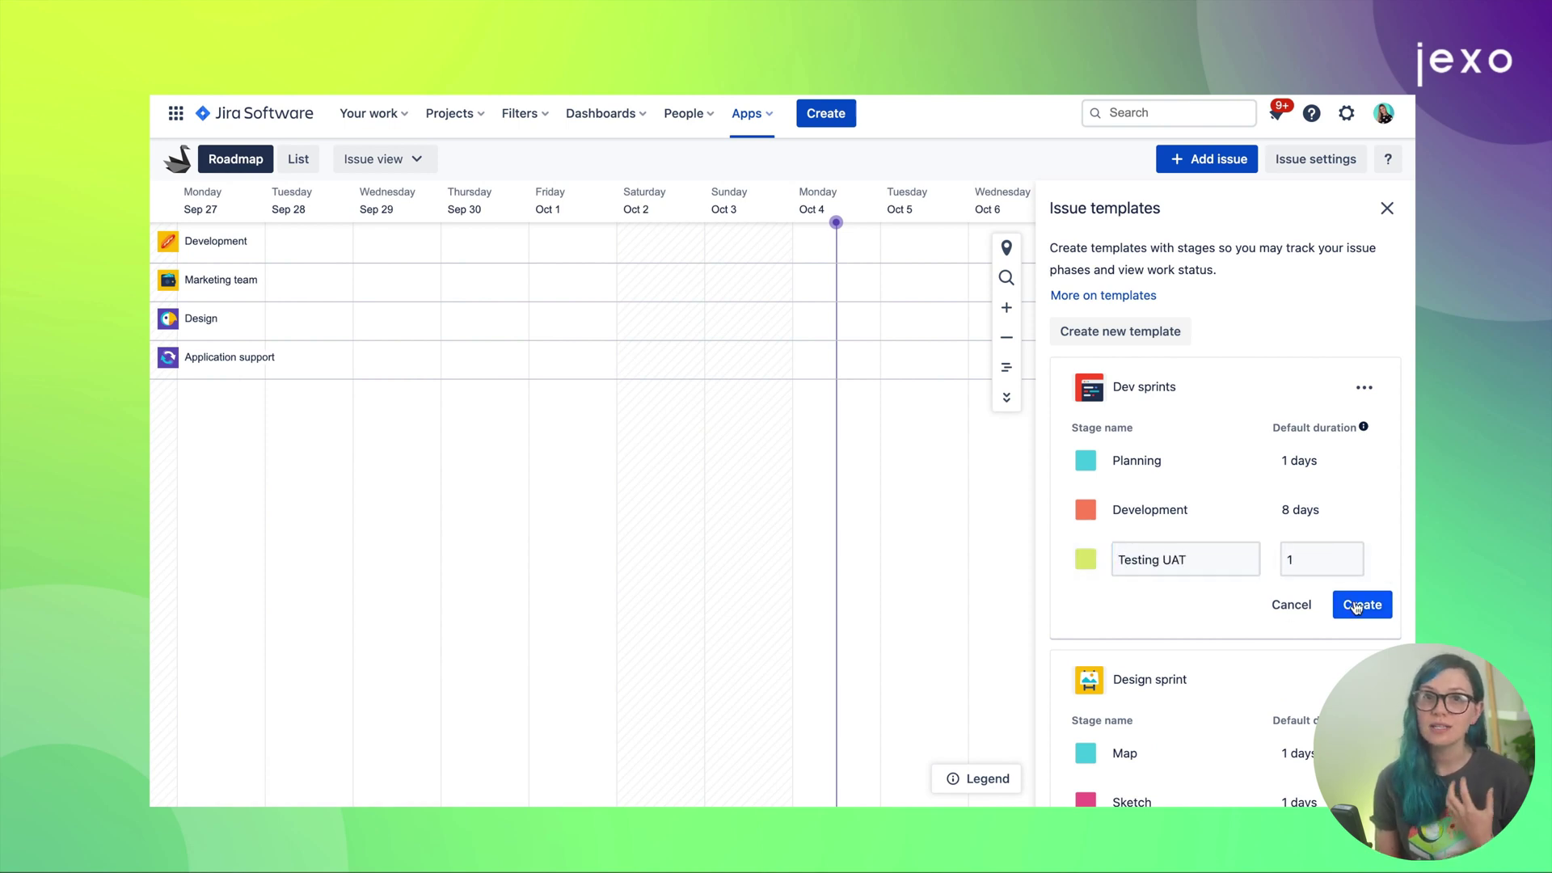
Add a Retro stage with a default duration of -1 to the Dev sprints template
click(1172, 551)
text(Retro)
key(Tab)
text(-1)
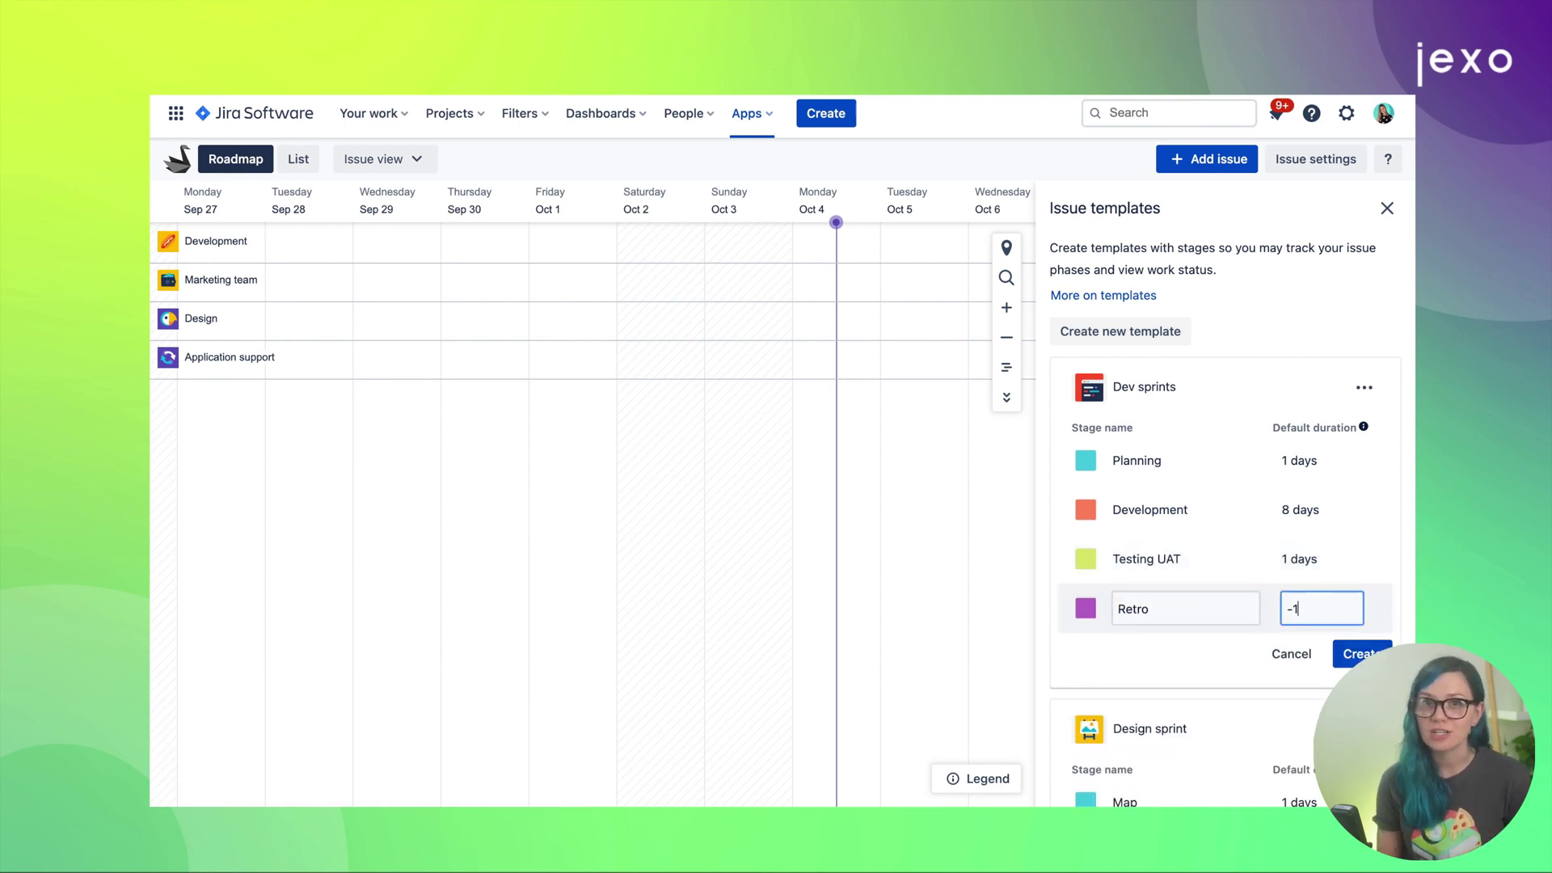
key(Return)
scroll(1164, 589, down, 1)
scroll(1163, 589, up, 1)
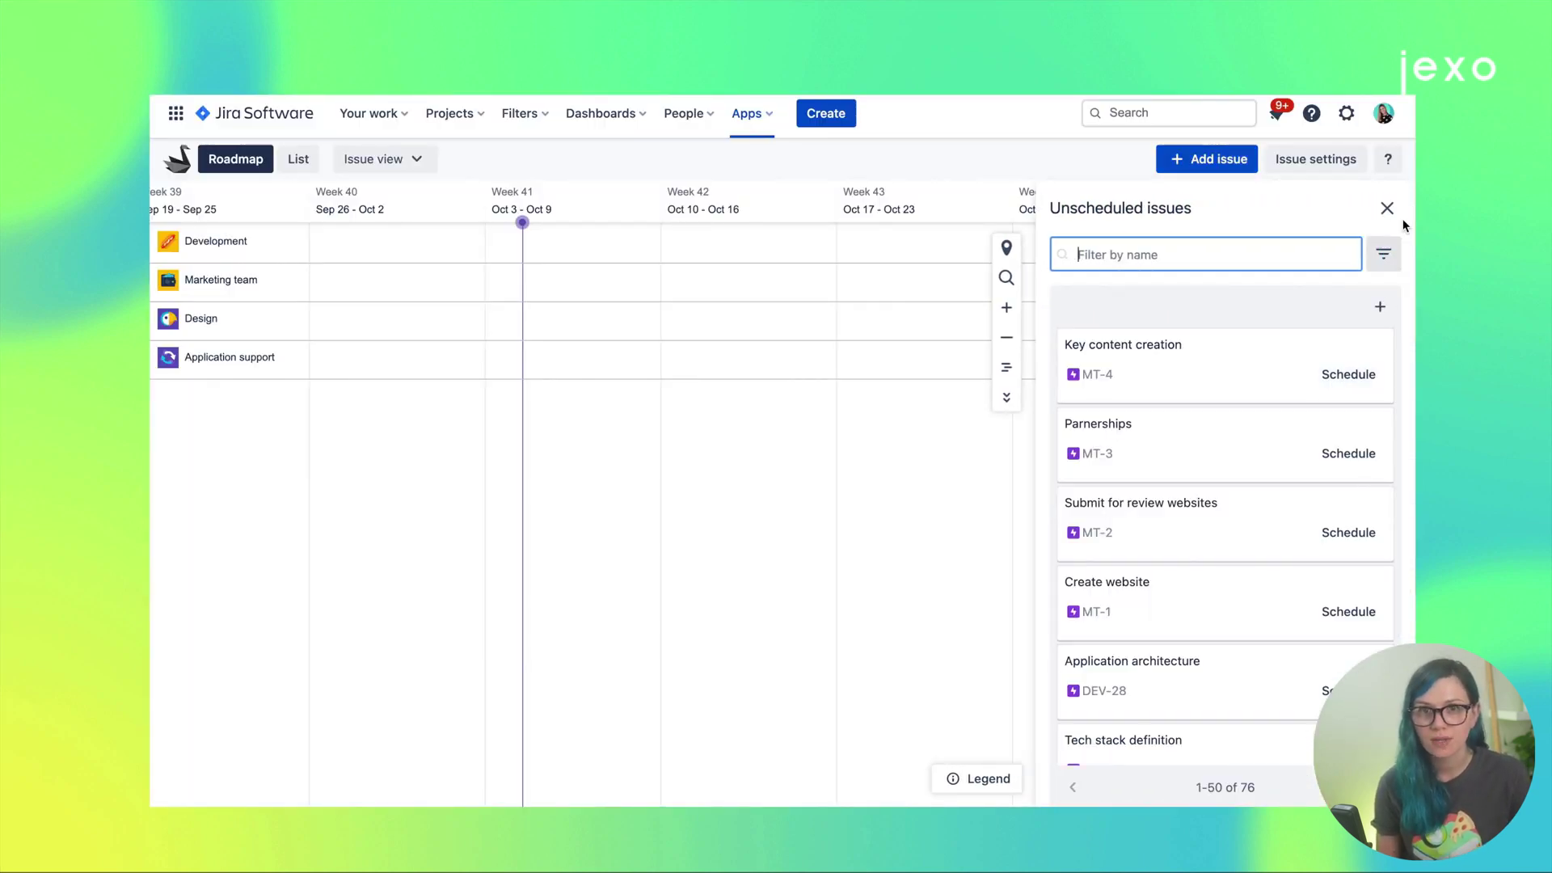
Filter the unscheduled issues by issue type Epic and browse the filtered list
click(1385, 260)
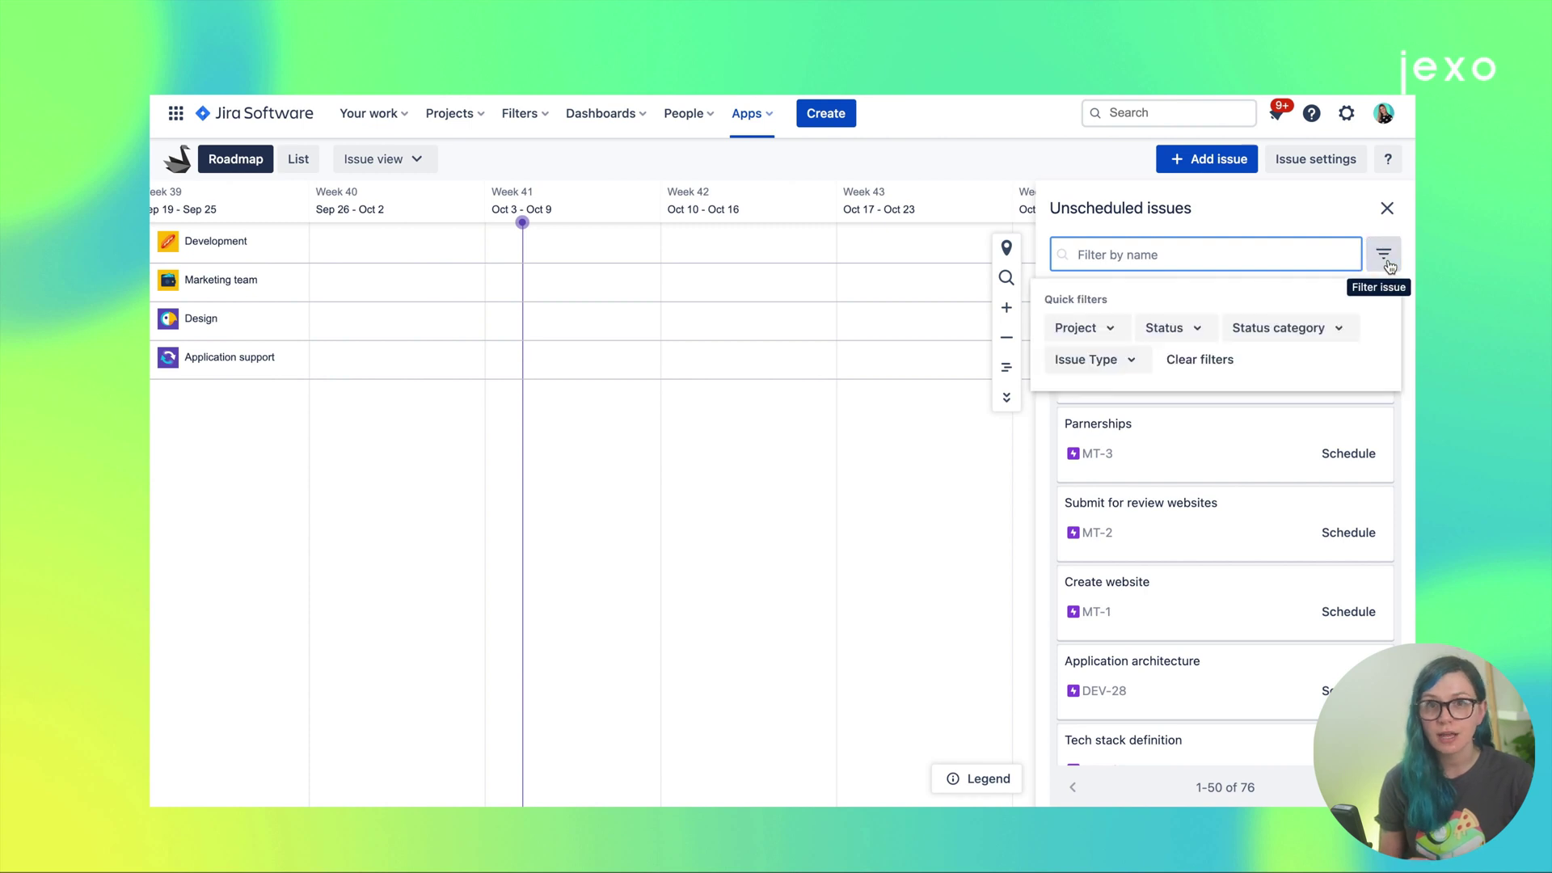
click(1093, 364)
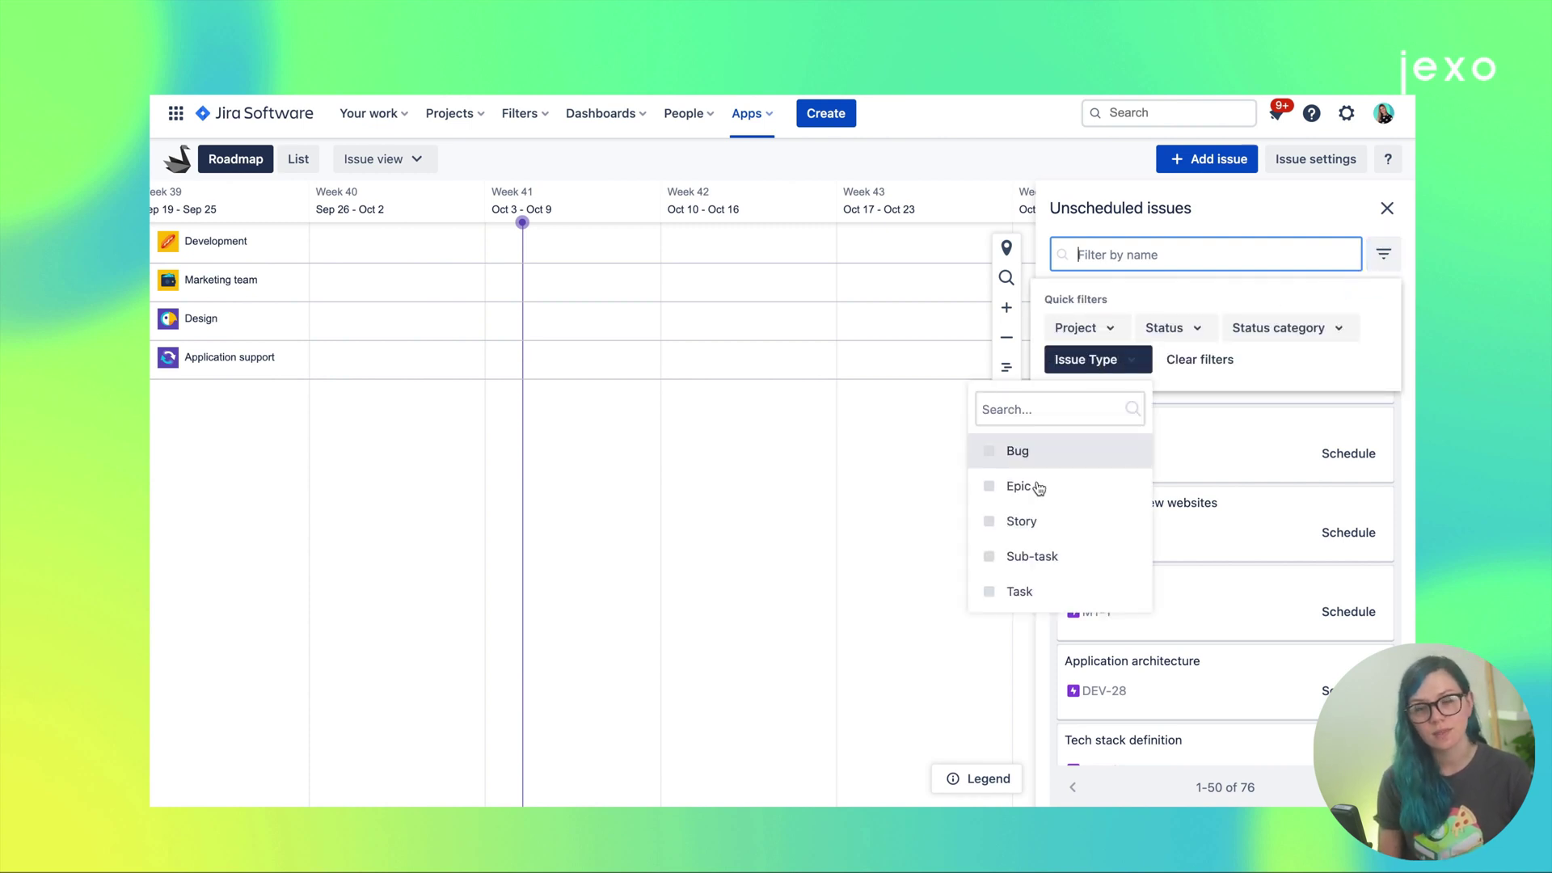
click(1002, 486)
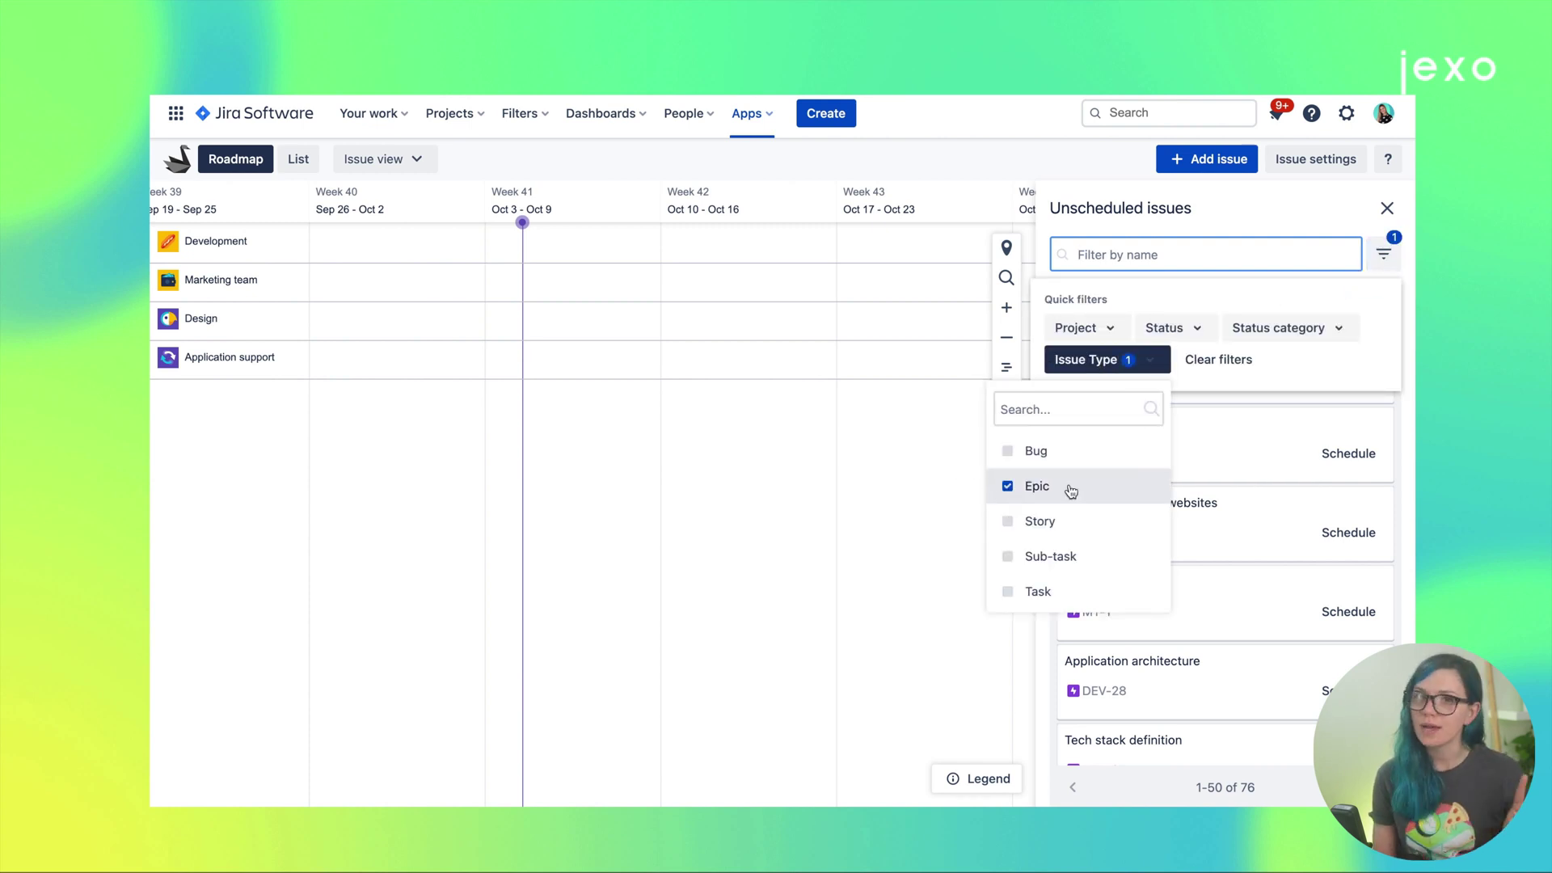
click(1393, 249)
scroll(1207, 551, down, 5)
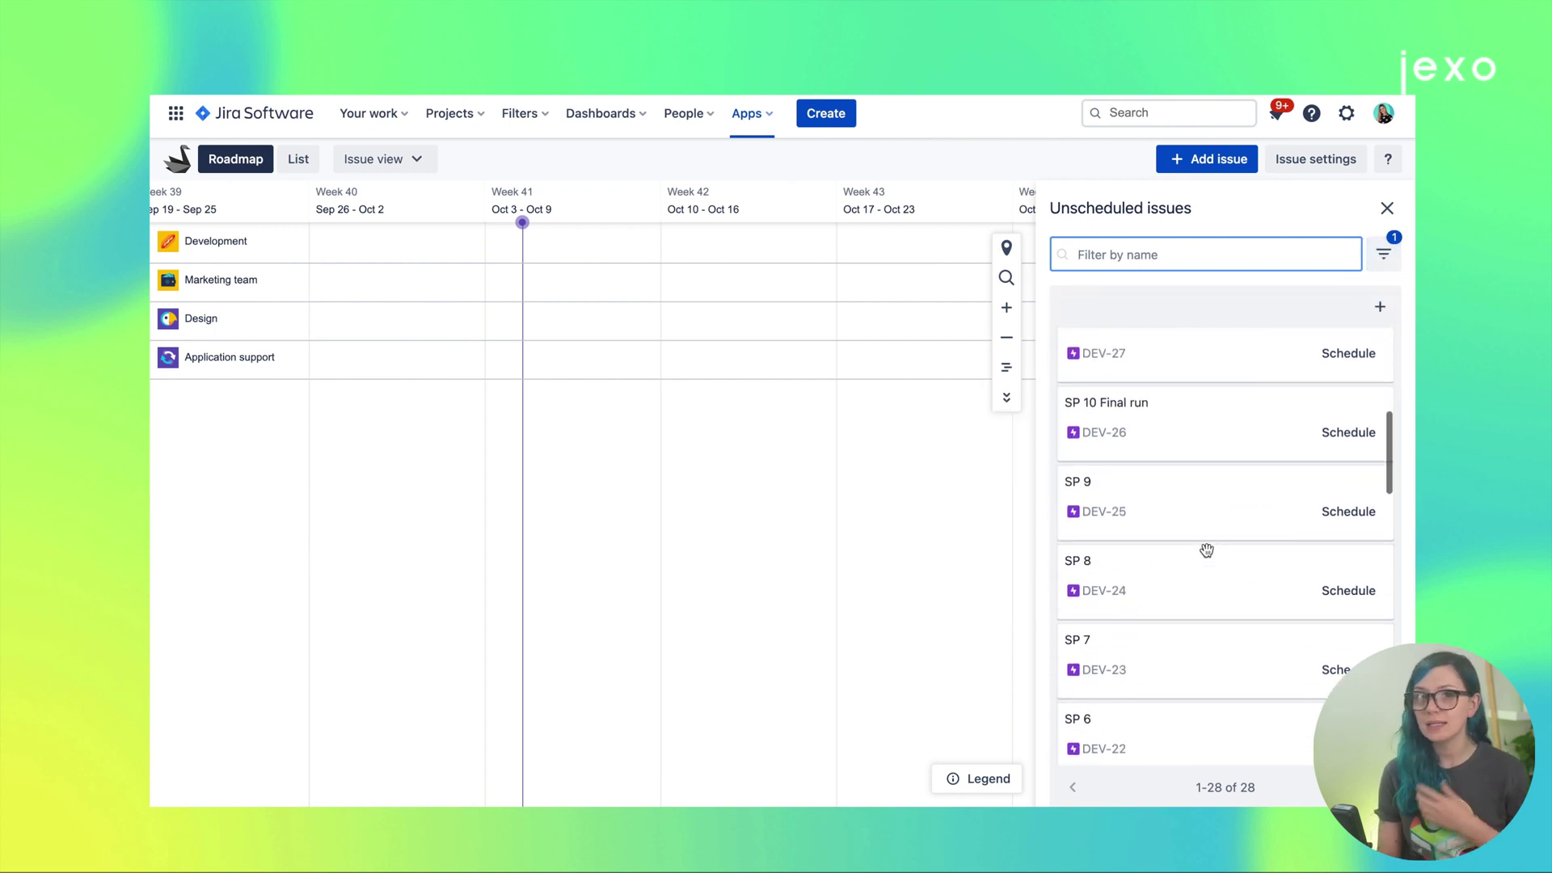
Set up scheduling for the SP 1 epic with the Dev sprints template and a start date of 01 Nov 2021
scroll(1206, 550, up, 5)
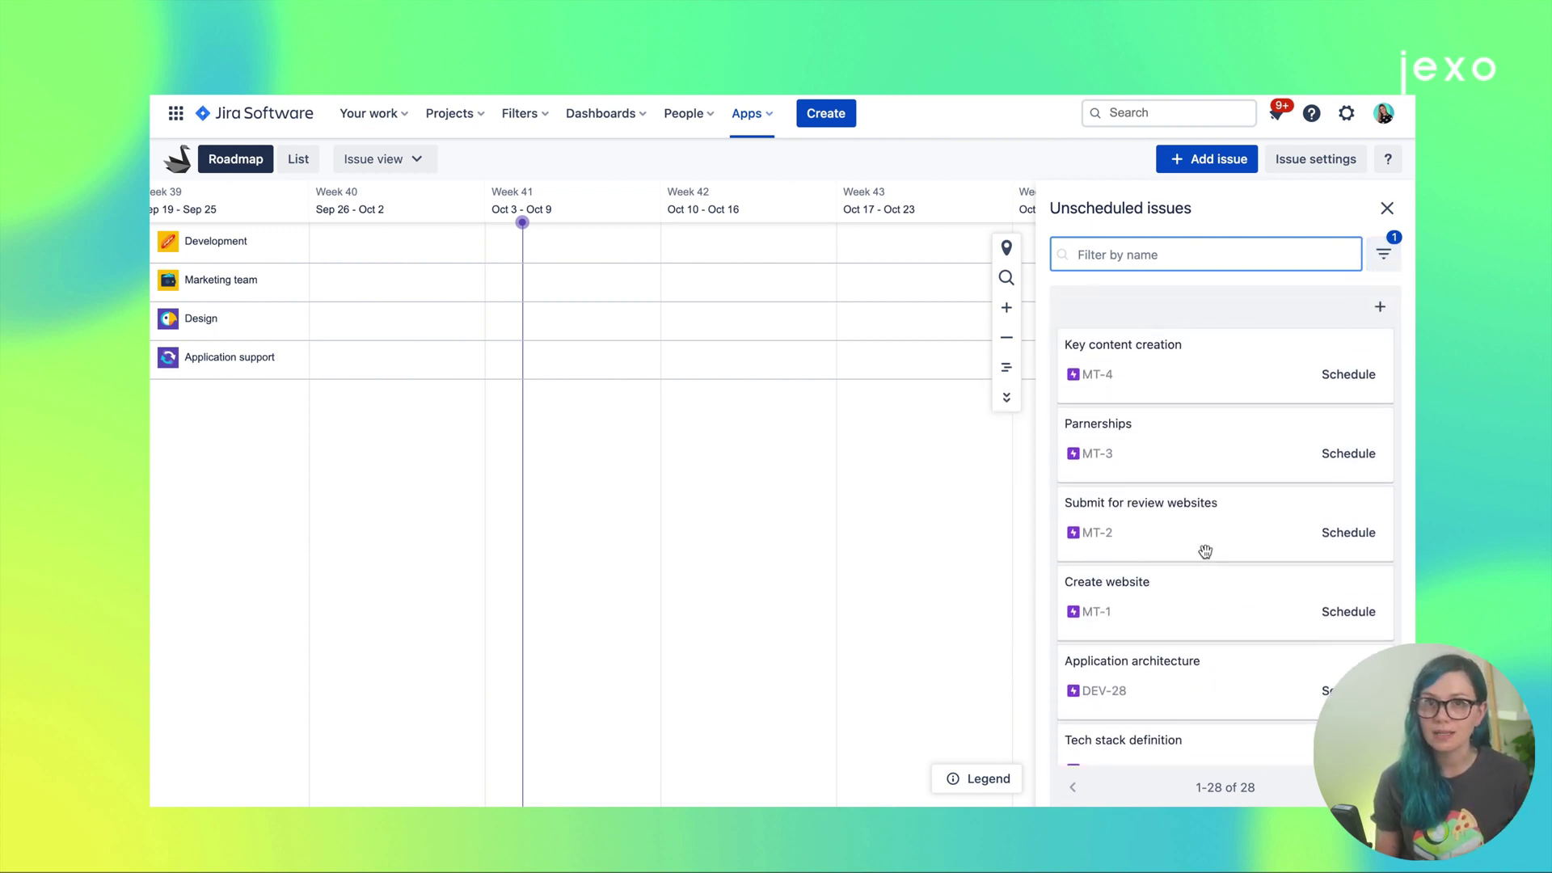
scroll(1205, 551, down, 5)
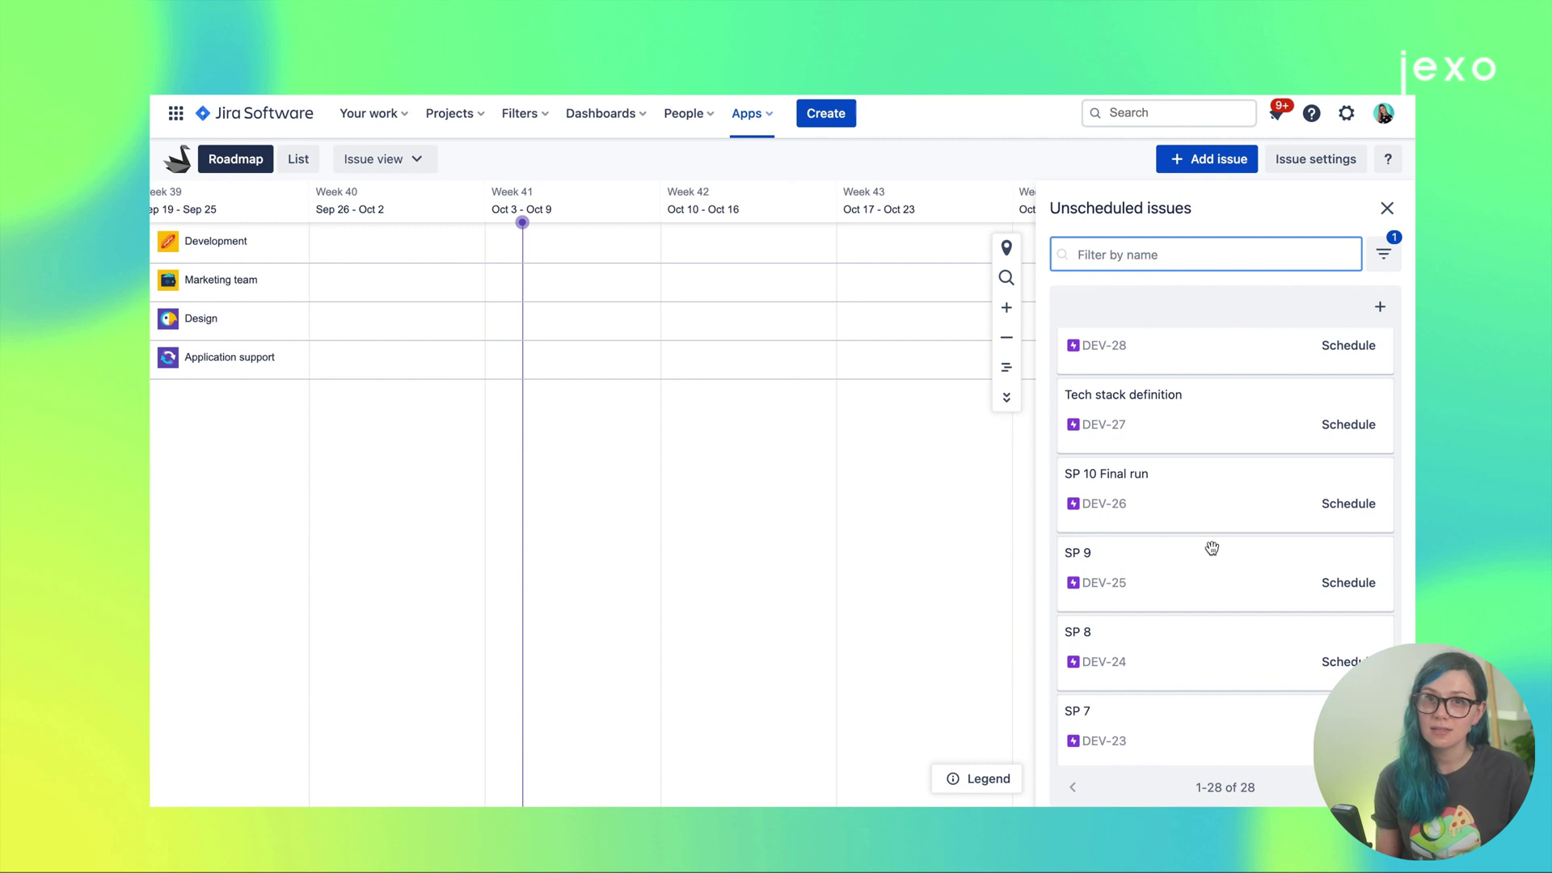
scroll(1211, 549, down, 8)
click(1347, 504)
click(1209, 564)
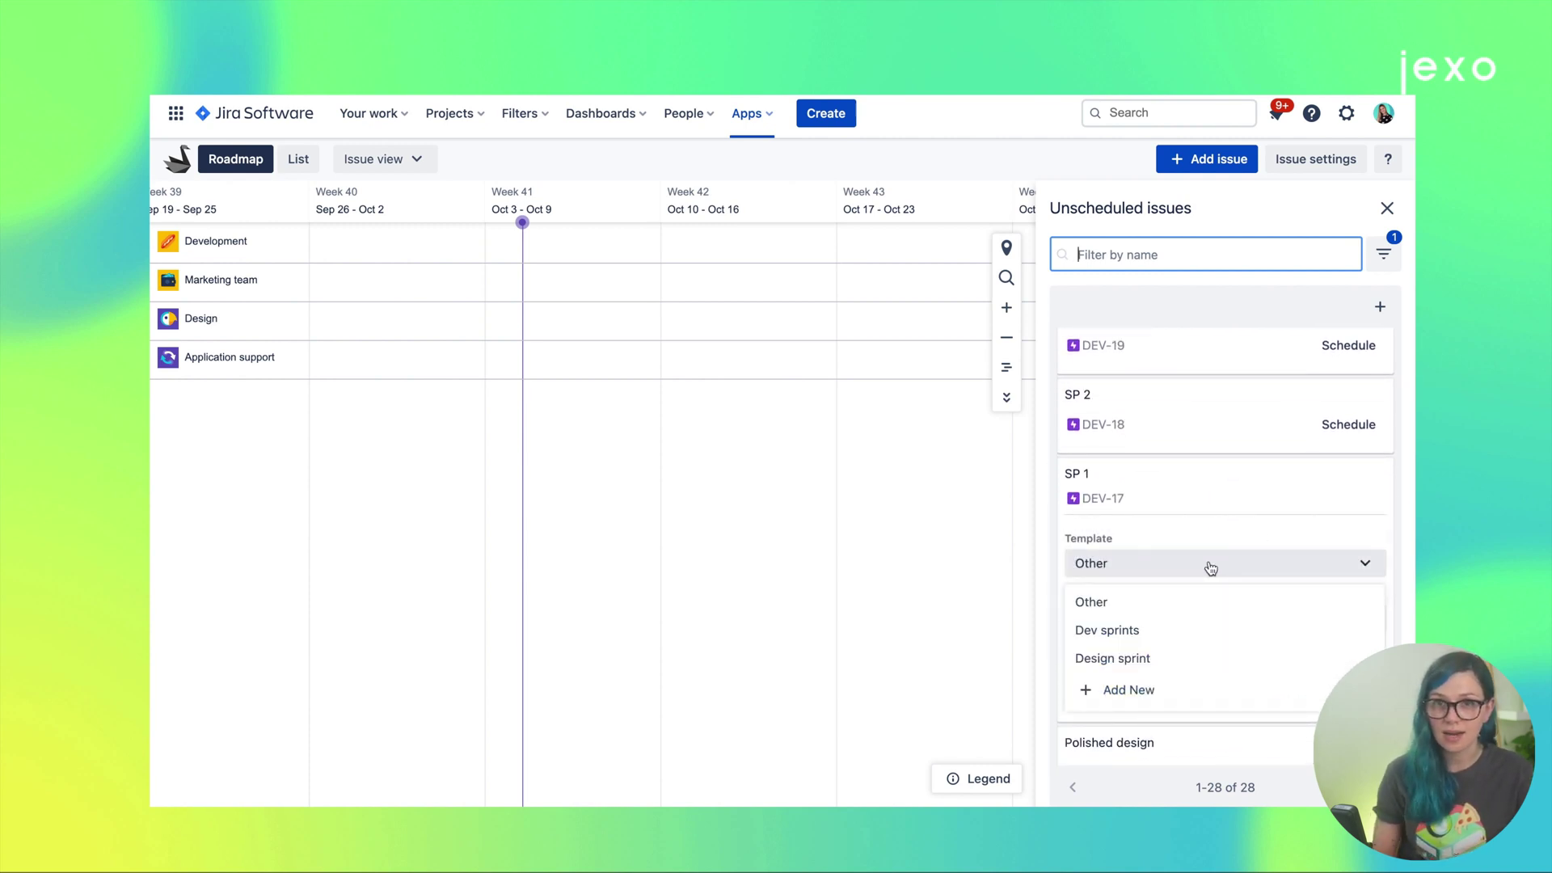
click(1173, 631)
click(1164, 627)
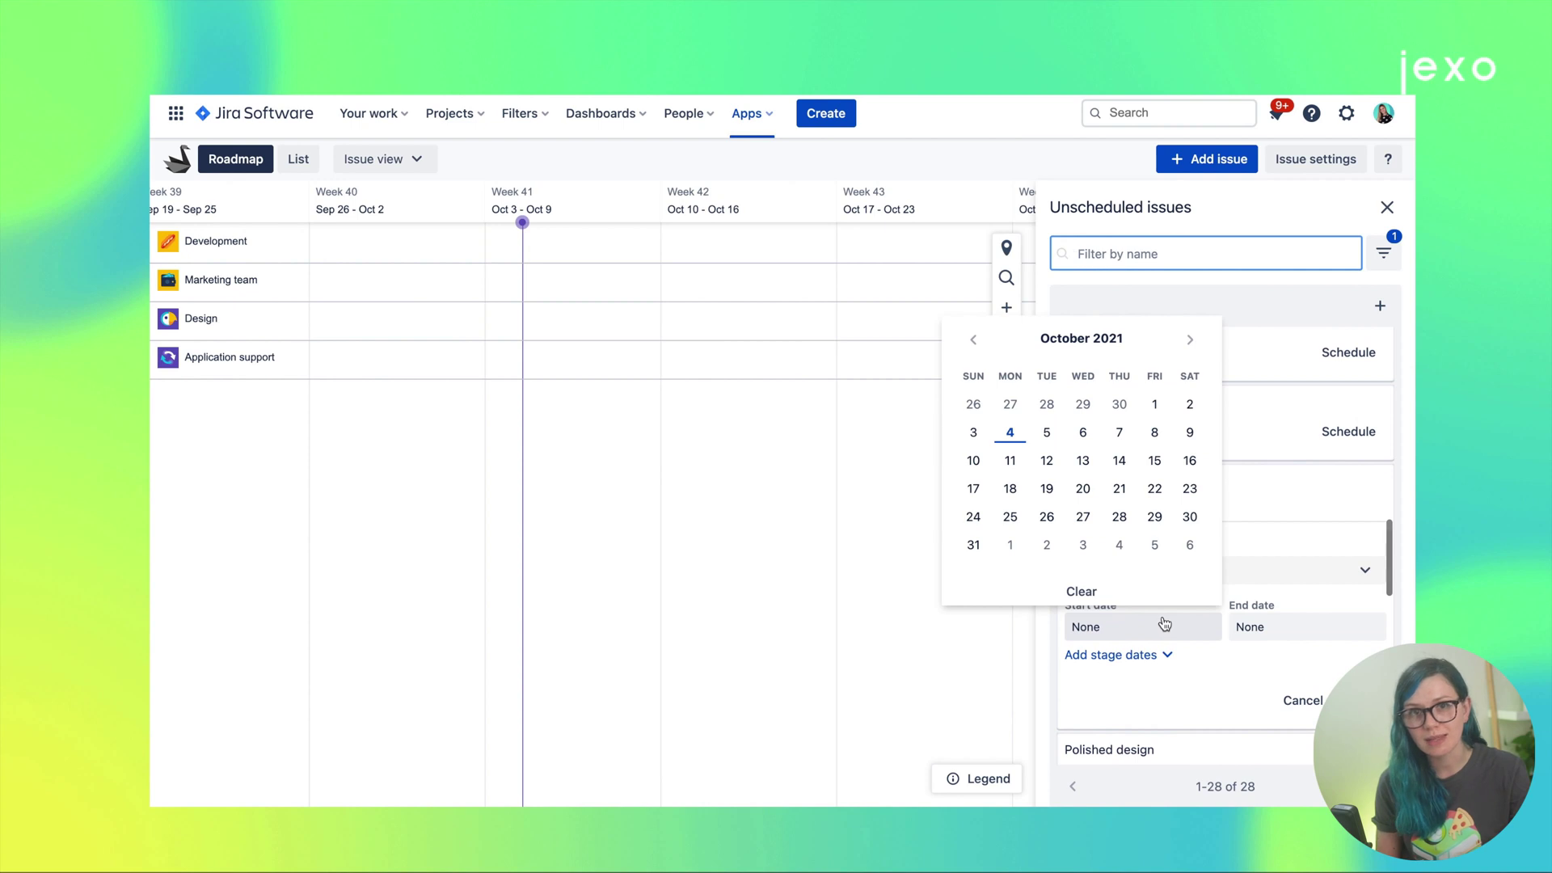
click(1009, 546)
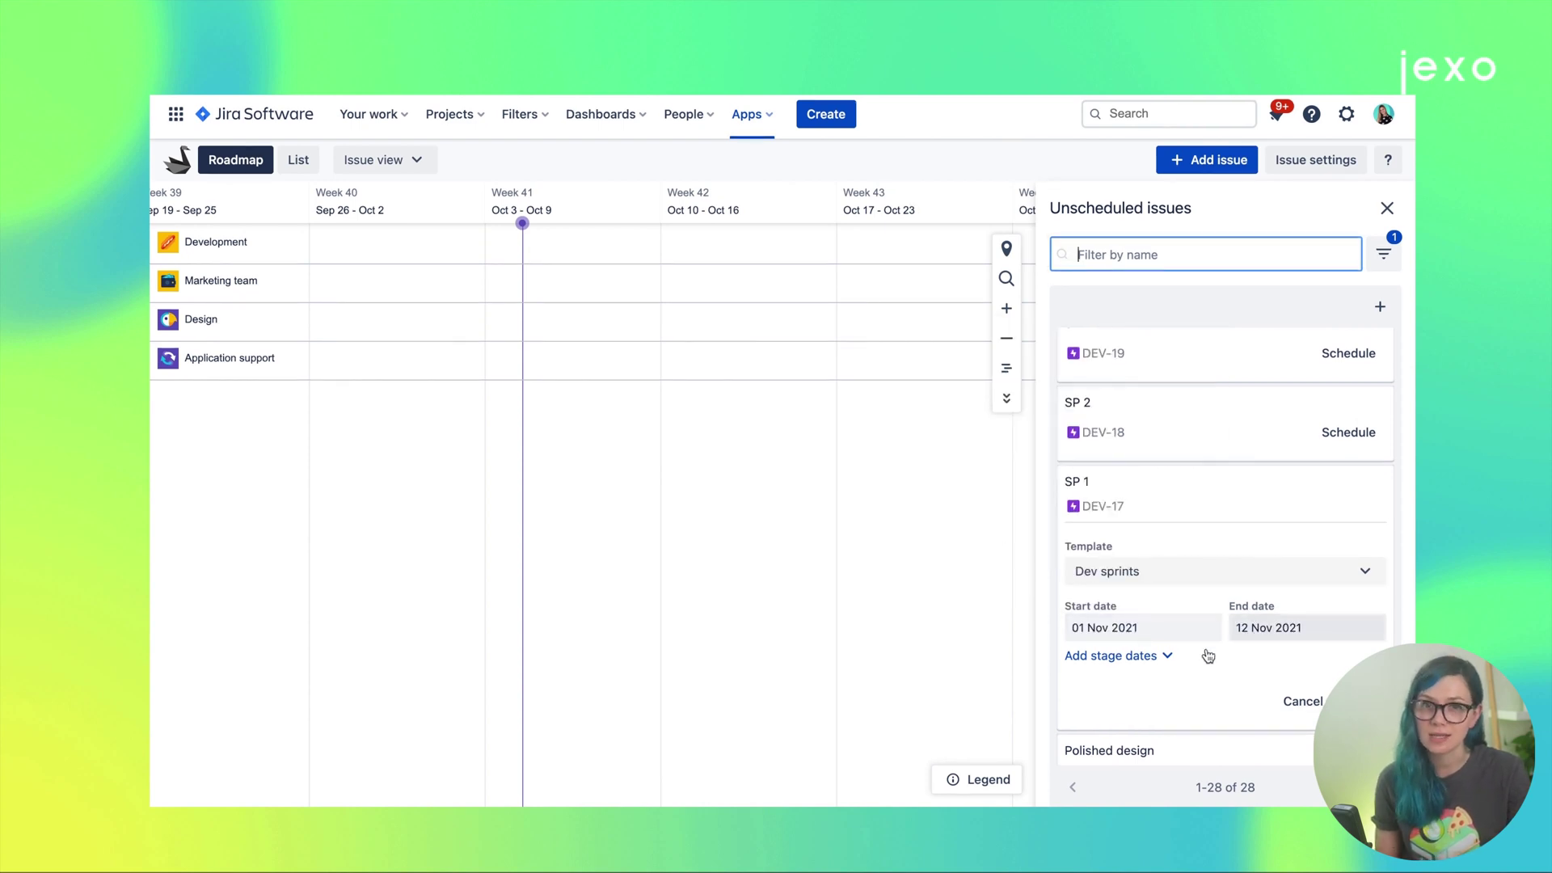
Check the stage dates proposed for SP 1 and schedule the epic on the roadmap
click(1164, 655)
scroll(1168, 659, down, 4)
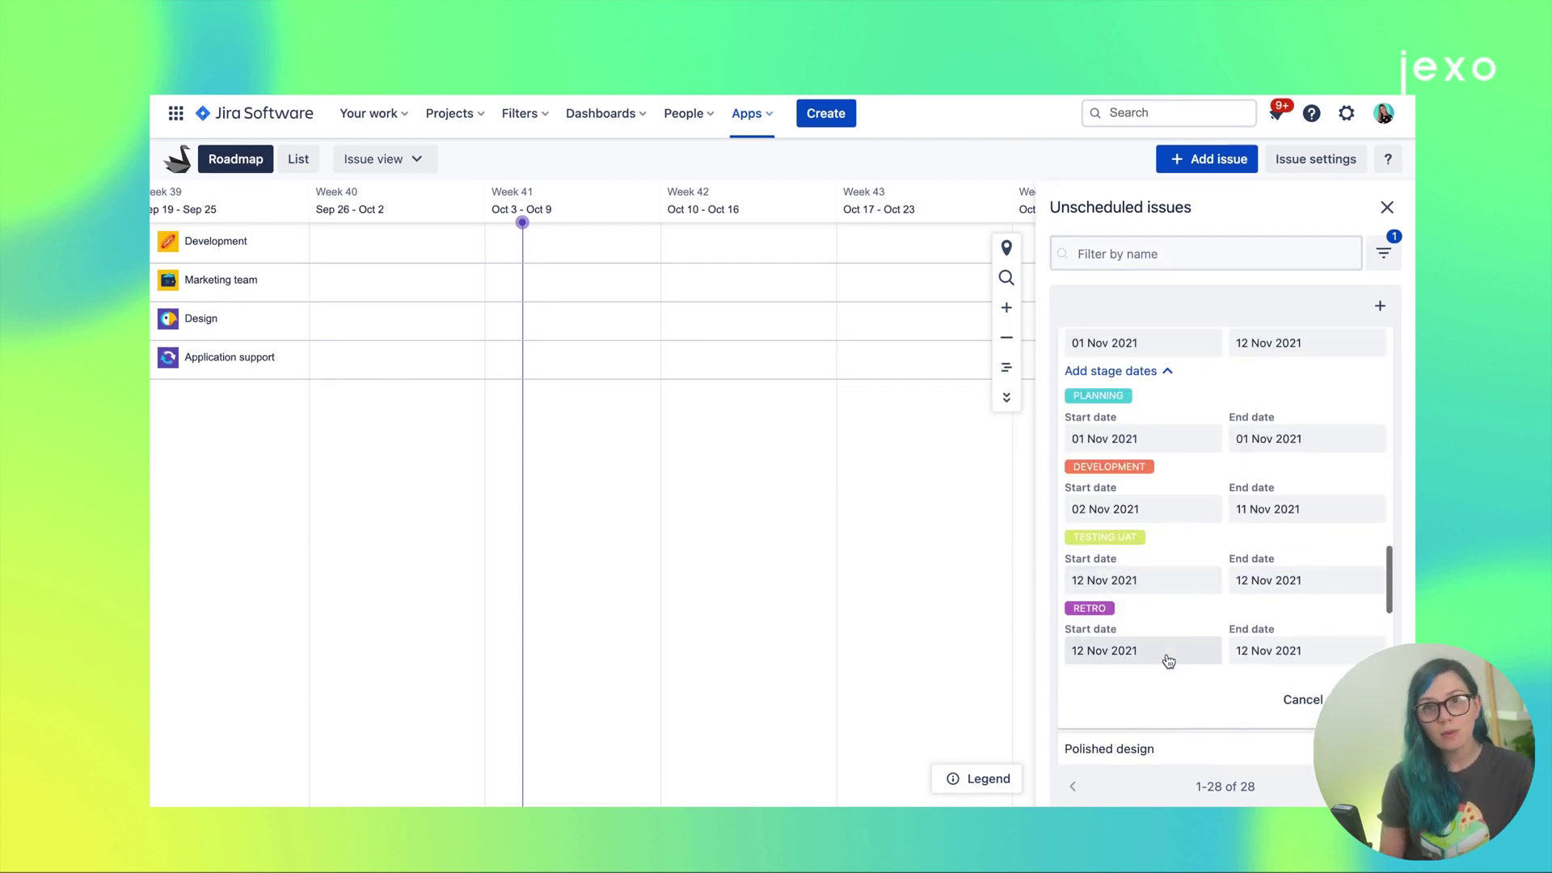
scroll(1292, 612, up, 3)
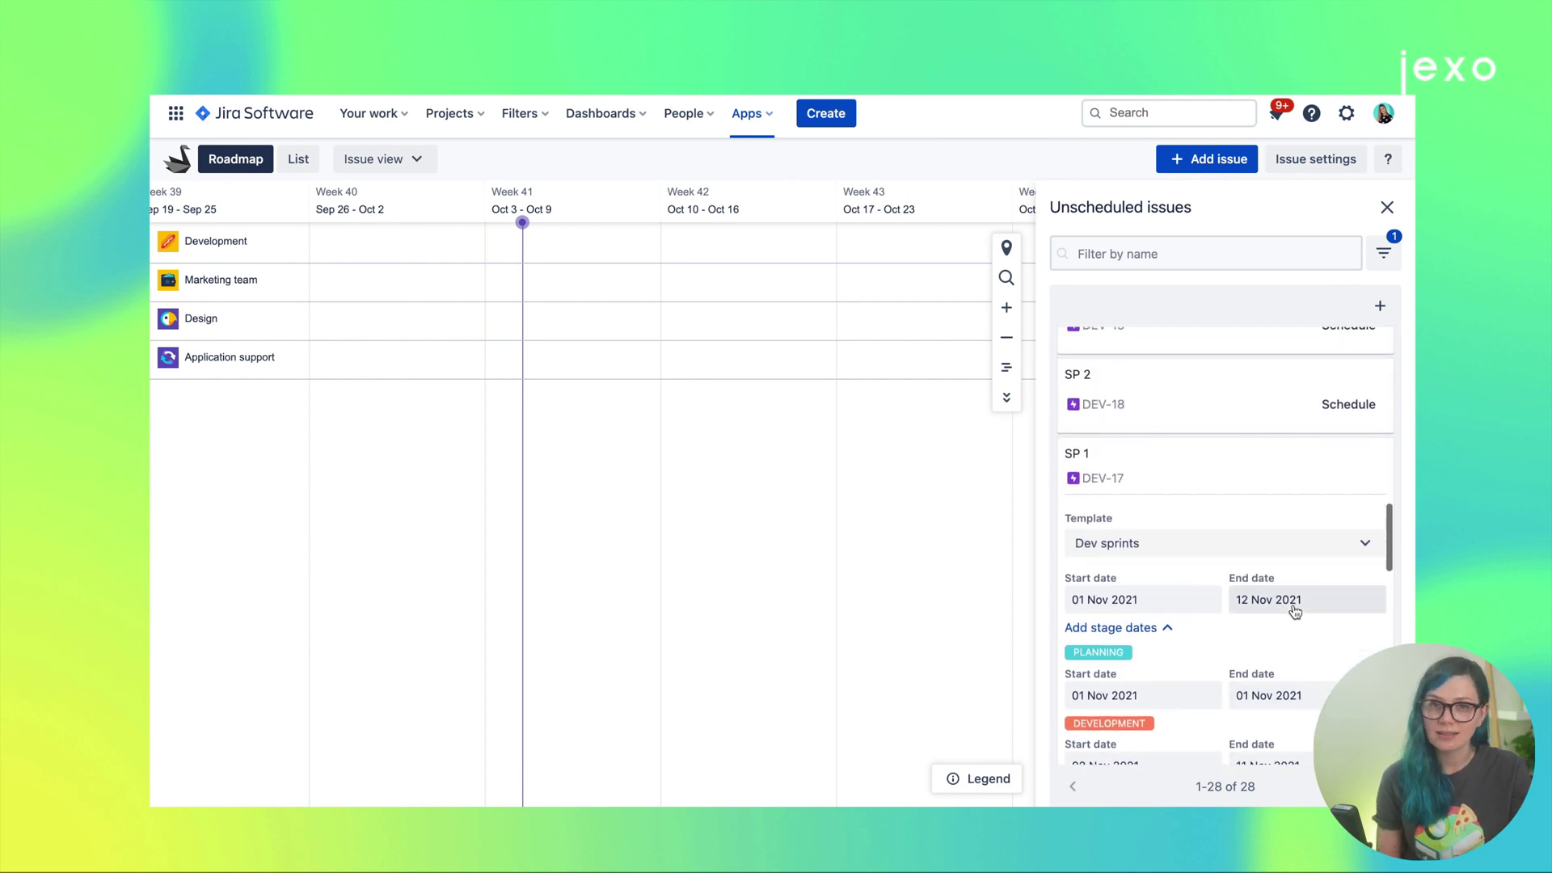
key(Return)
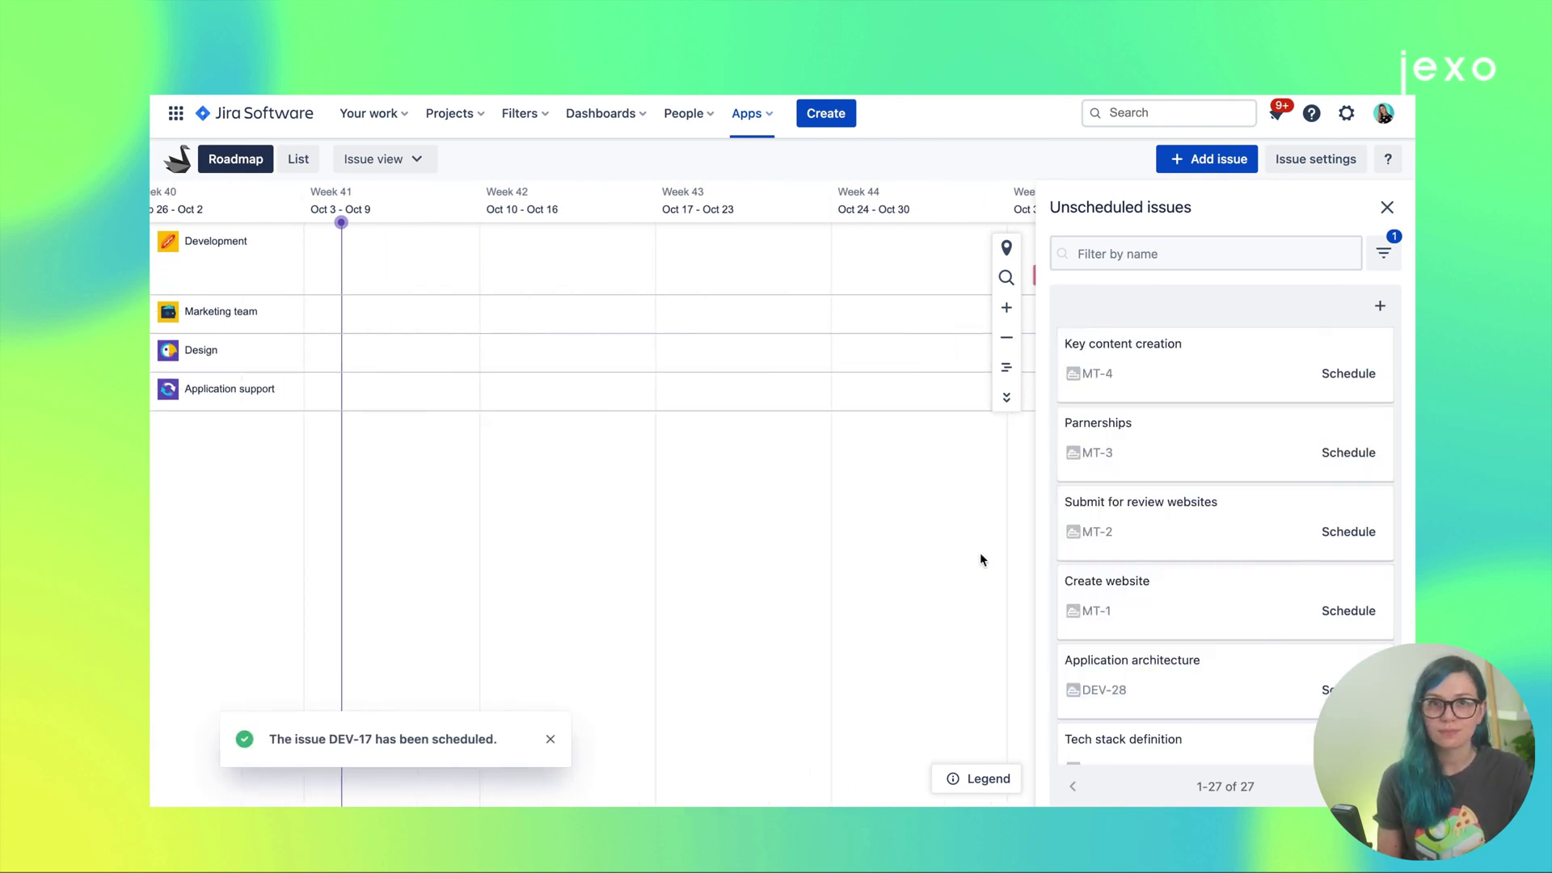
Group the roadmap by Template, and return the grouping to Project
click(1007, 367)
click(921, 403)
click(914, 470)
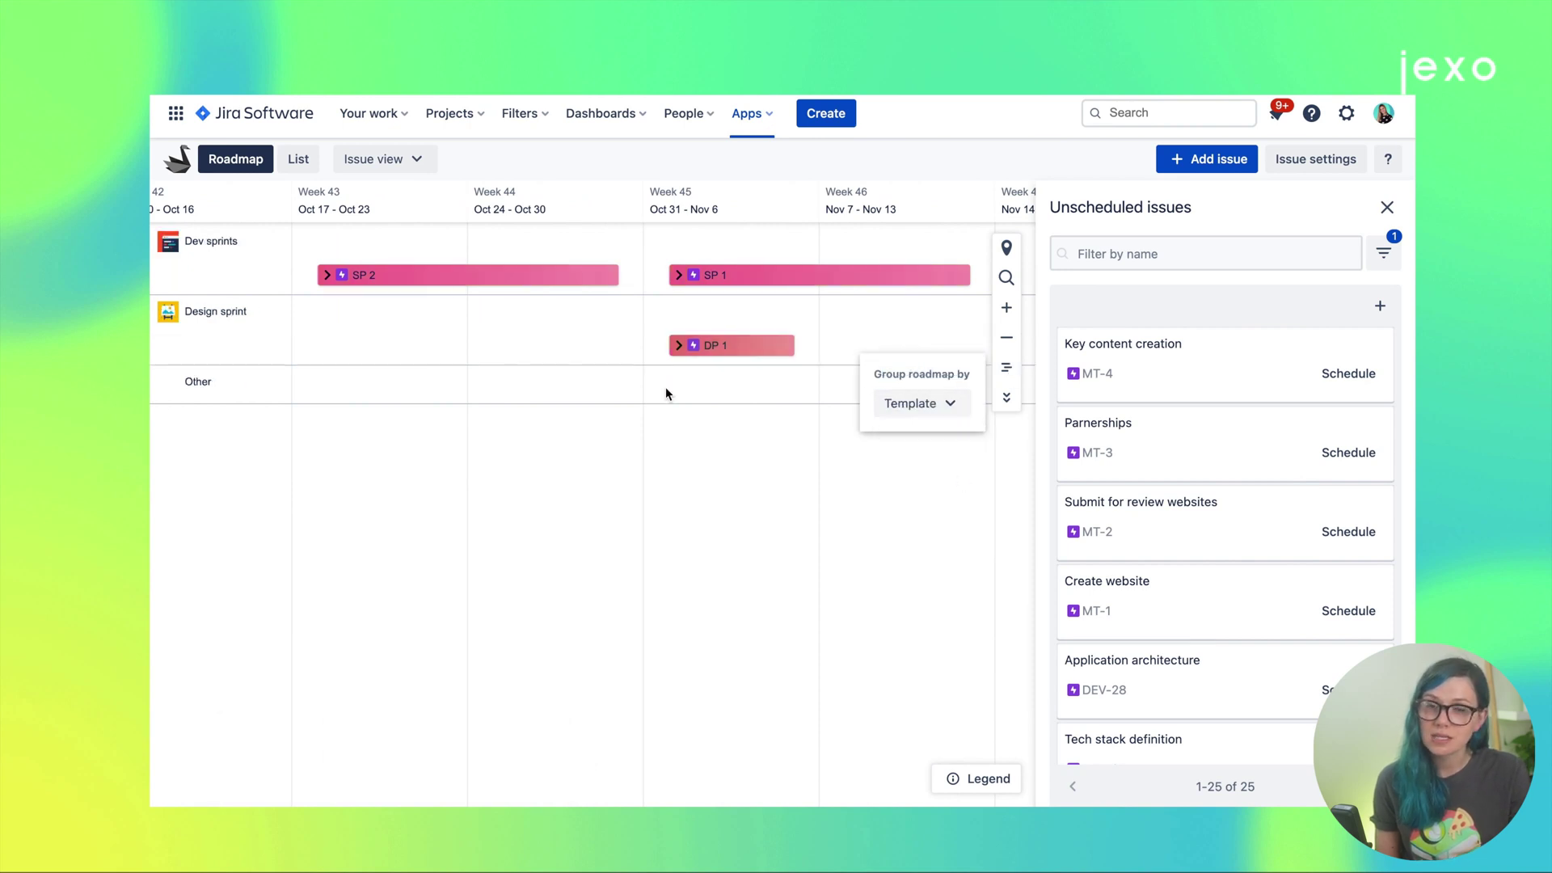
click(945, 403)
click(933, 439)
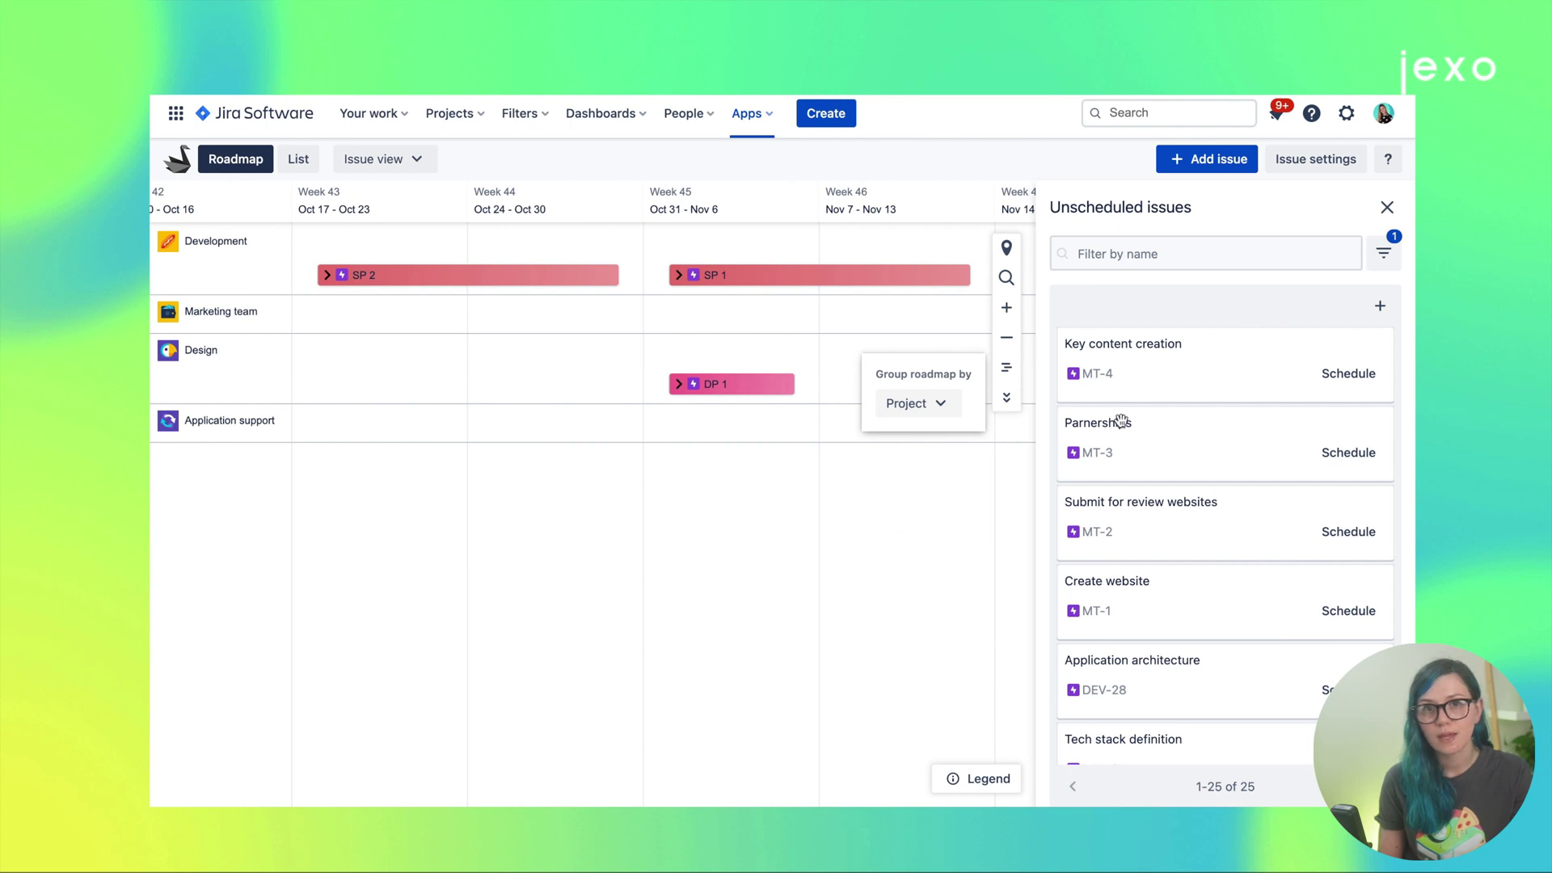
Schedule the Marketing team epics Create website for 16 to 20 Nov 2021 and Parnerships for 01 to 31 Dec 2021 directly on the timeline
scroll(893, 548, right, 5)
drag(1216, 598, 747, 346)
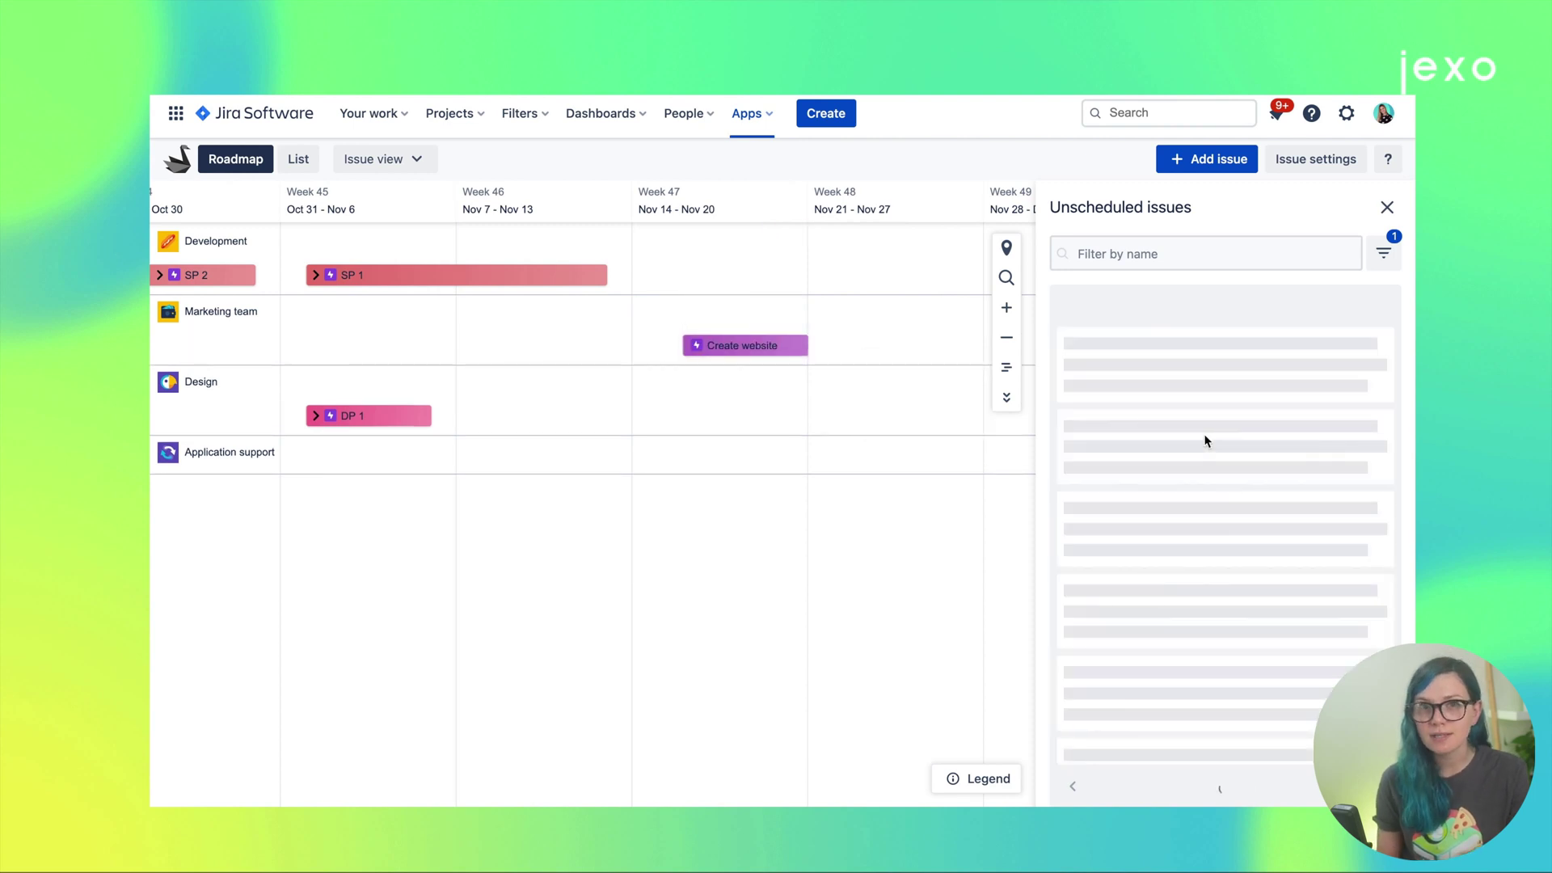
click(1006, 337)
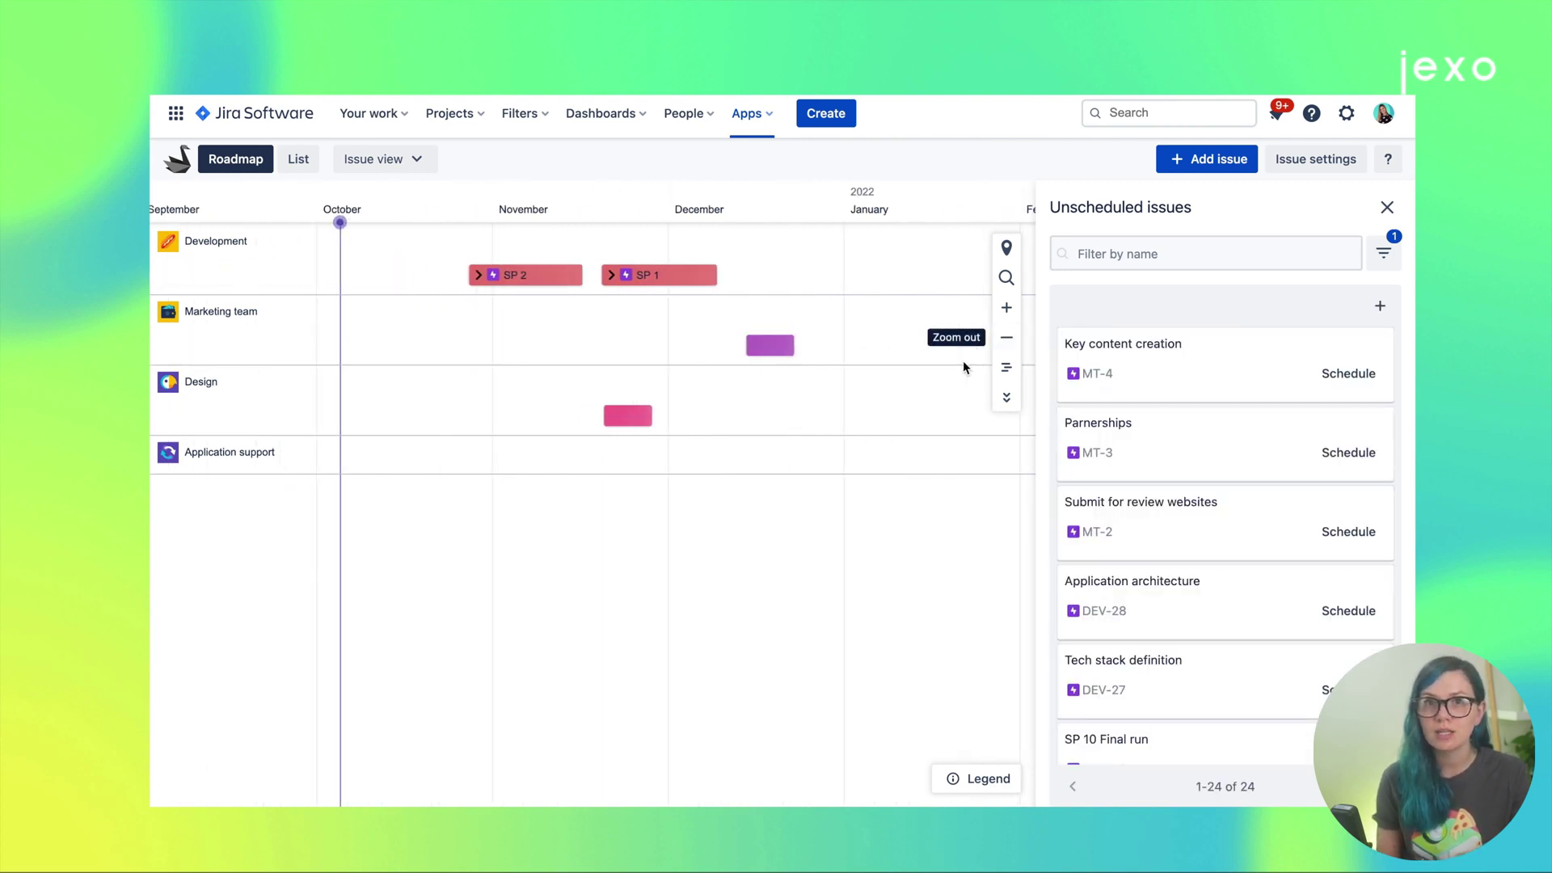
drag(1111, 436, 940, 352)
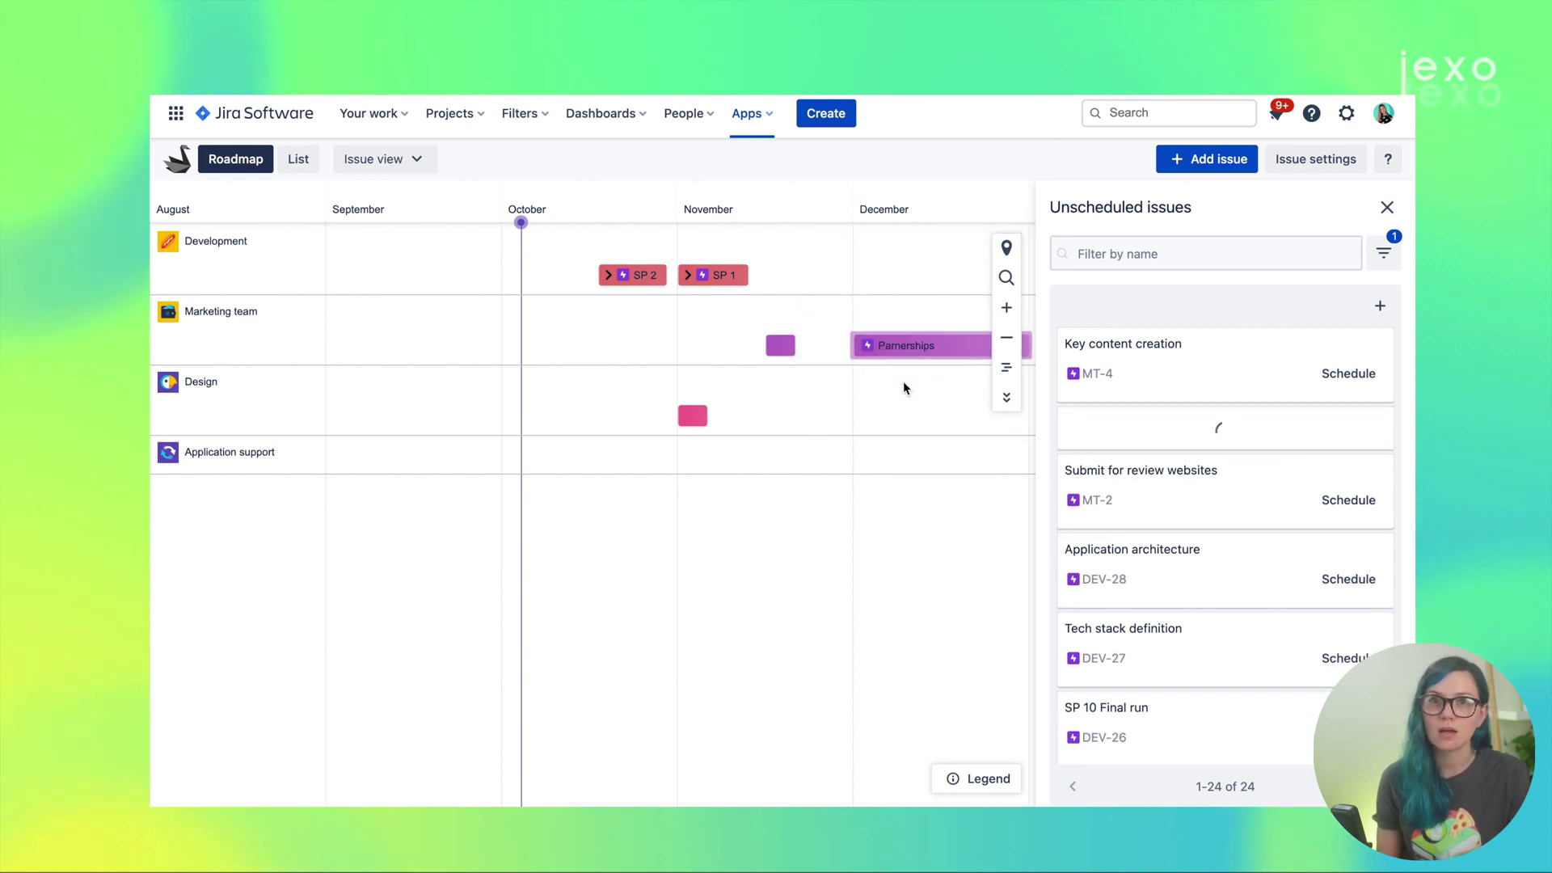
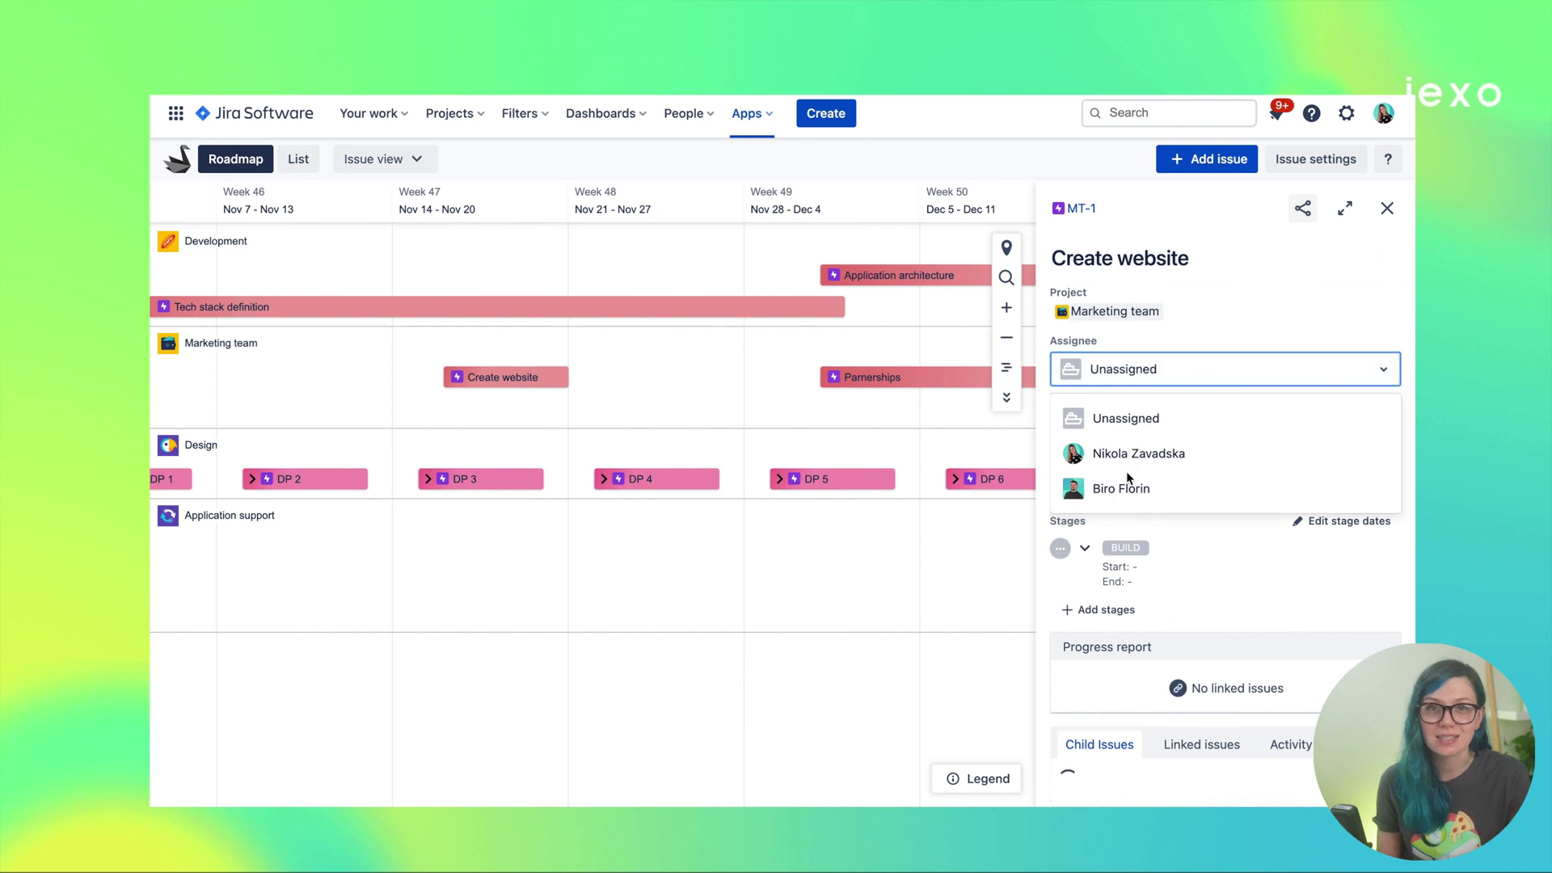
Assign the Application architecture epic to the first listed team member
click(889, 276)
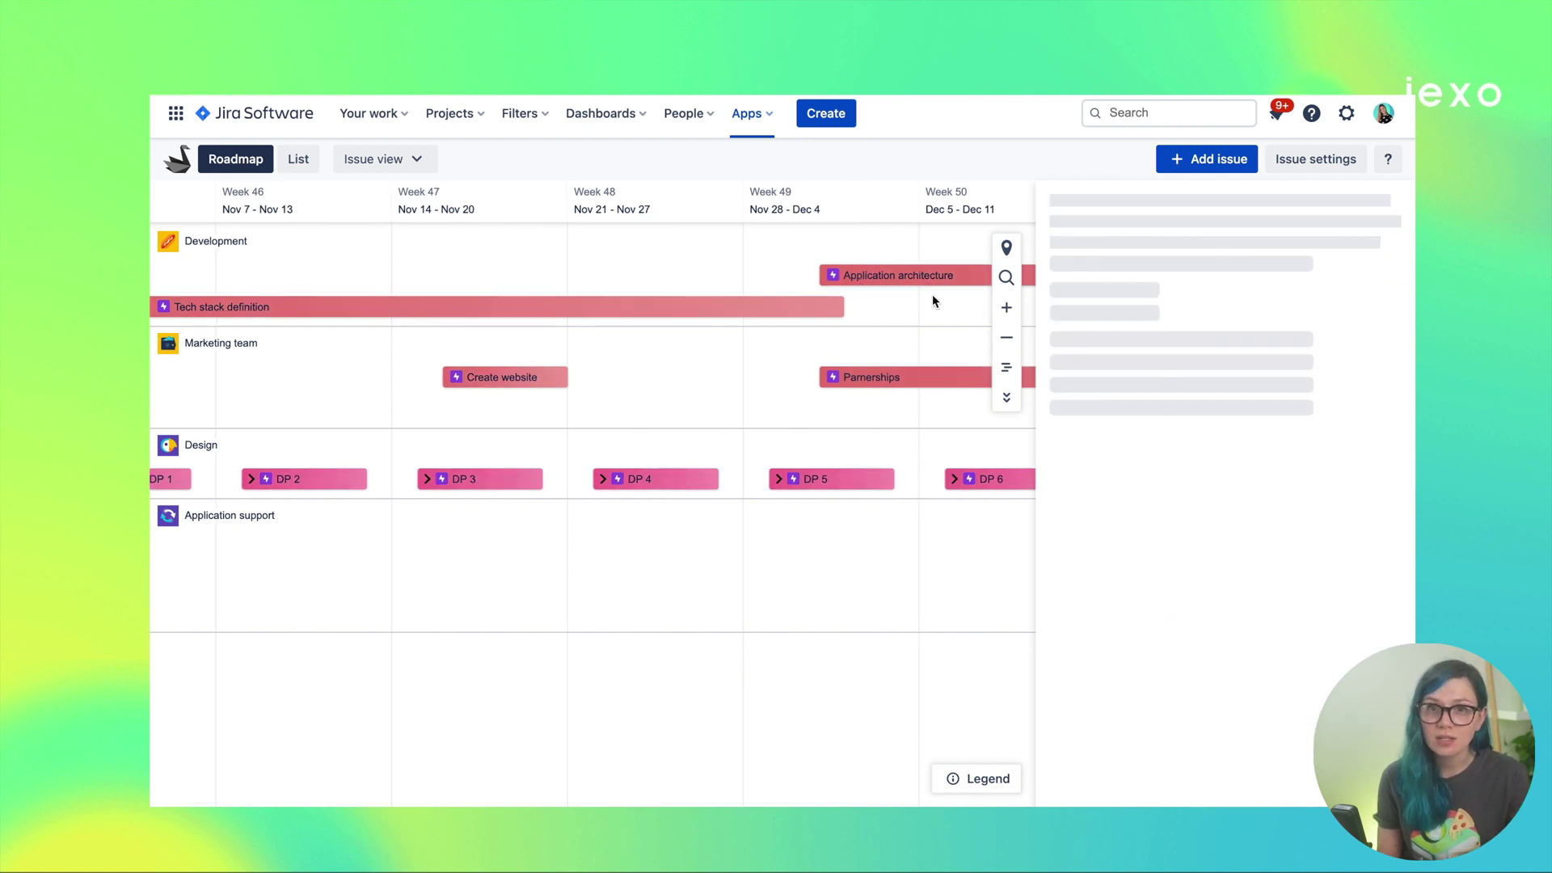
click(1099, 369)
click(1111, 457)
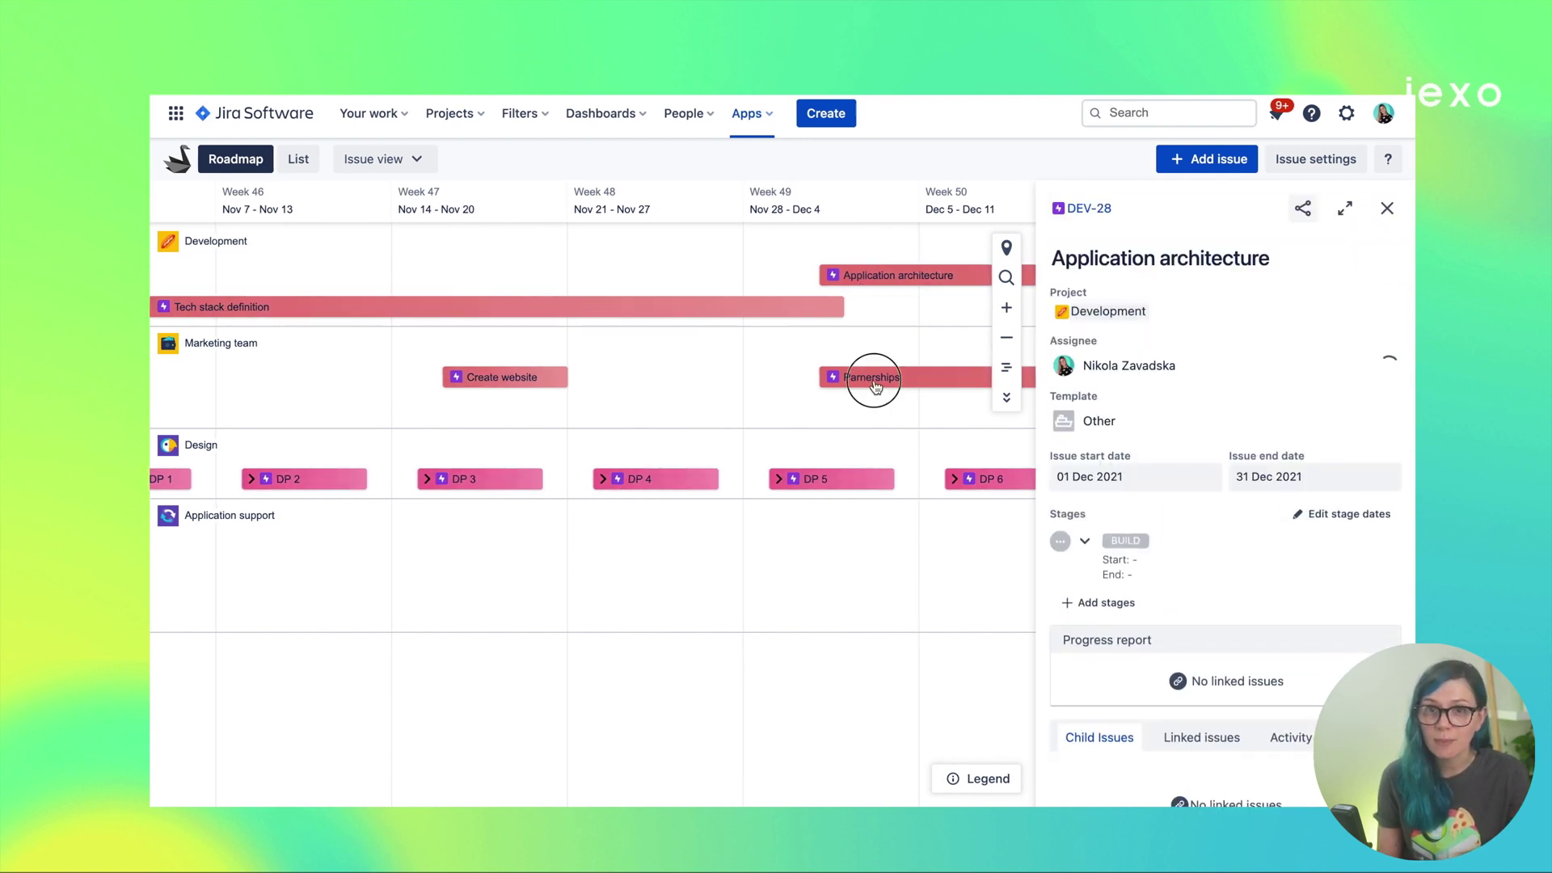
Assign the Parnerships epic to the second listed team member
click(871, 378)
click(1119, 370)
click(1091, 488)
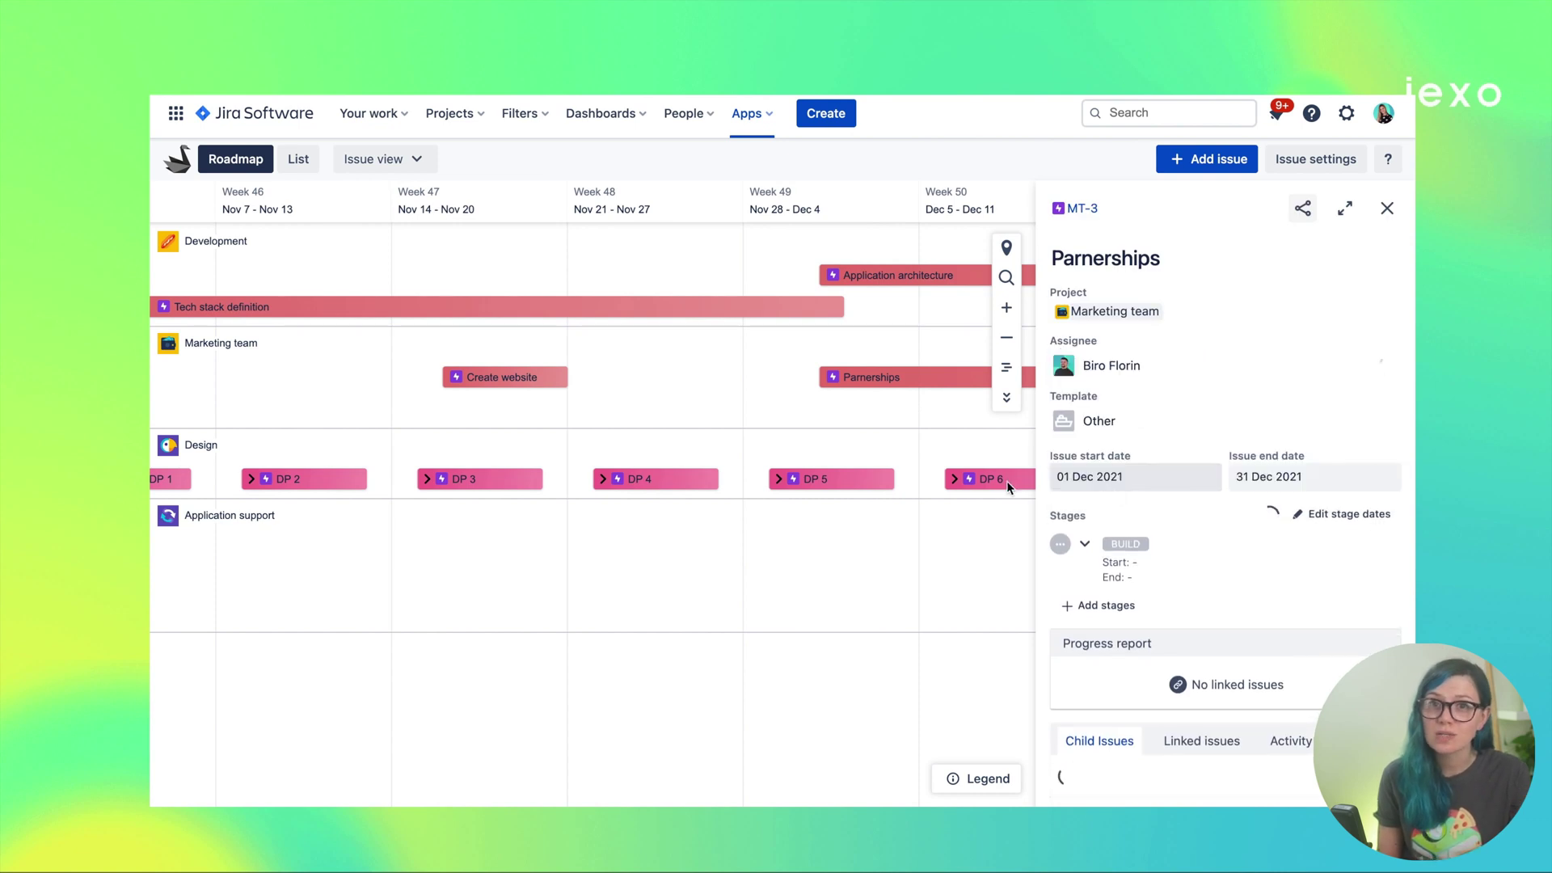
Assign the Tech stack definition epic to the same team member as Application architecture
click(808, 306)
click(1126, 362)
click(1114, 454)
Group the roadmap by assignee and look along the timeline of each team member
click(1005, 368)
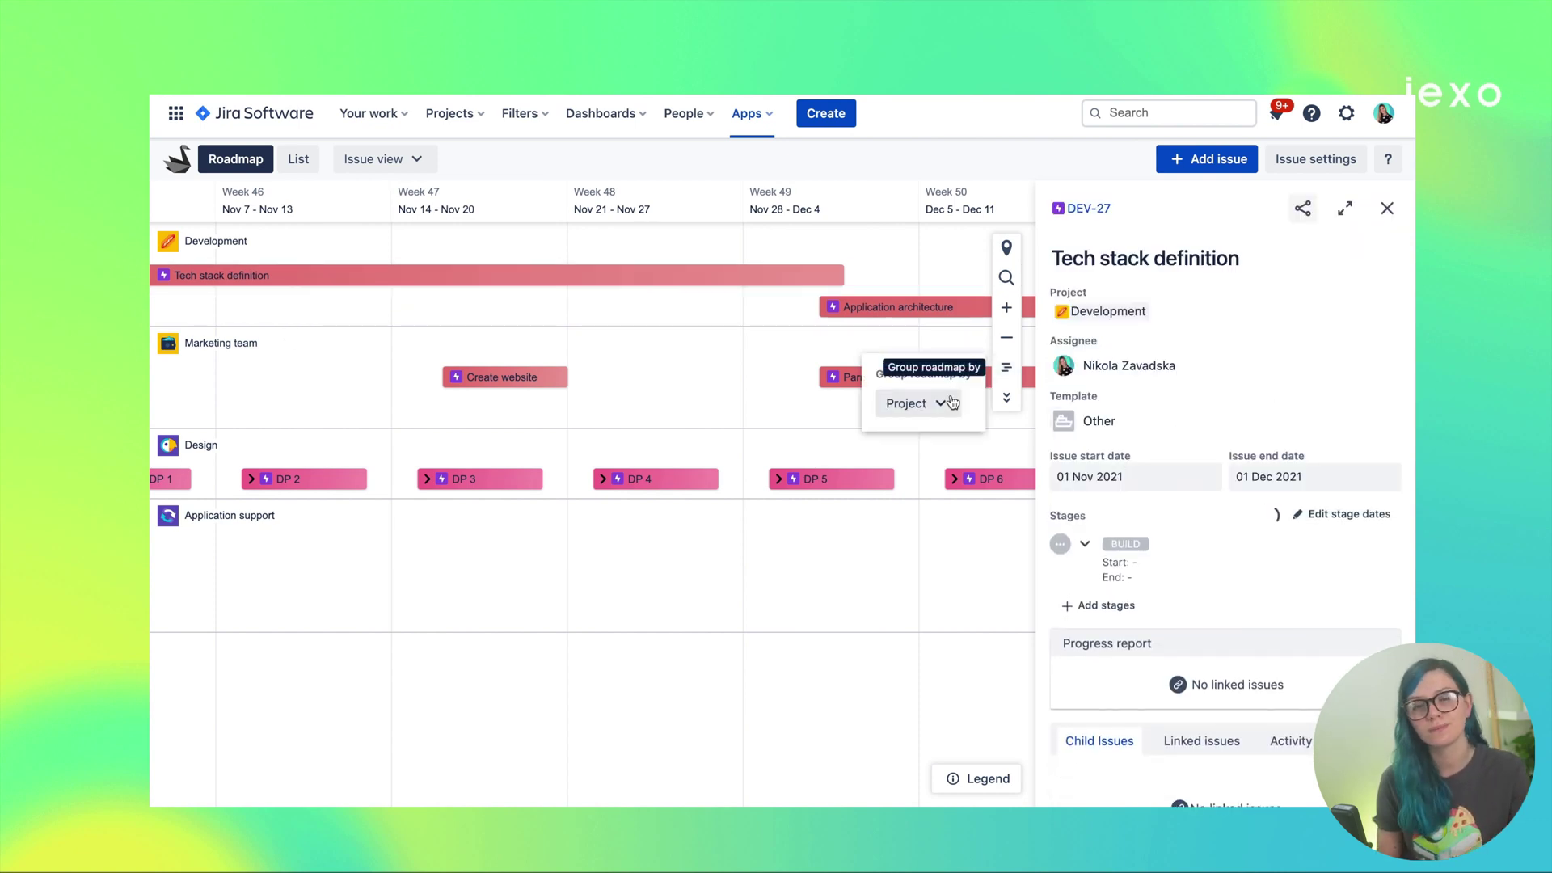
click(929, 402)
click(929, 527)
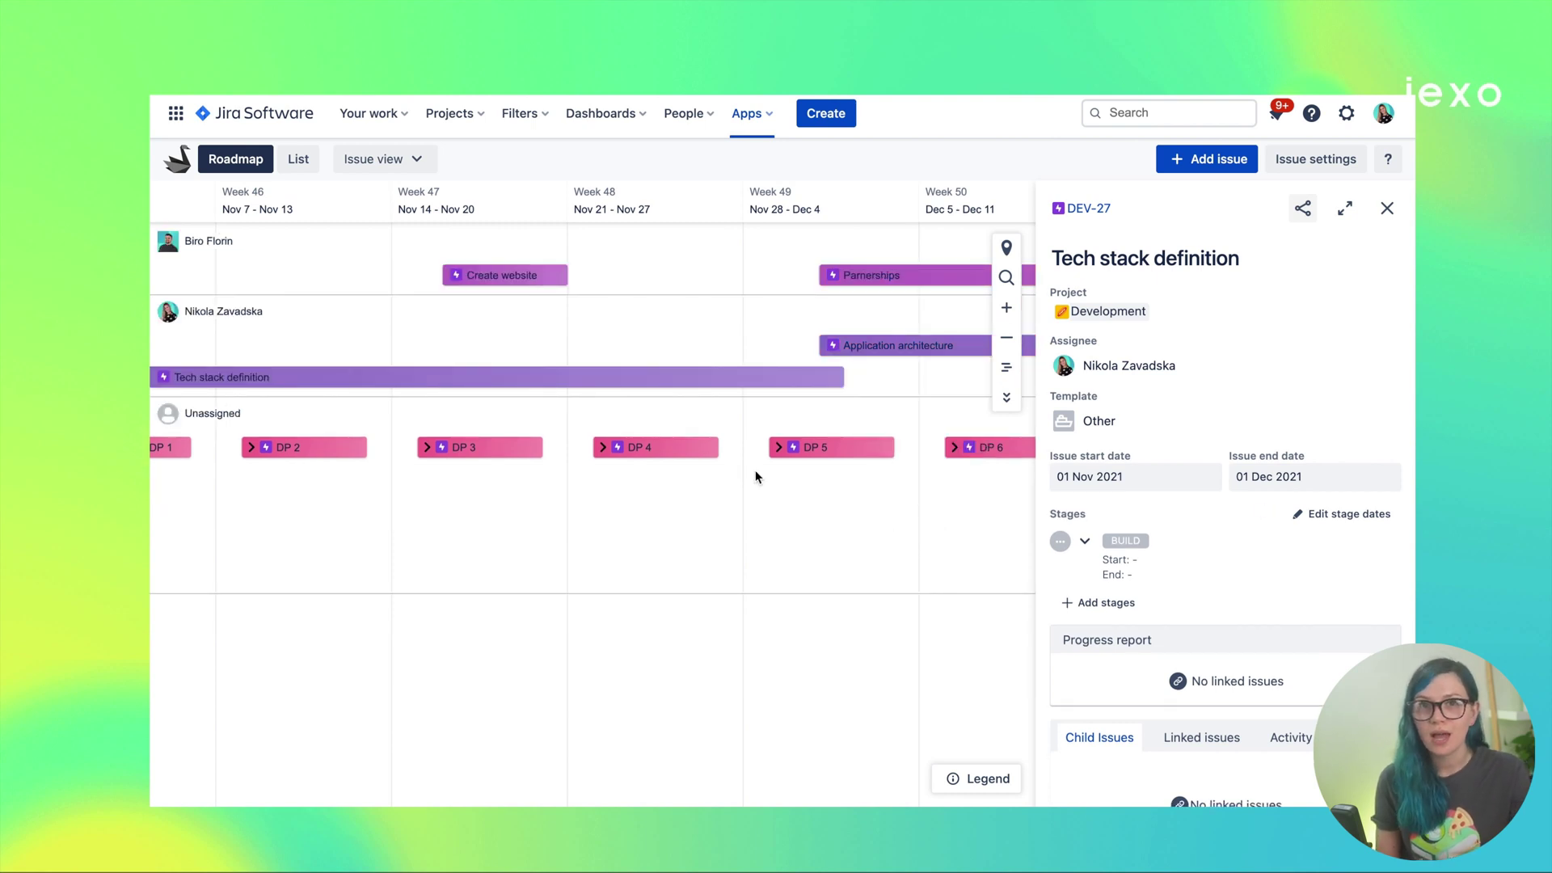
scroll(665, 329, right, 5)
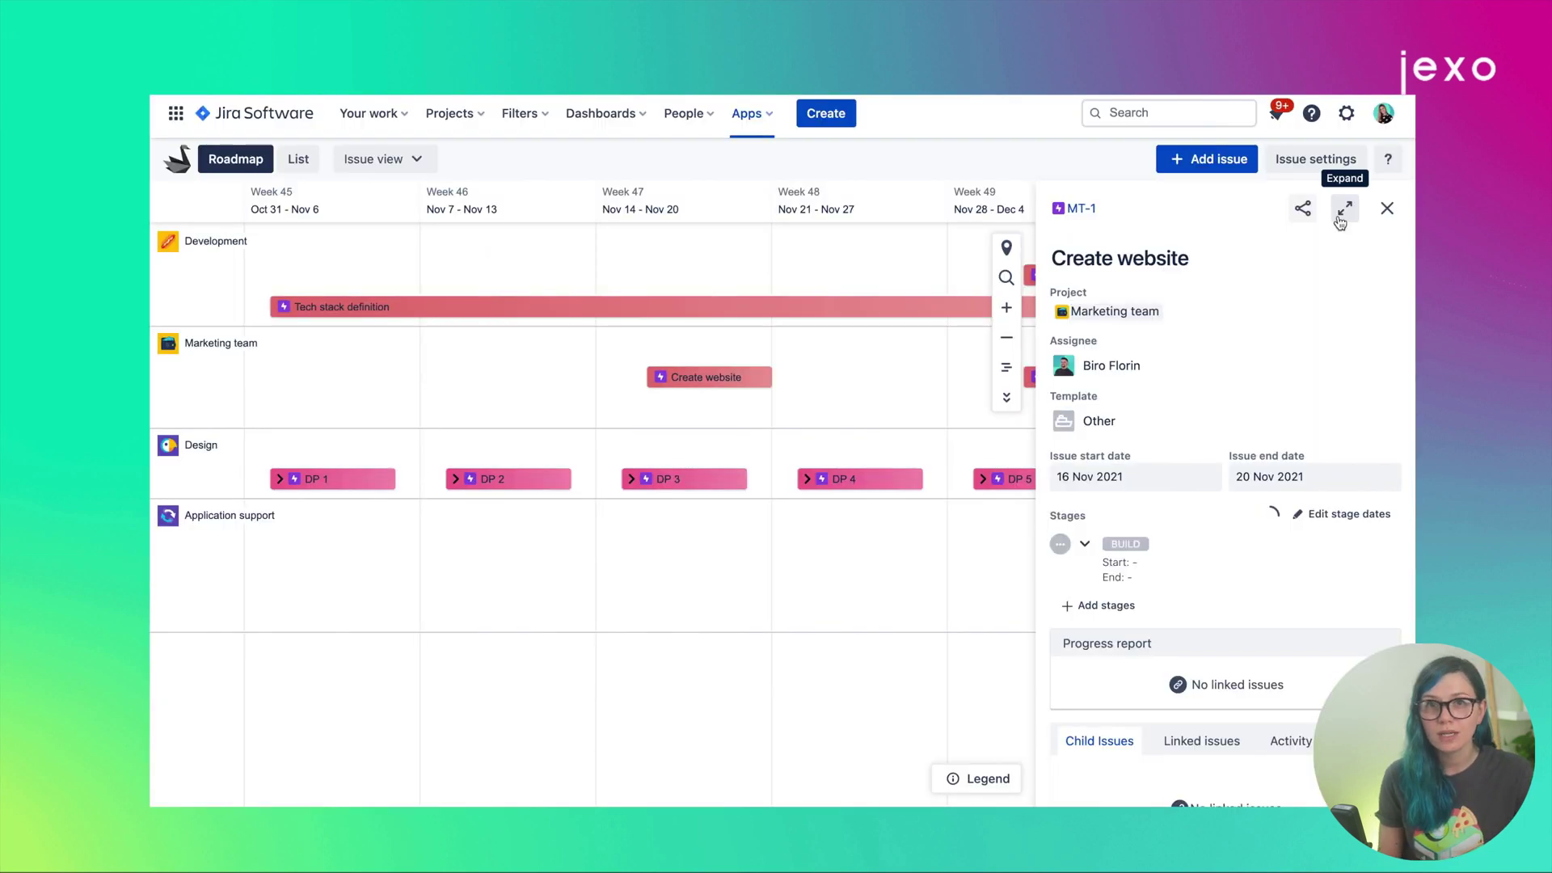
Expand the Create website epic and add the child tasks "Create landing page design" and "Test landing page"
click(1341, 211)
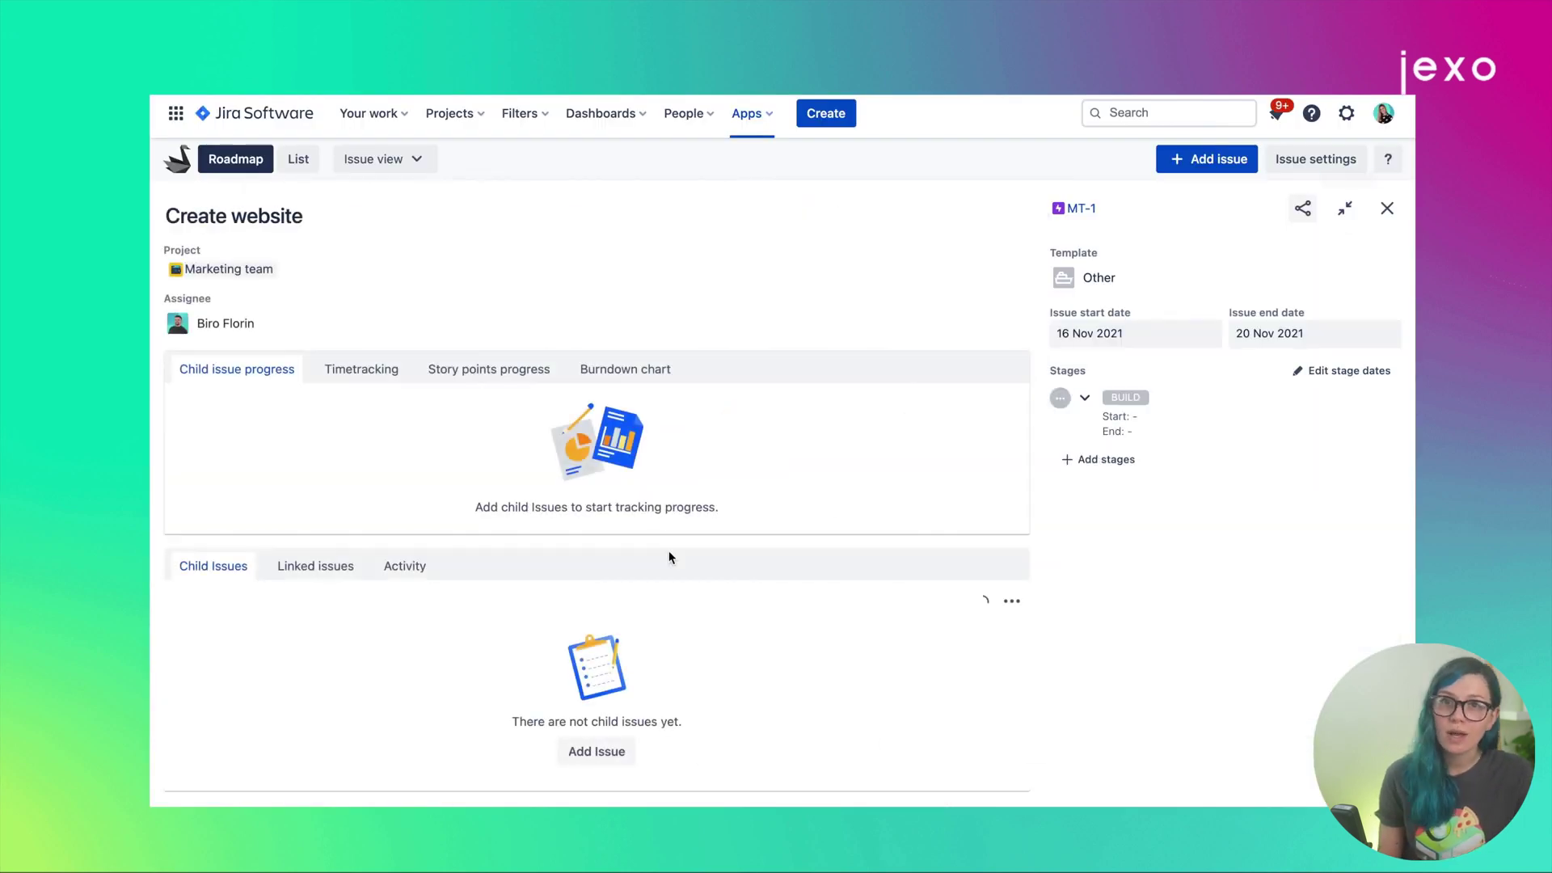
click(595, 753)
text(Create landing page design)
key(Return)
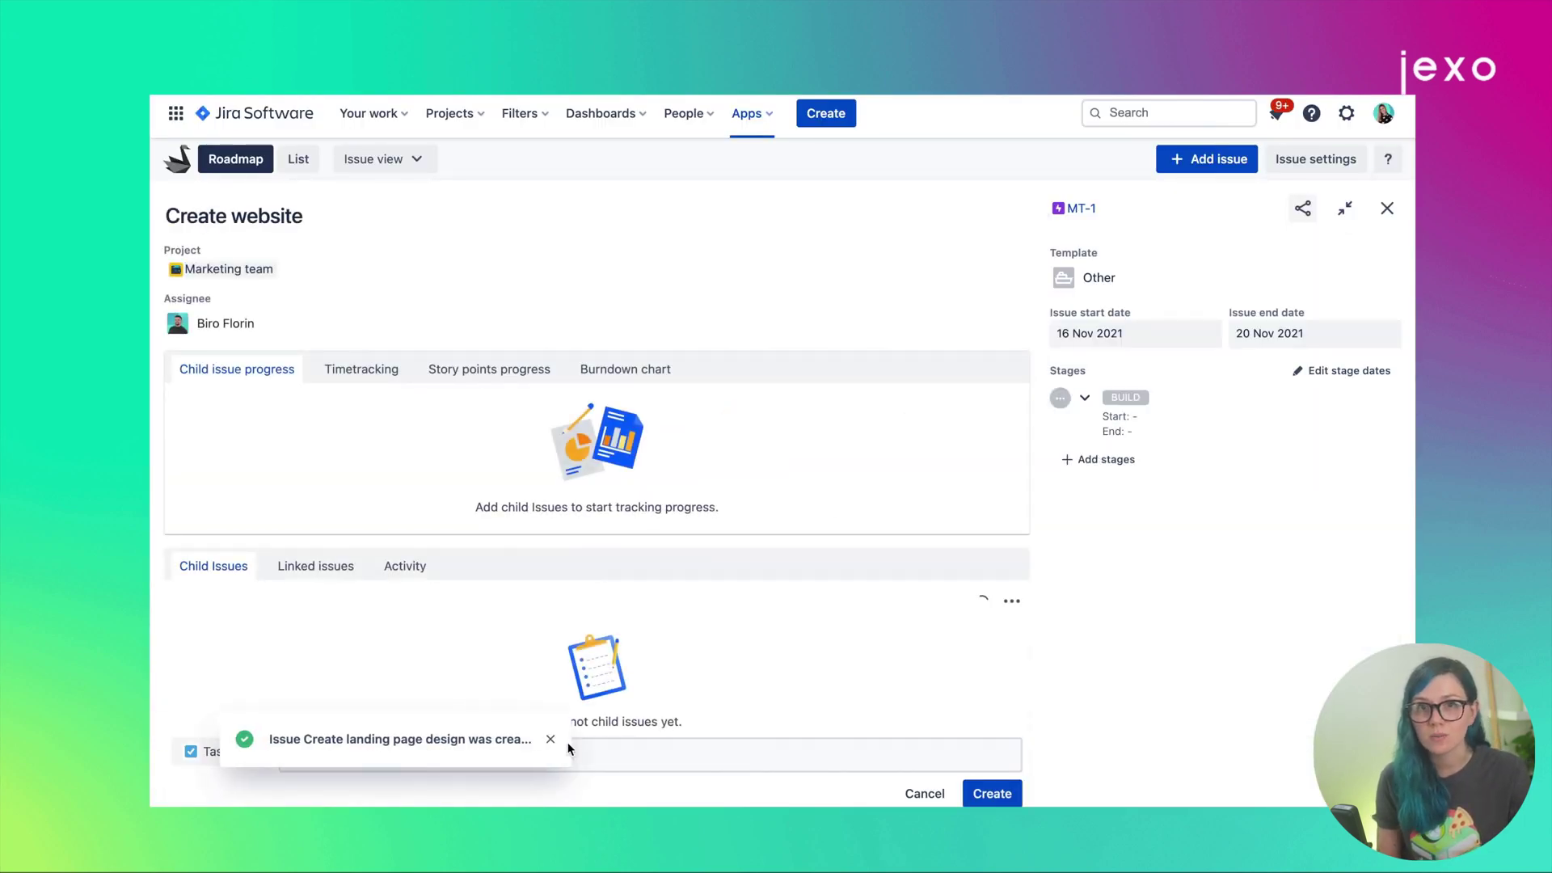
text(Test landing page)
key(Return)
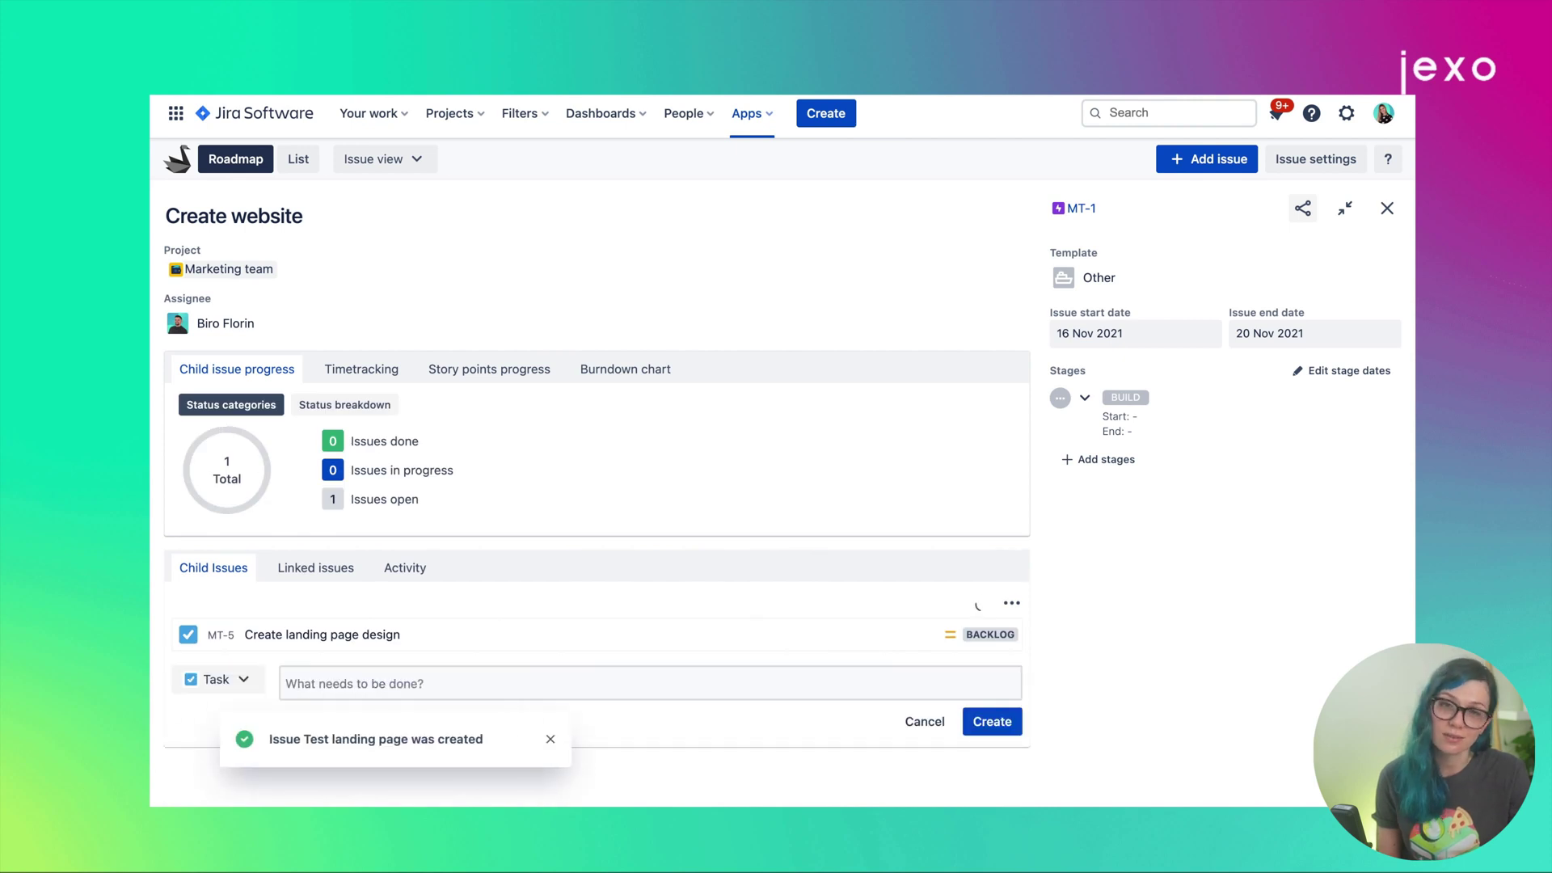
Add the child tasks "Create featured video", "Add ratings" and "Testimonials" to the Create website epic
text(Create v)
key(BackSpace)
text(featured video)
key(Return)
text(Add ratings)
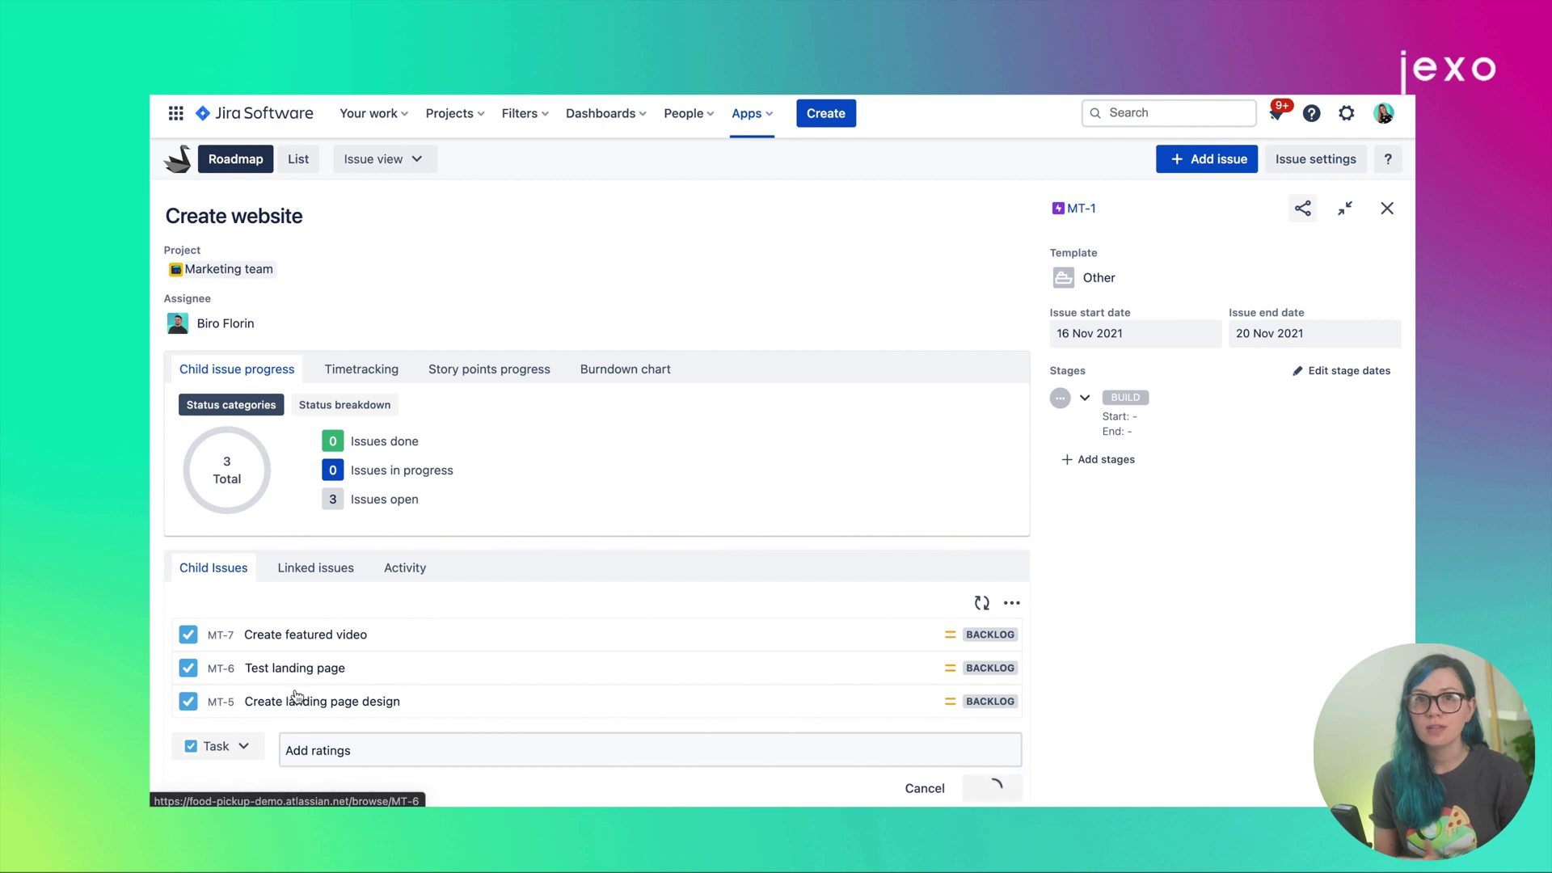
key(Return)
text(Testimonials)
key(Return)
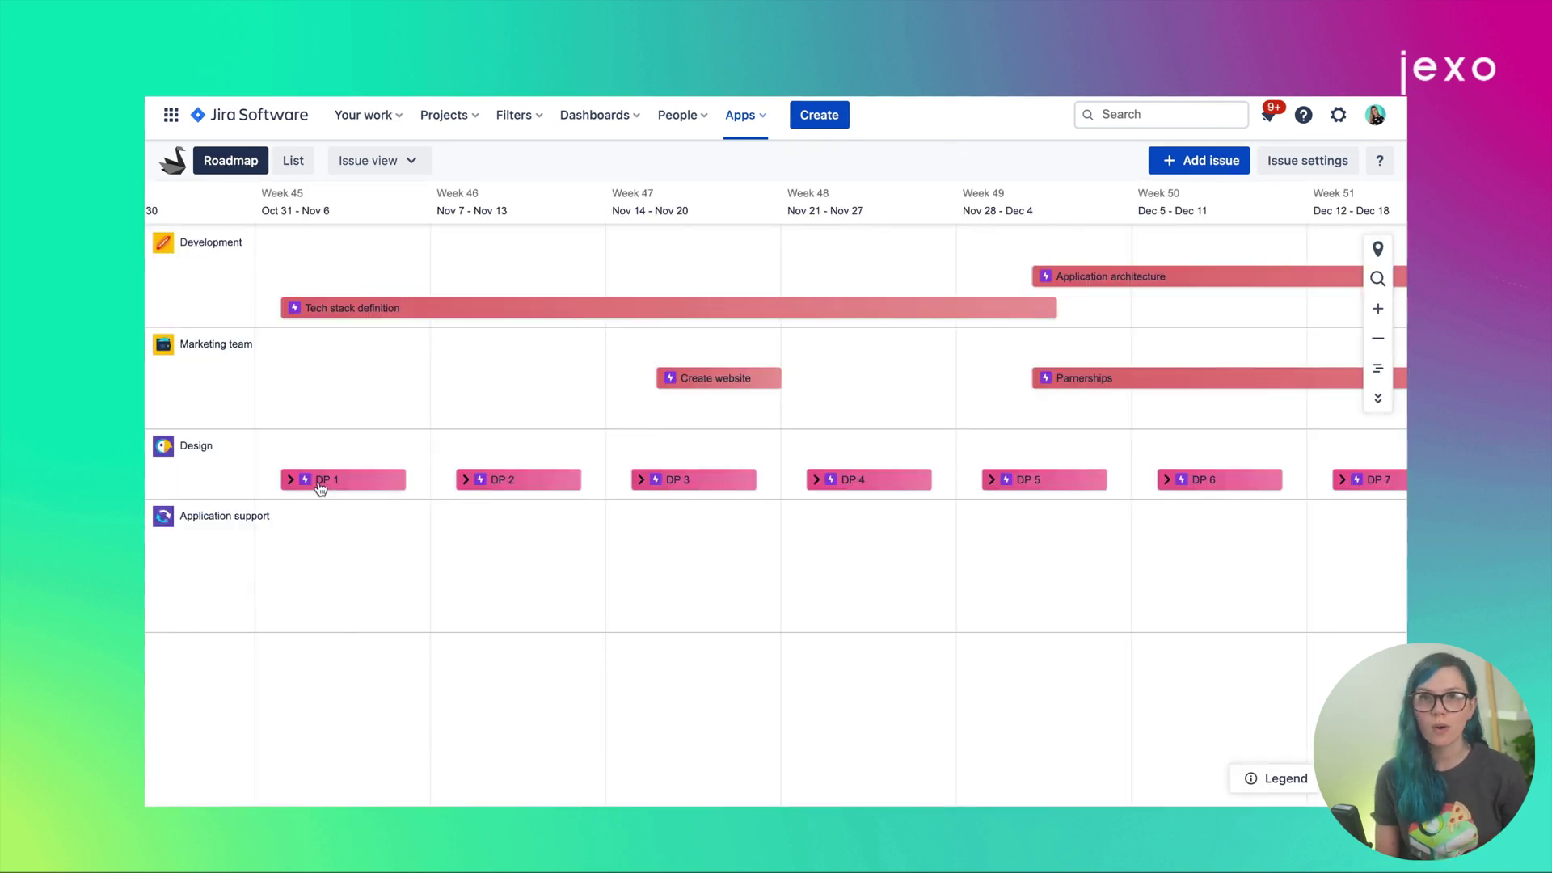
Expand the DP 1 epic and examine its status breakdown, time tracking and story points progress reports
click(320, 483)
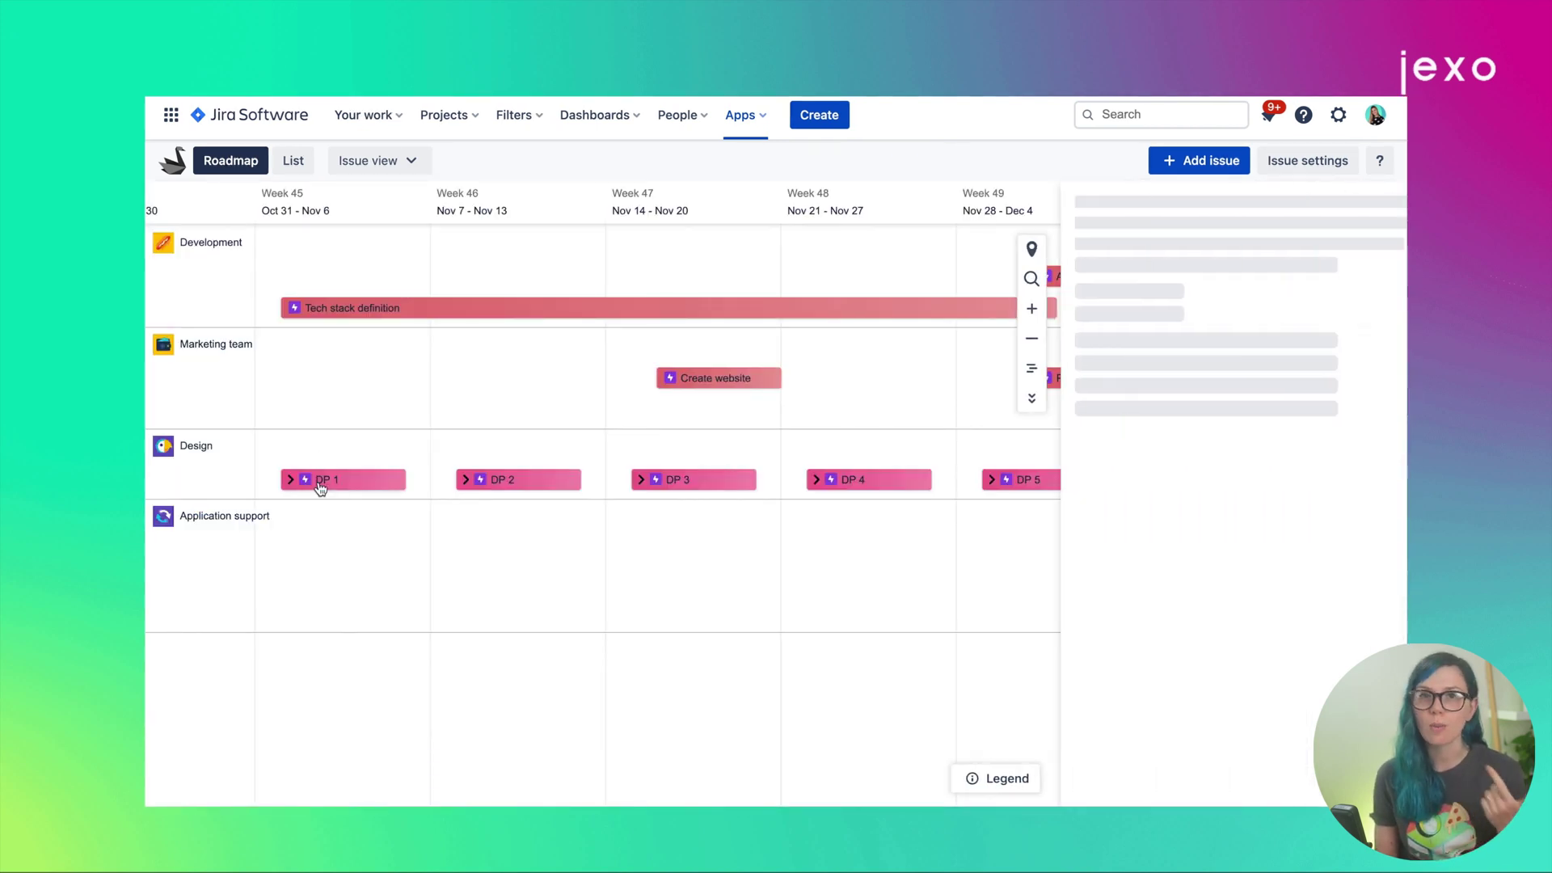
click(1334, 209)
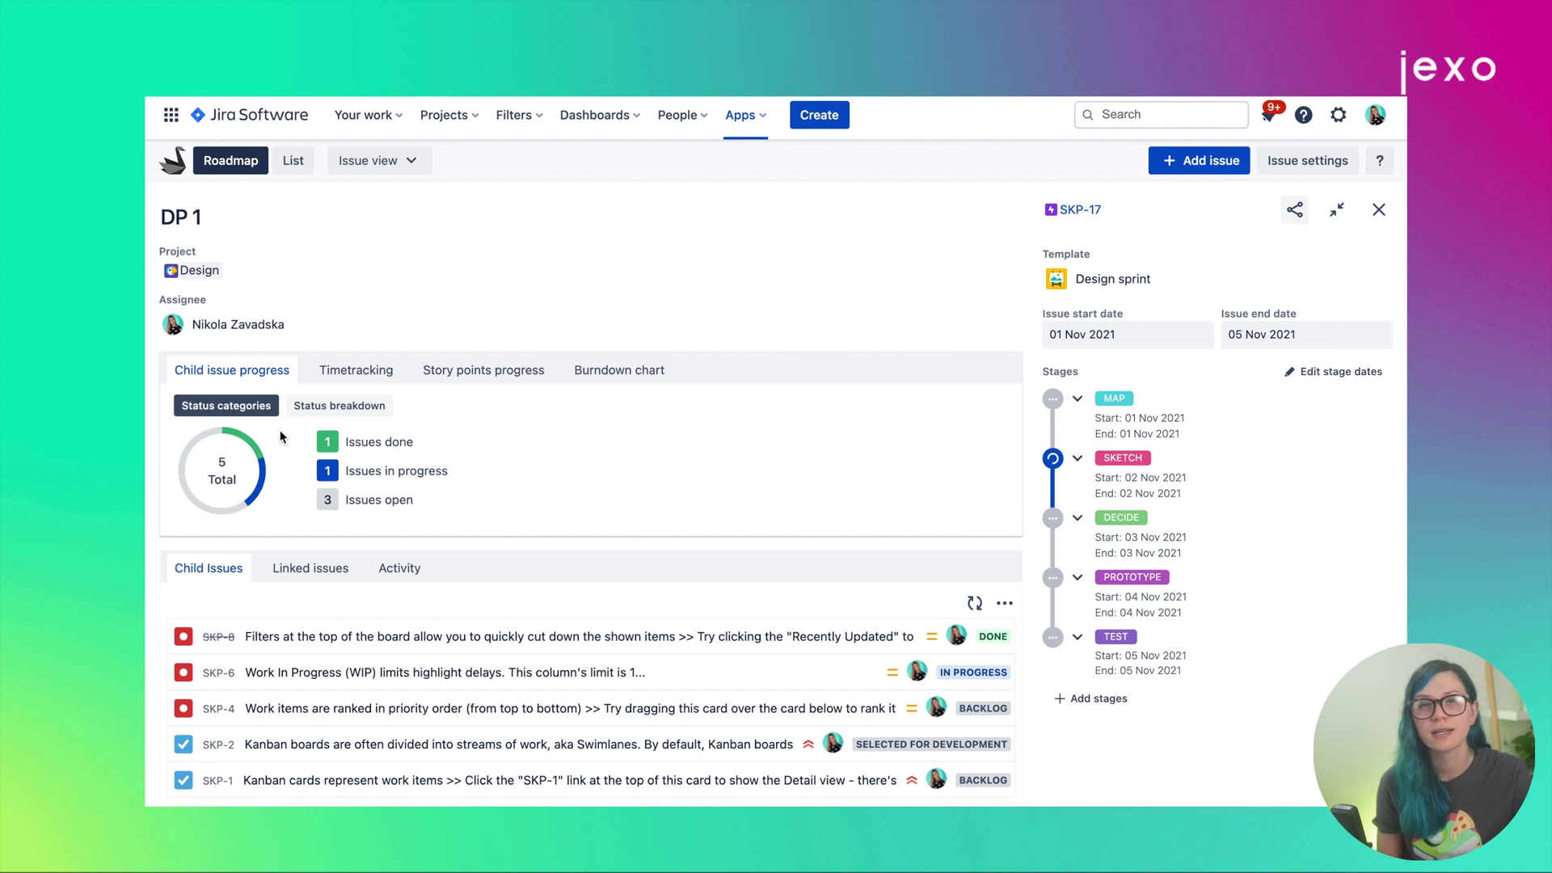
click(301, 409)
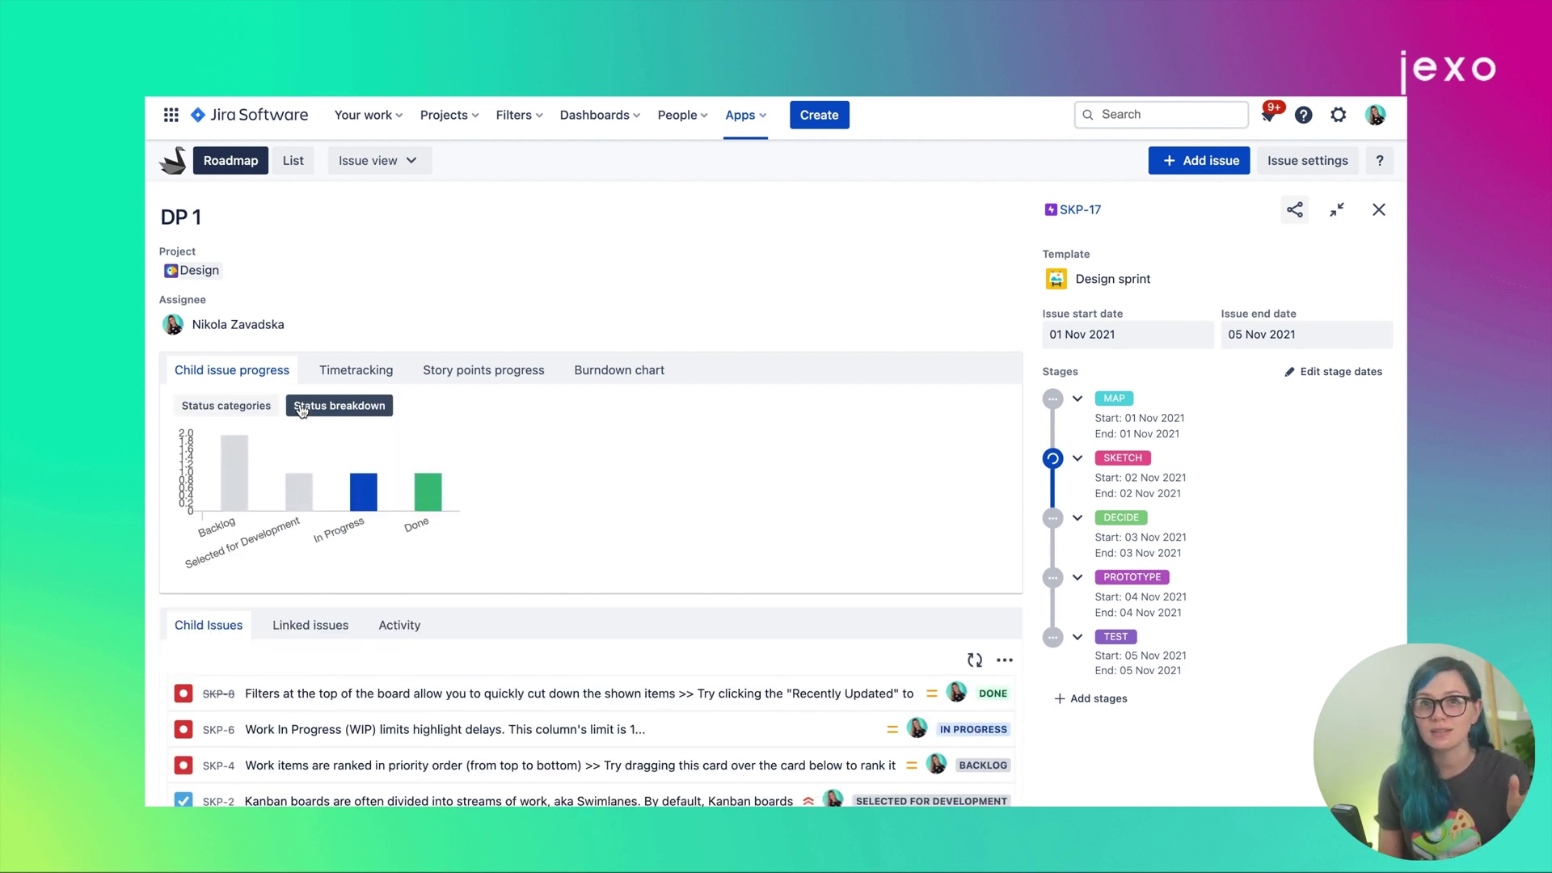
click(326, 370)
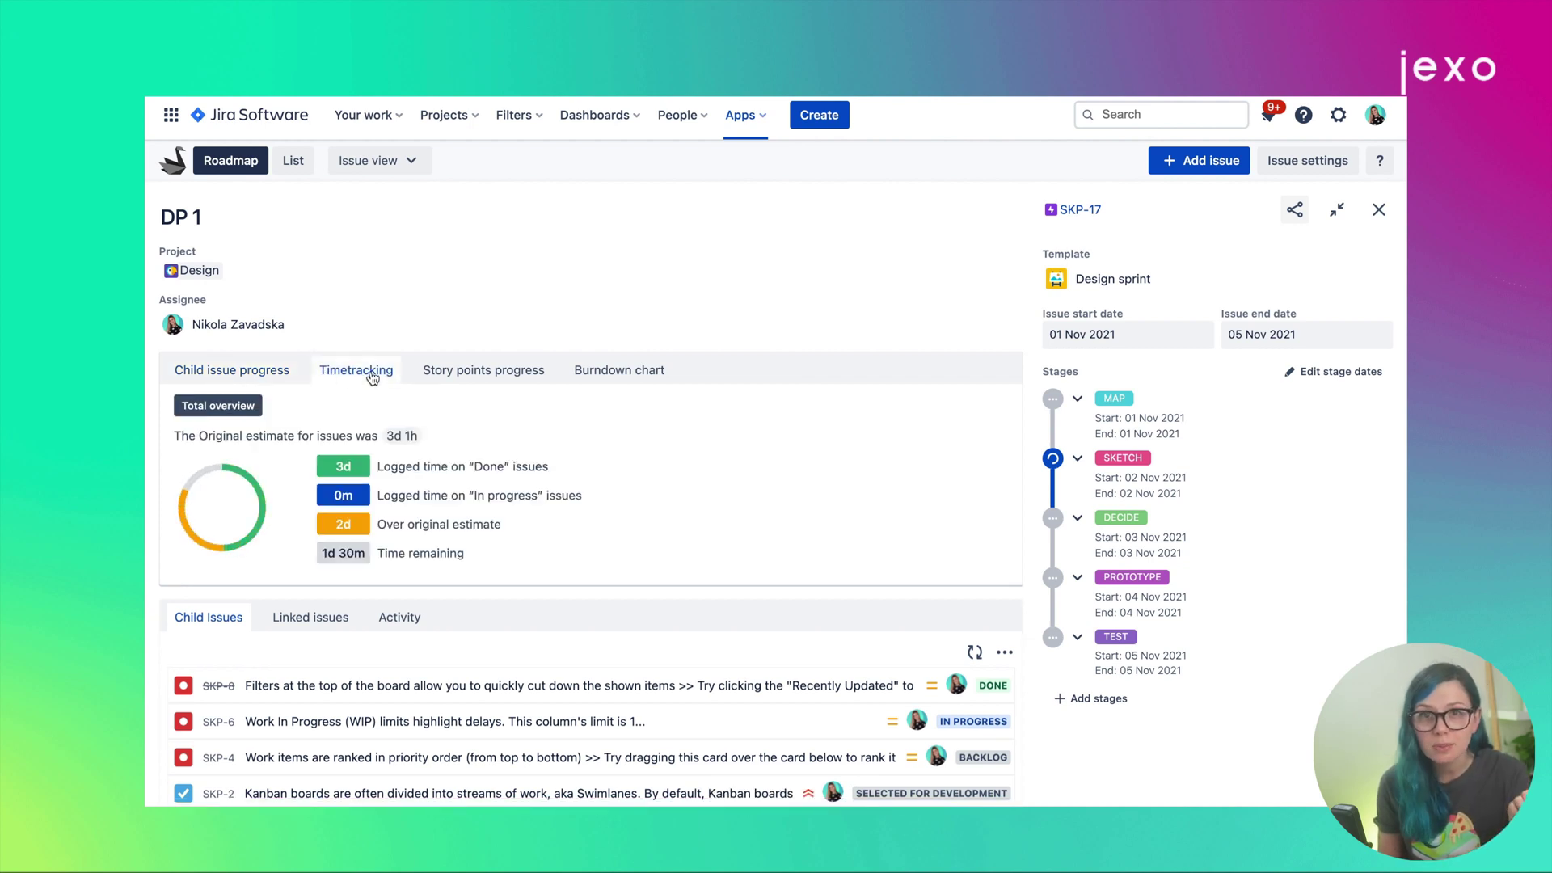
click(469, 374)
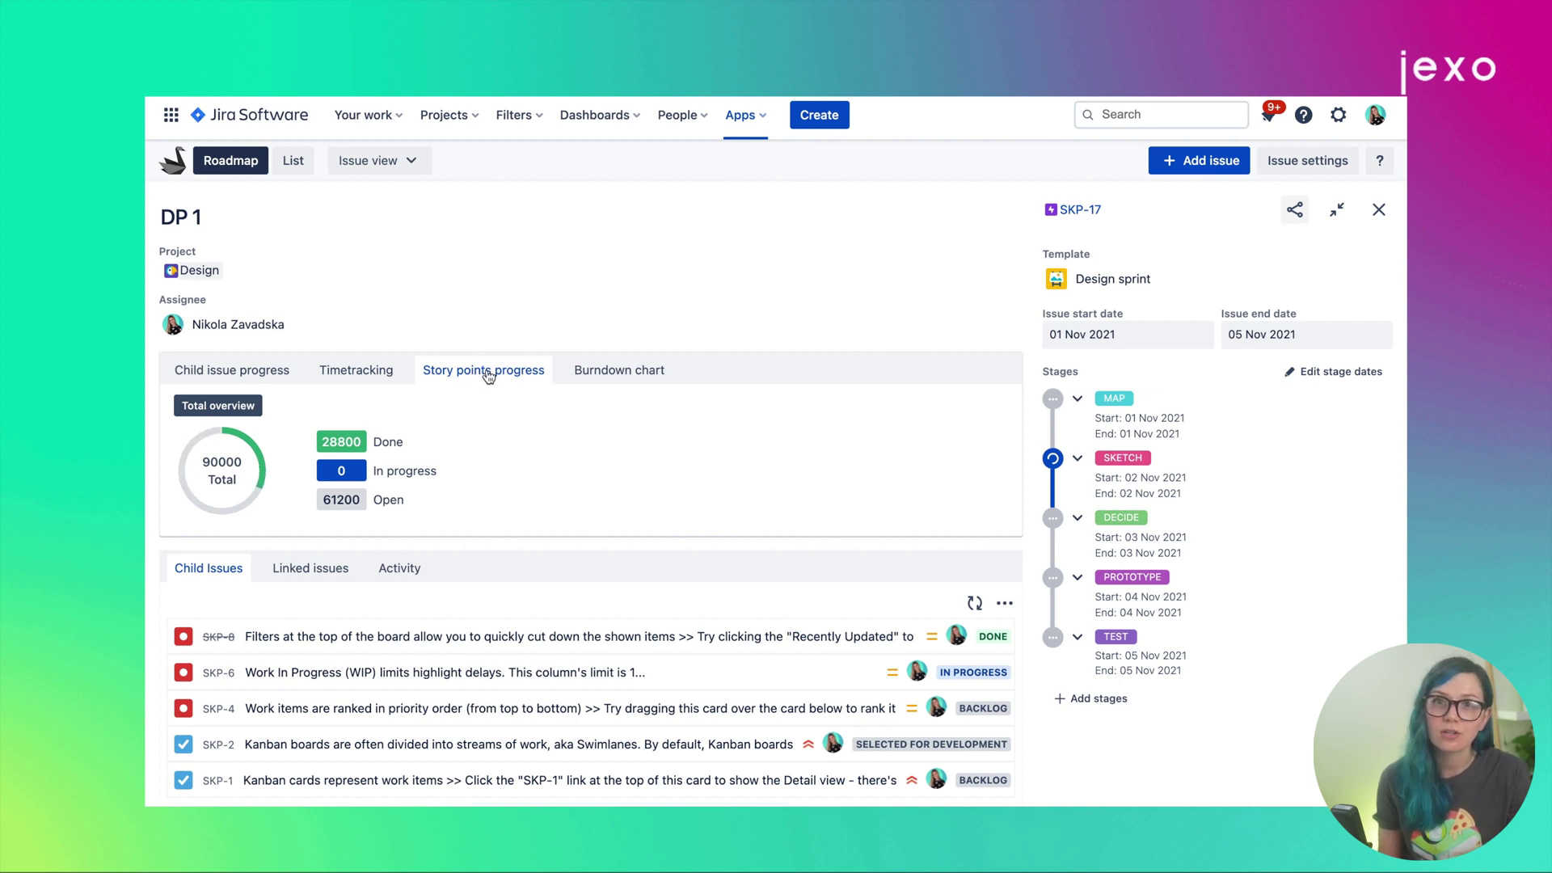
Copy the share link of the DP 1 epic and close its details
click(1291, 212)
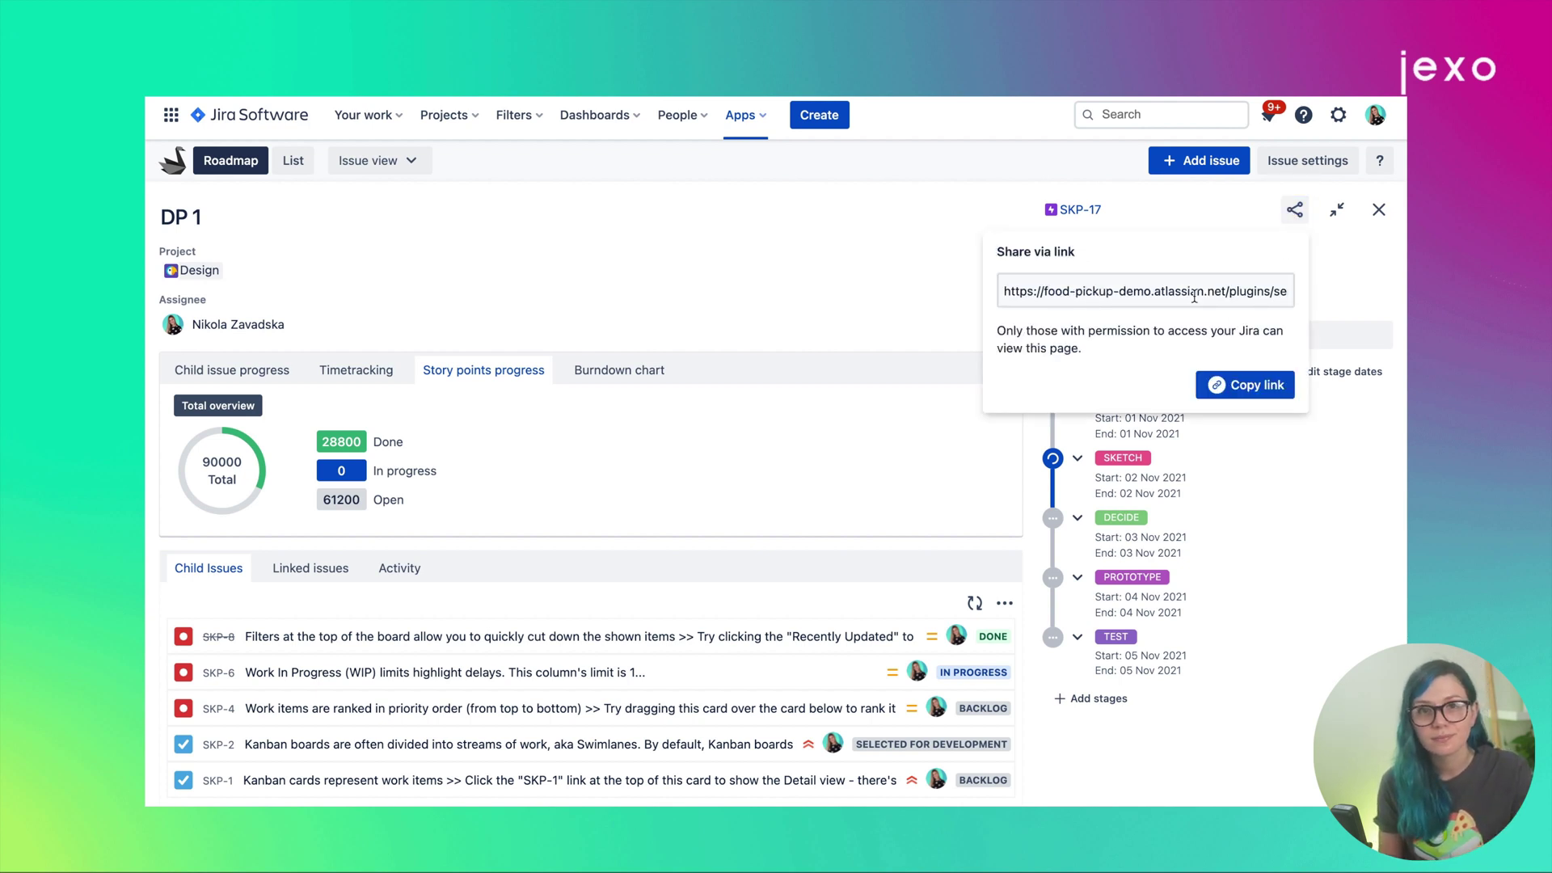
click(1220, 384)
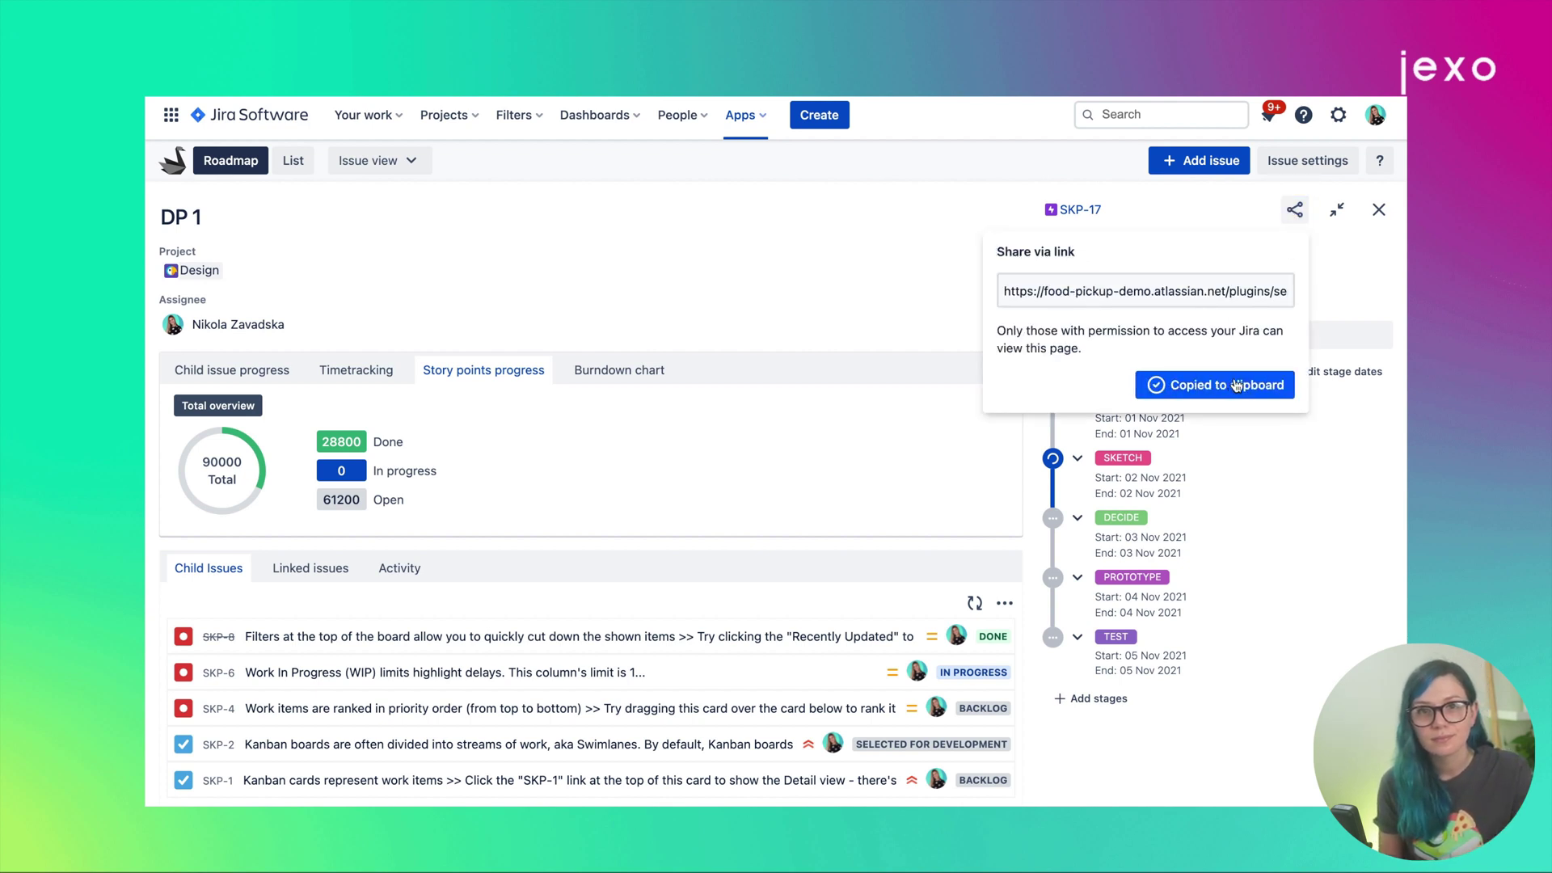
click(1293, 213)
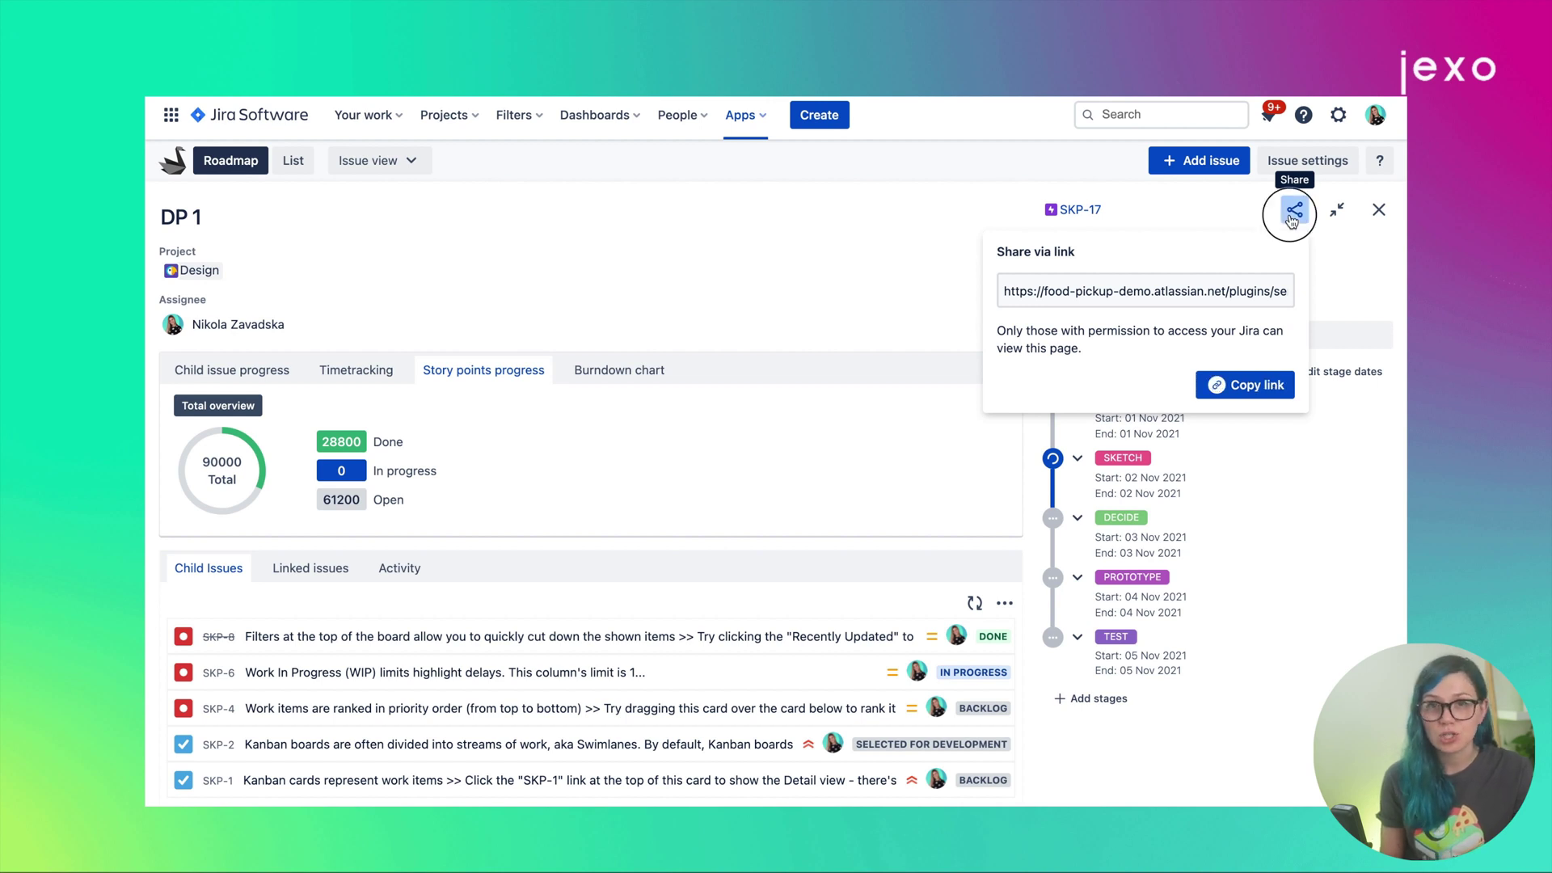
click(1371, 213)
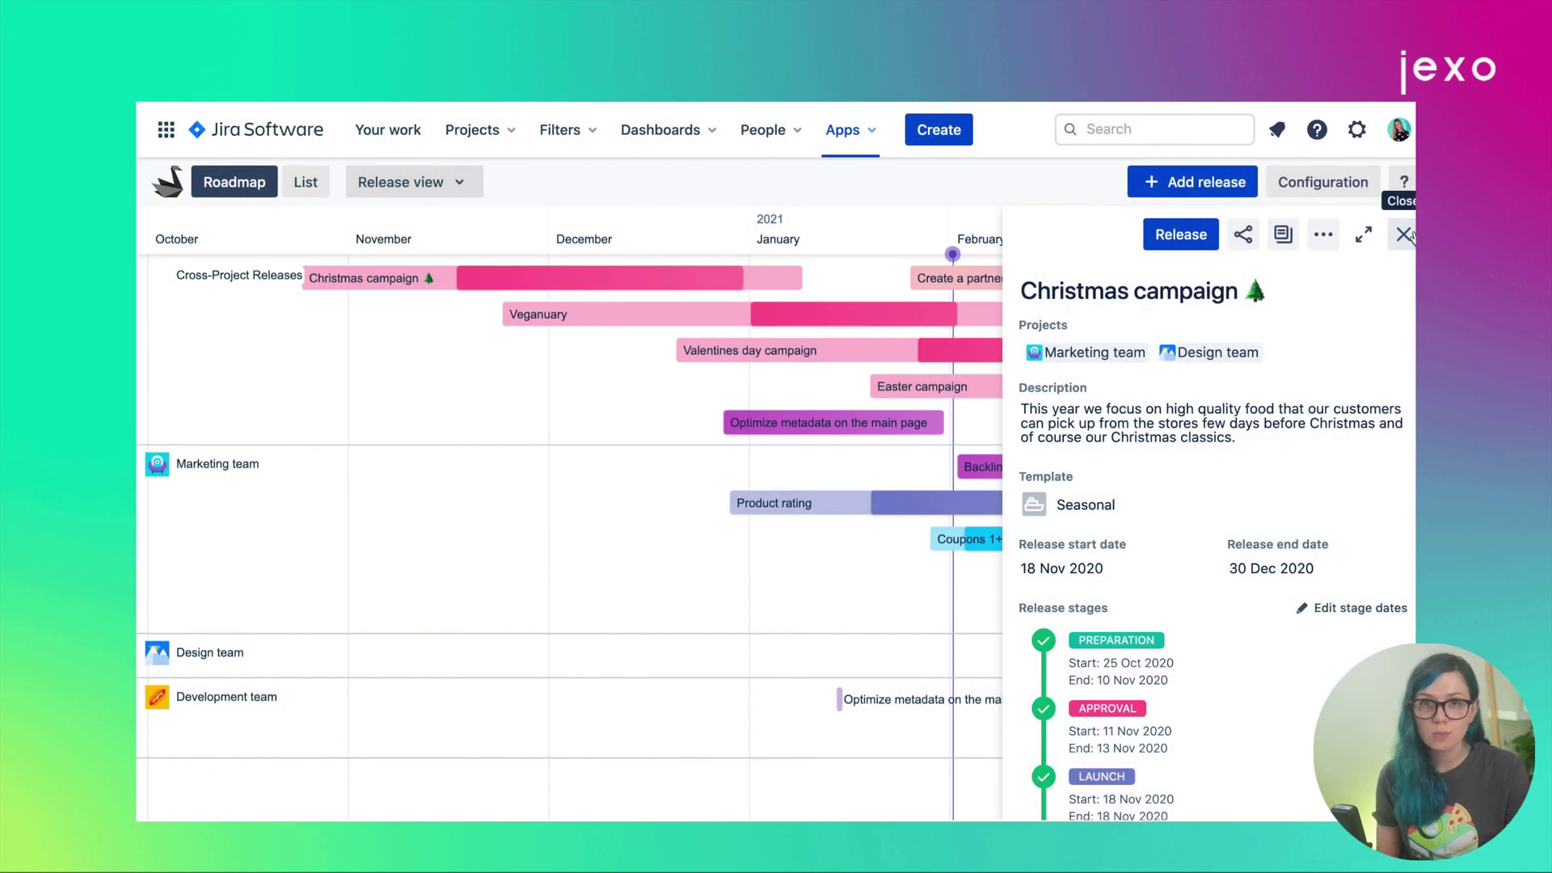
Close the Christmas campaign release details and examine the release roadmap at weekly scale
click(1403, 235)
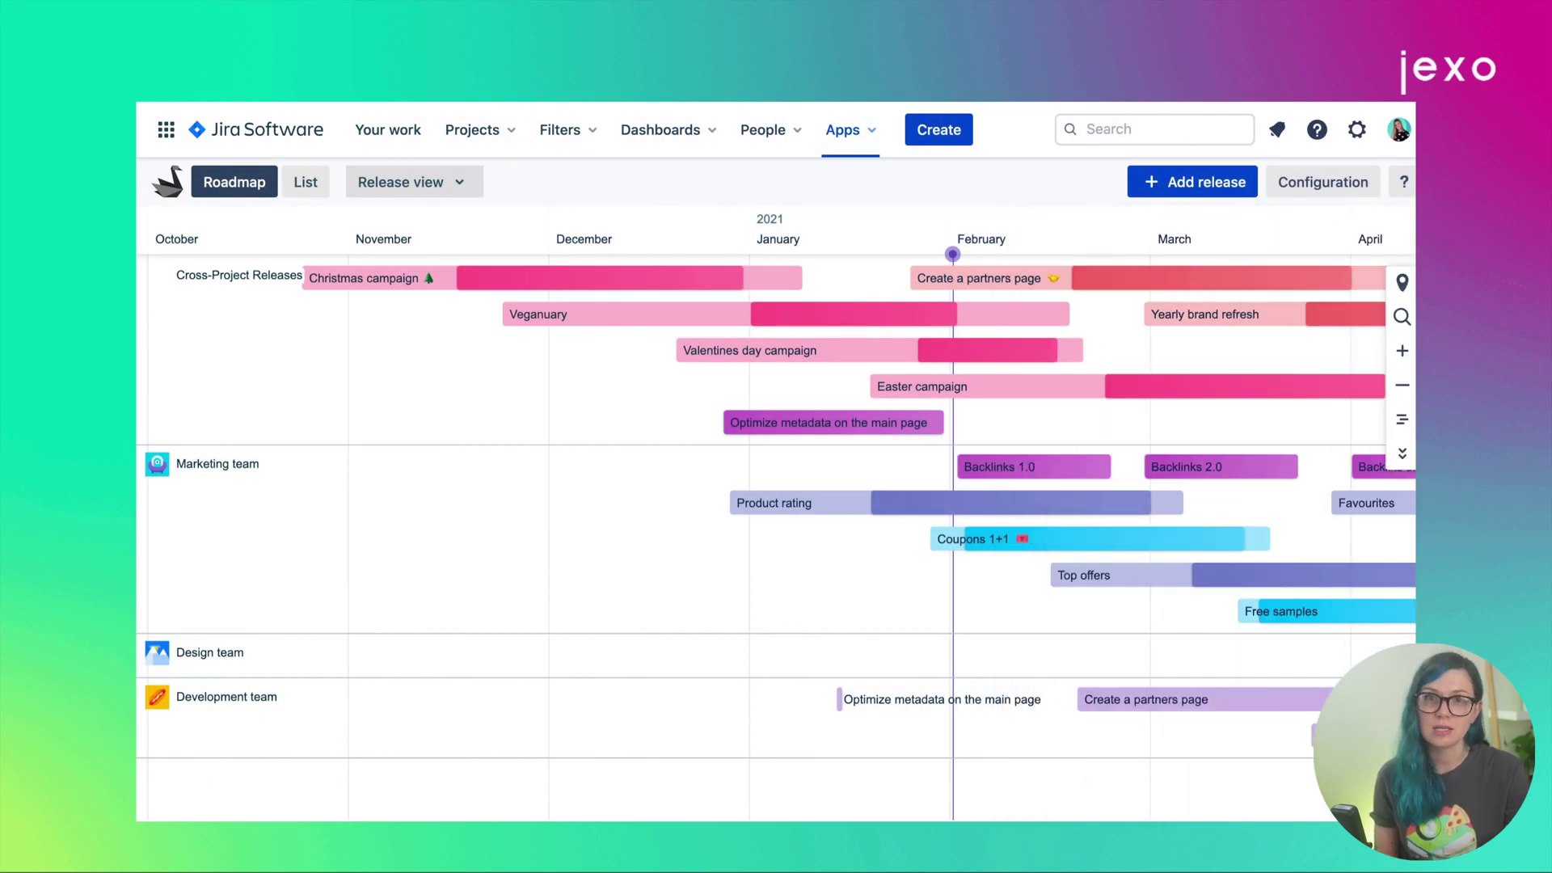
click(1403, 352)
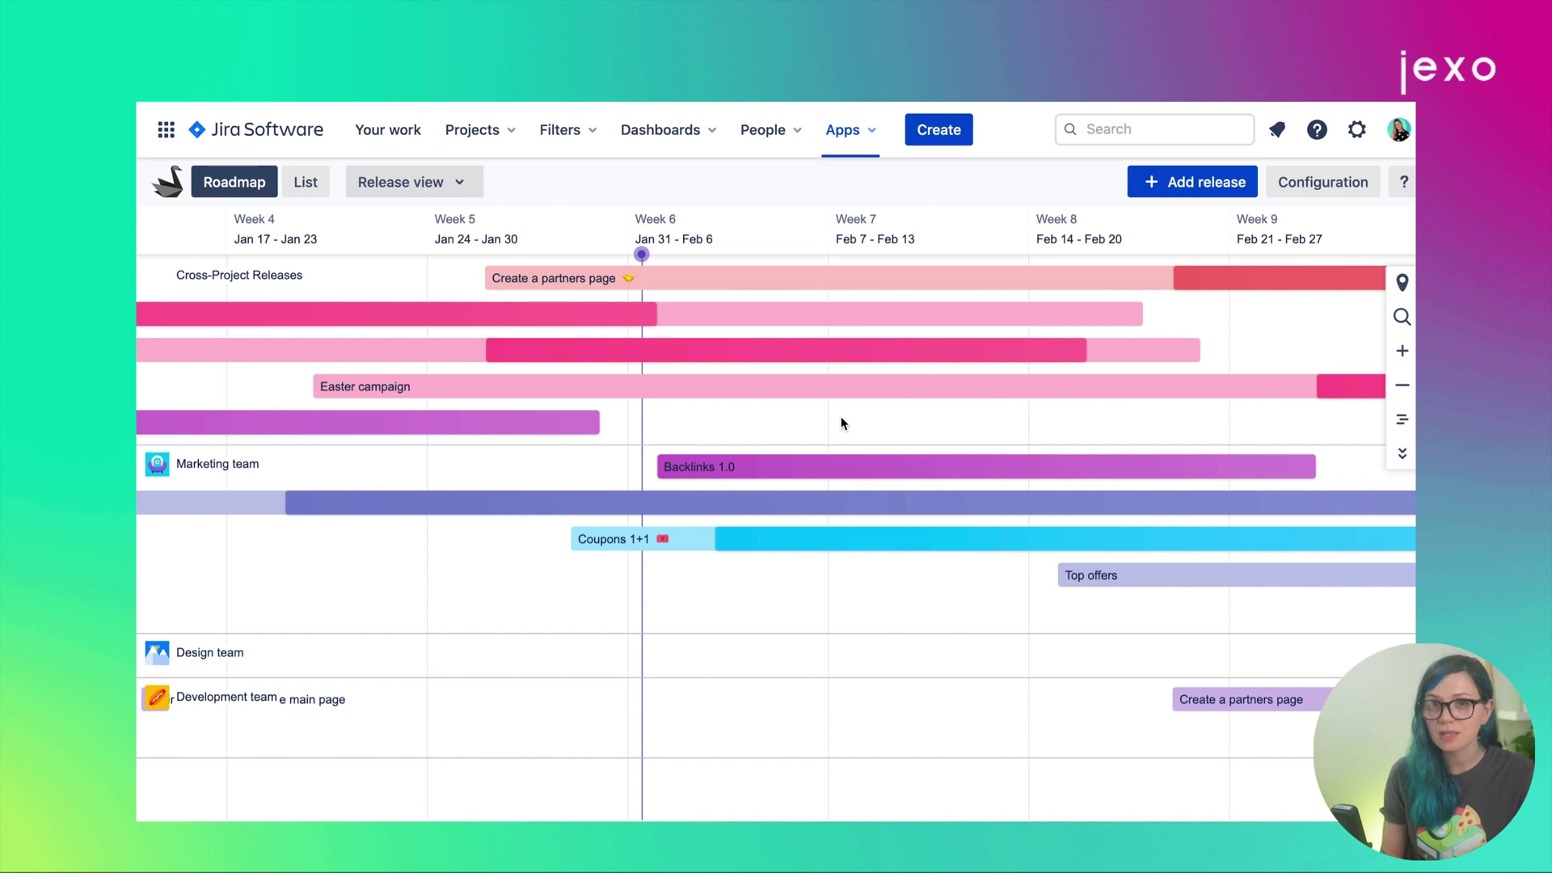
scroll(841, 415, left, 2)
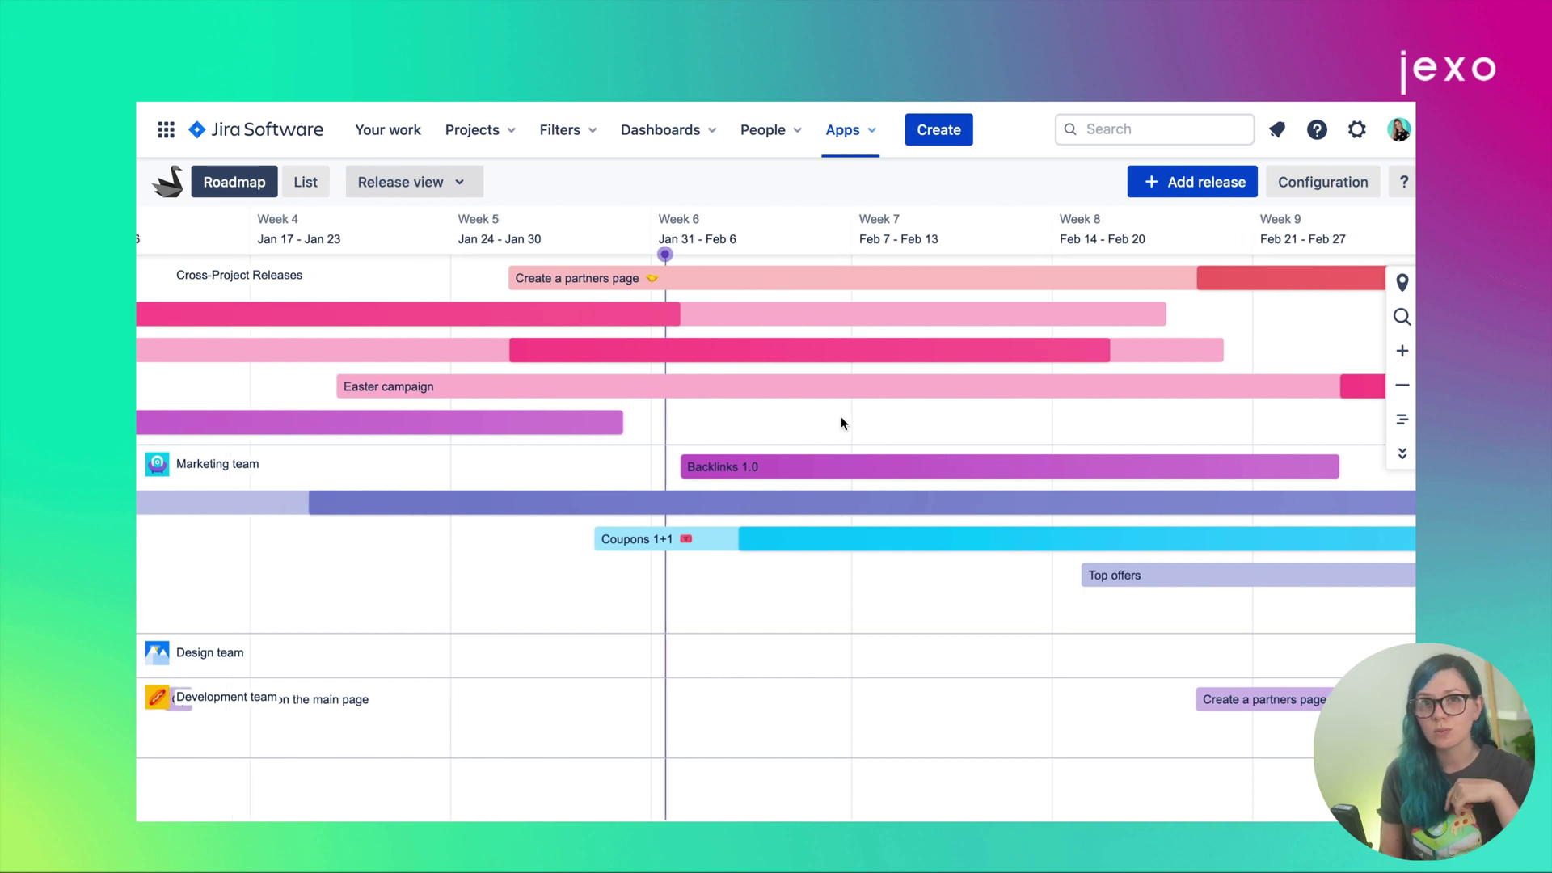
scroll(841, 422, left, 5)
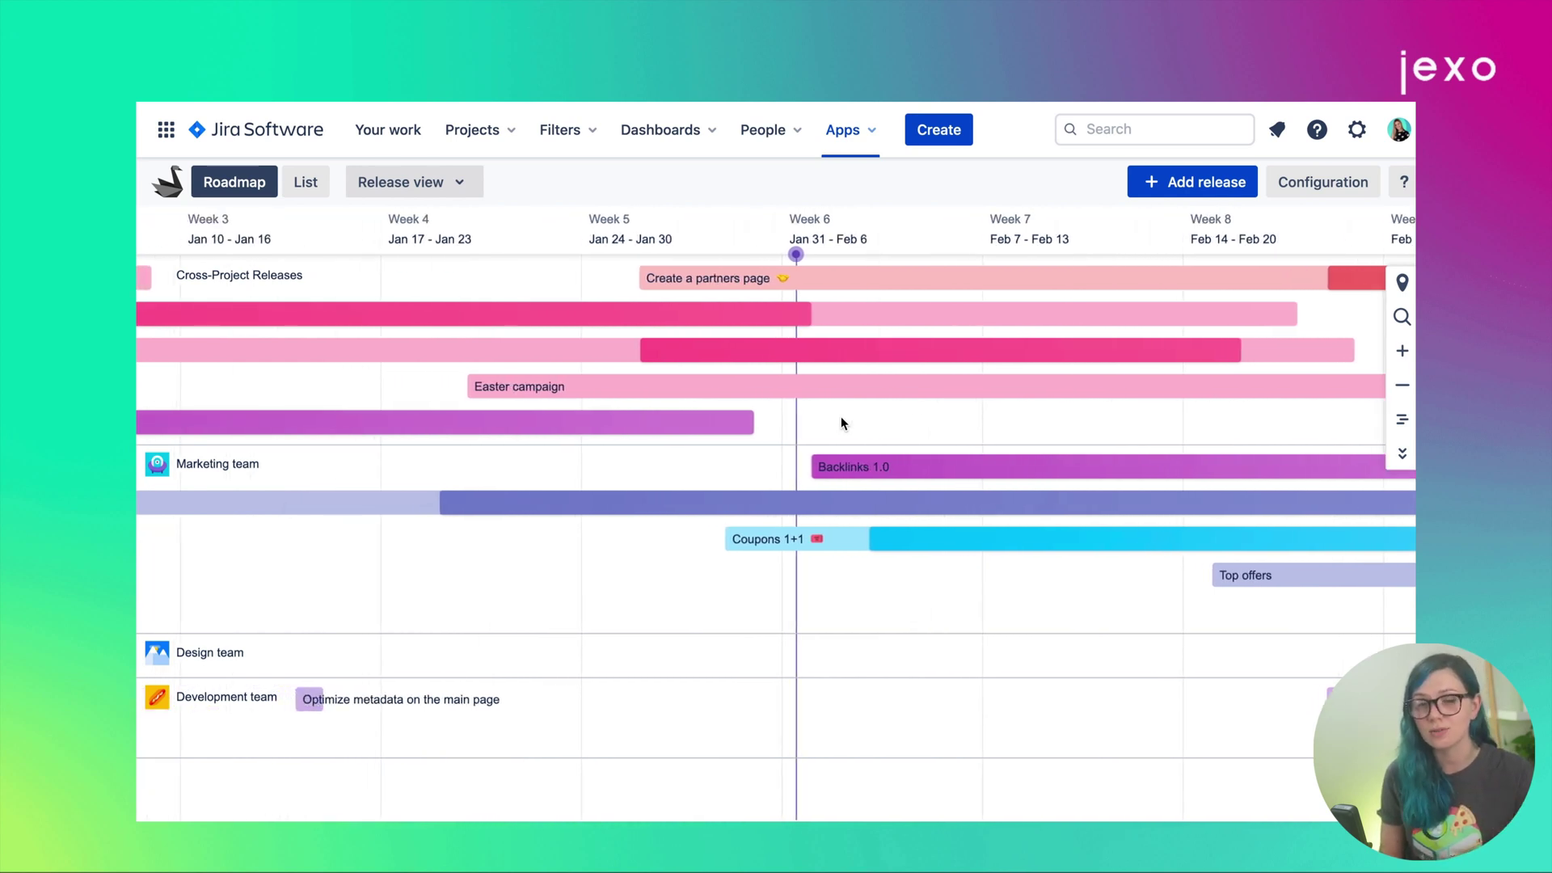